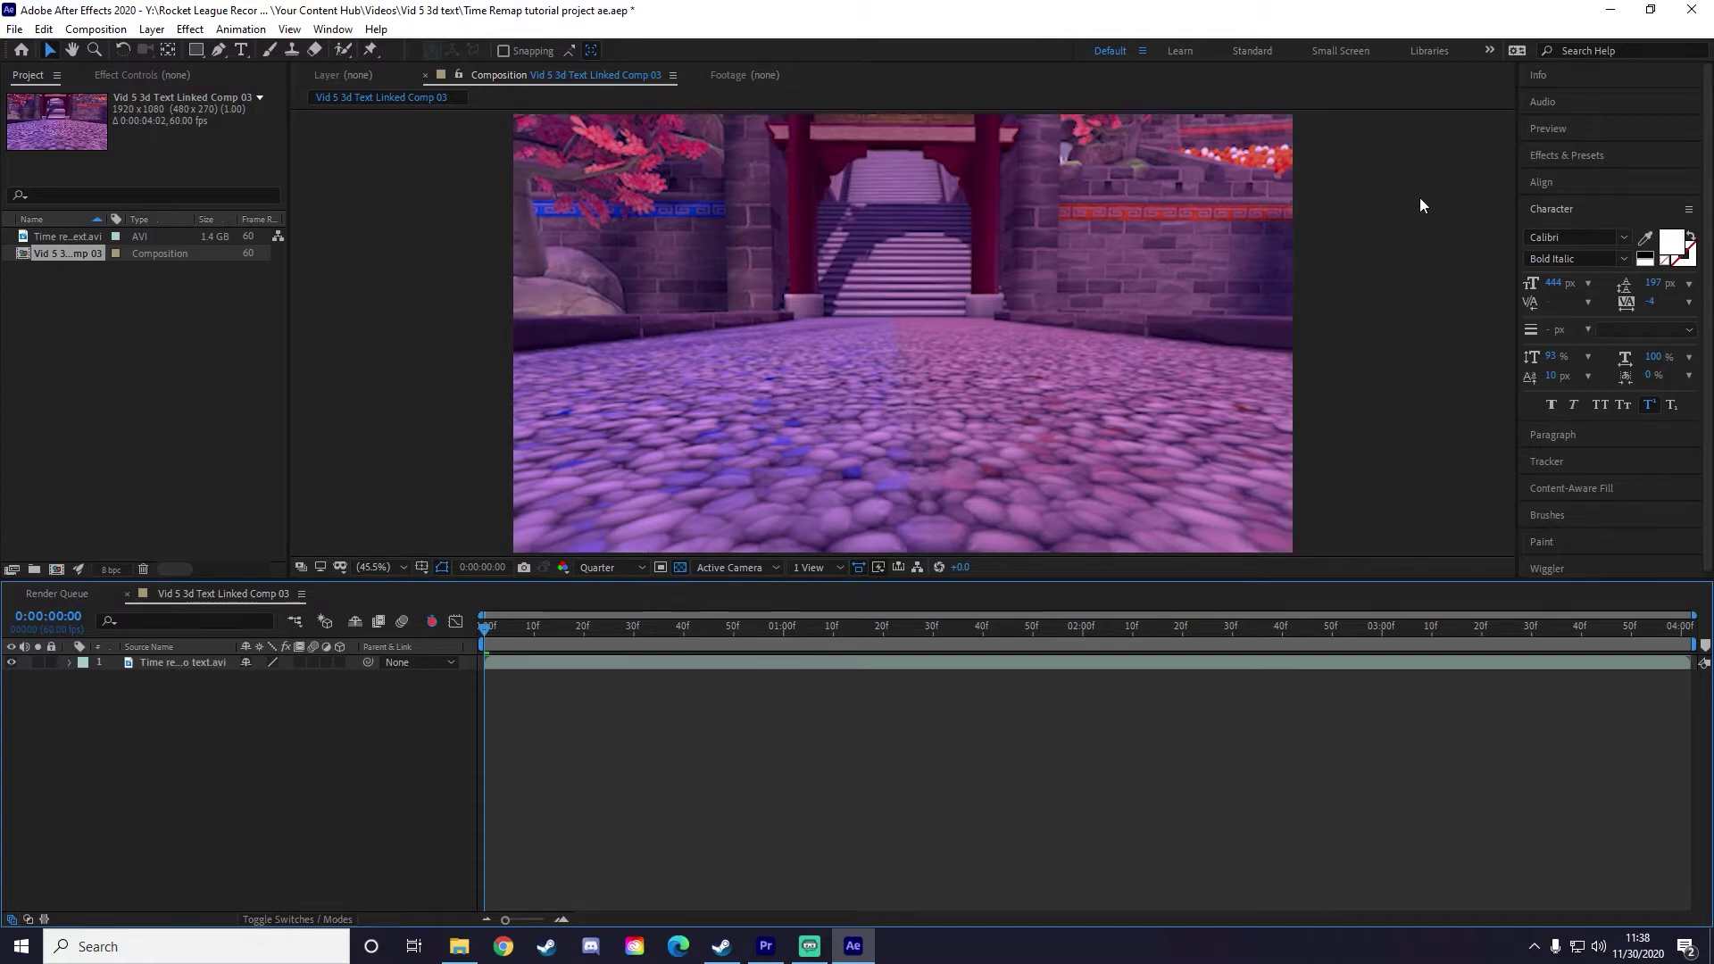
Step: Apply the 3D Camera Tracker effect to the Time remap clip layer and enable Detailed Analysis in its advanced settings
left_click(1570, 154)
left_click(1577, 178)
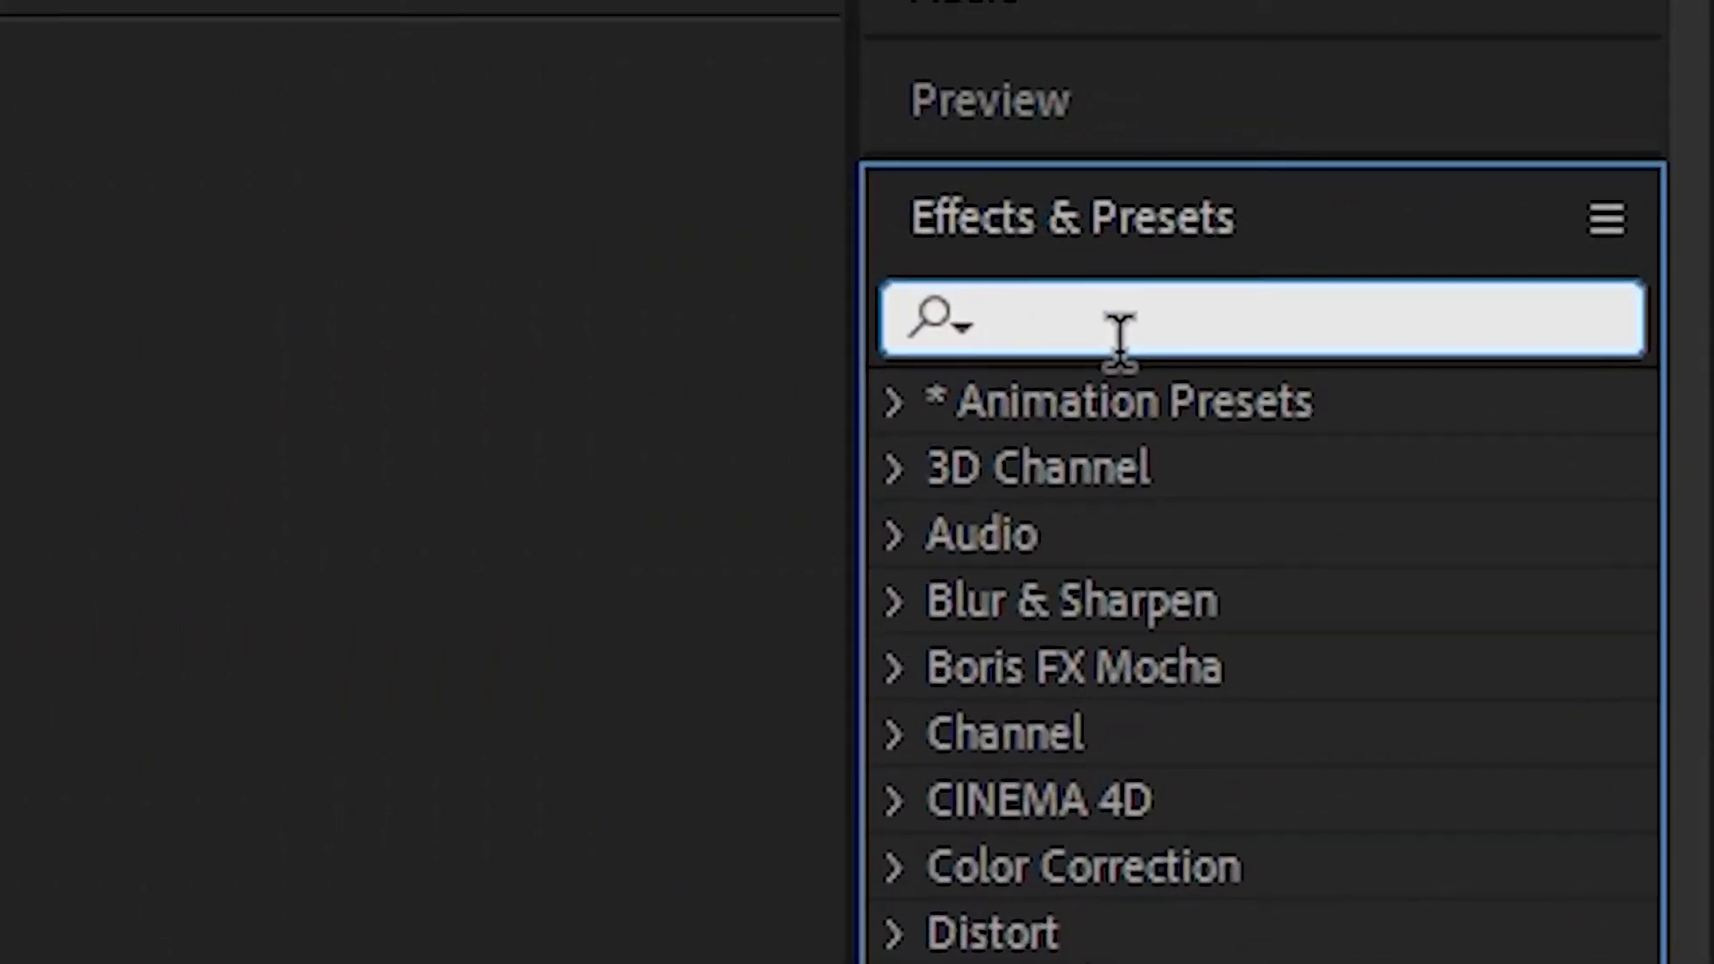
type("3d camer")
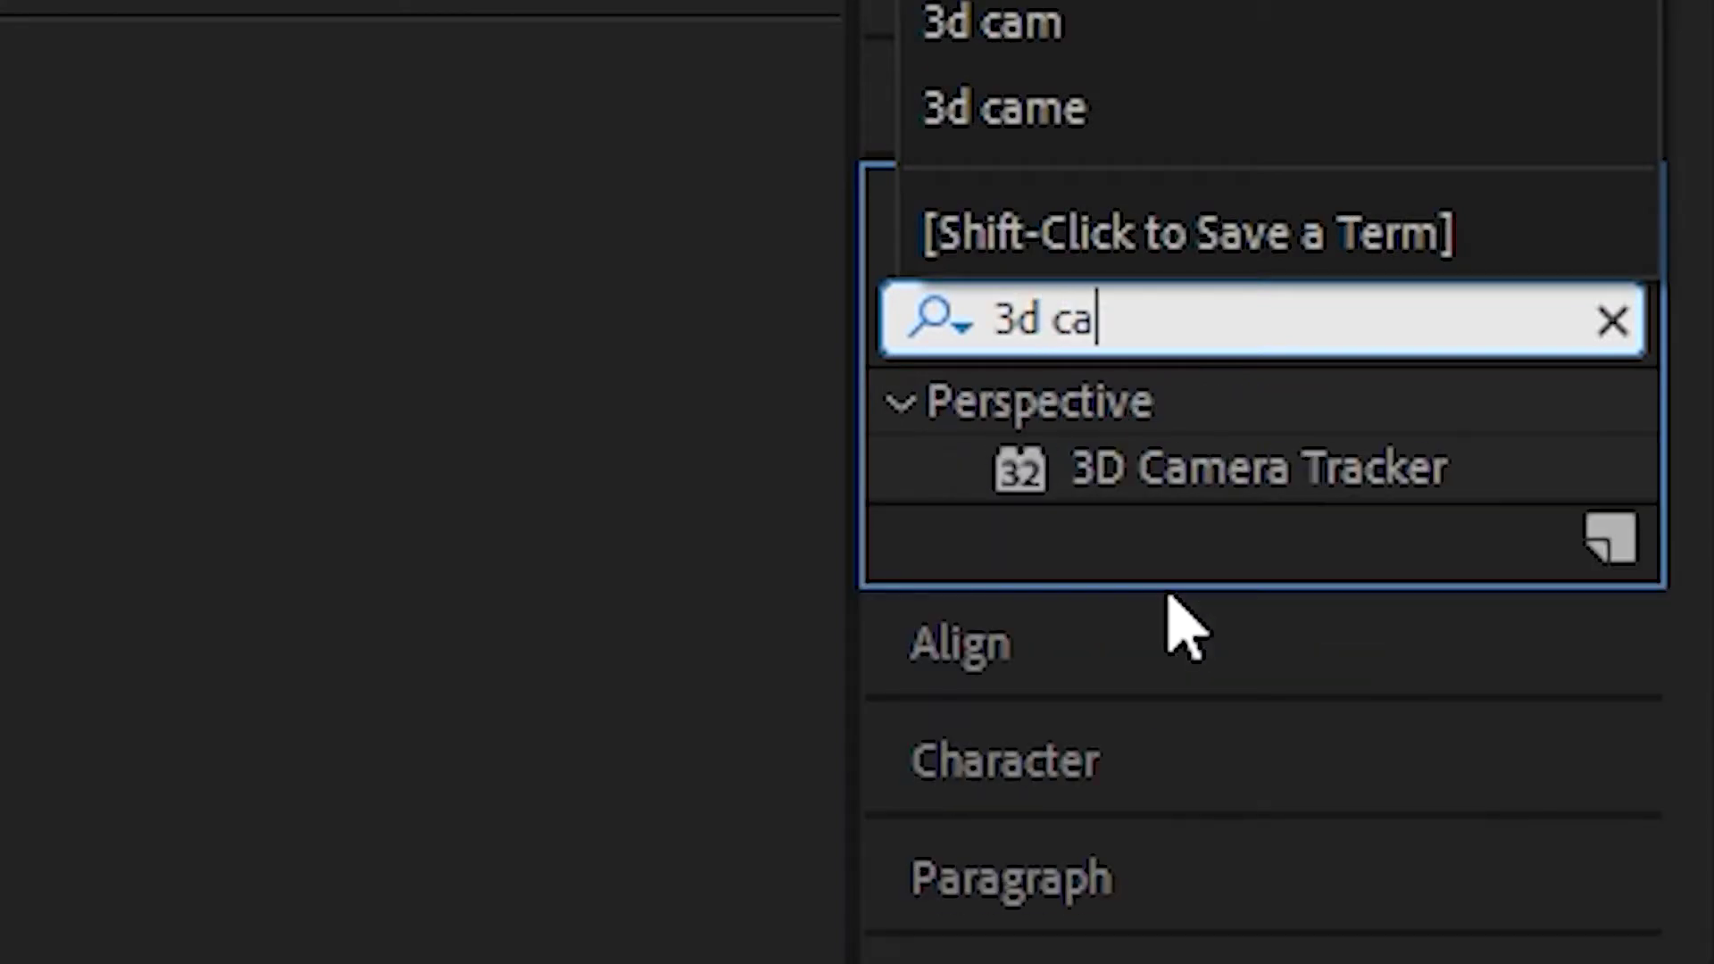
type("a")
left_click_drag(1248, 497, 1378, 476)
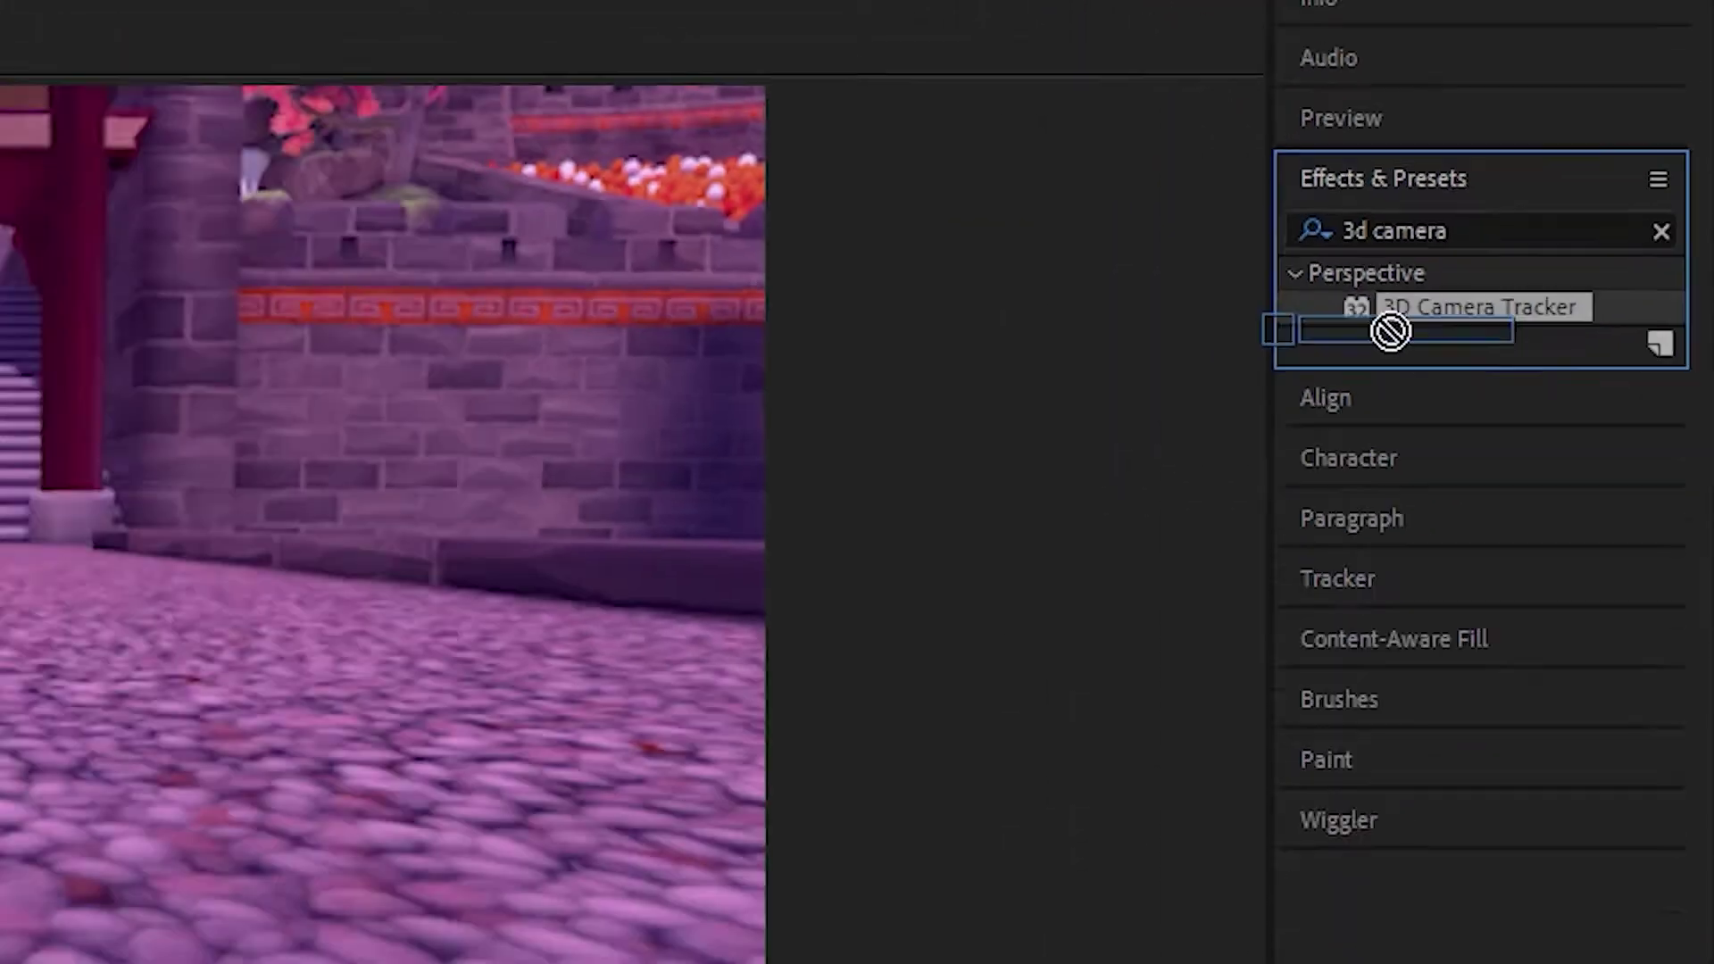
left_click_drag(1638, 215, 196, 663)
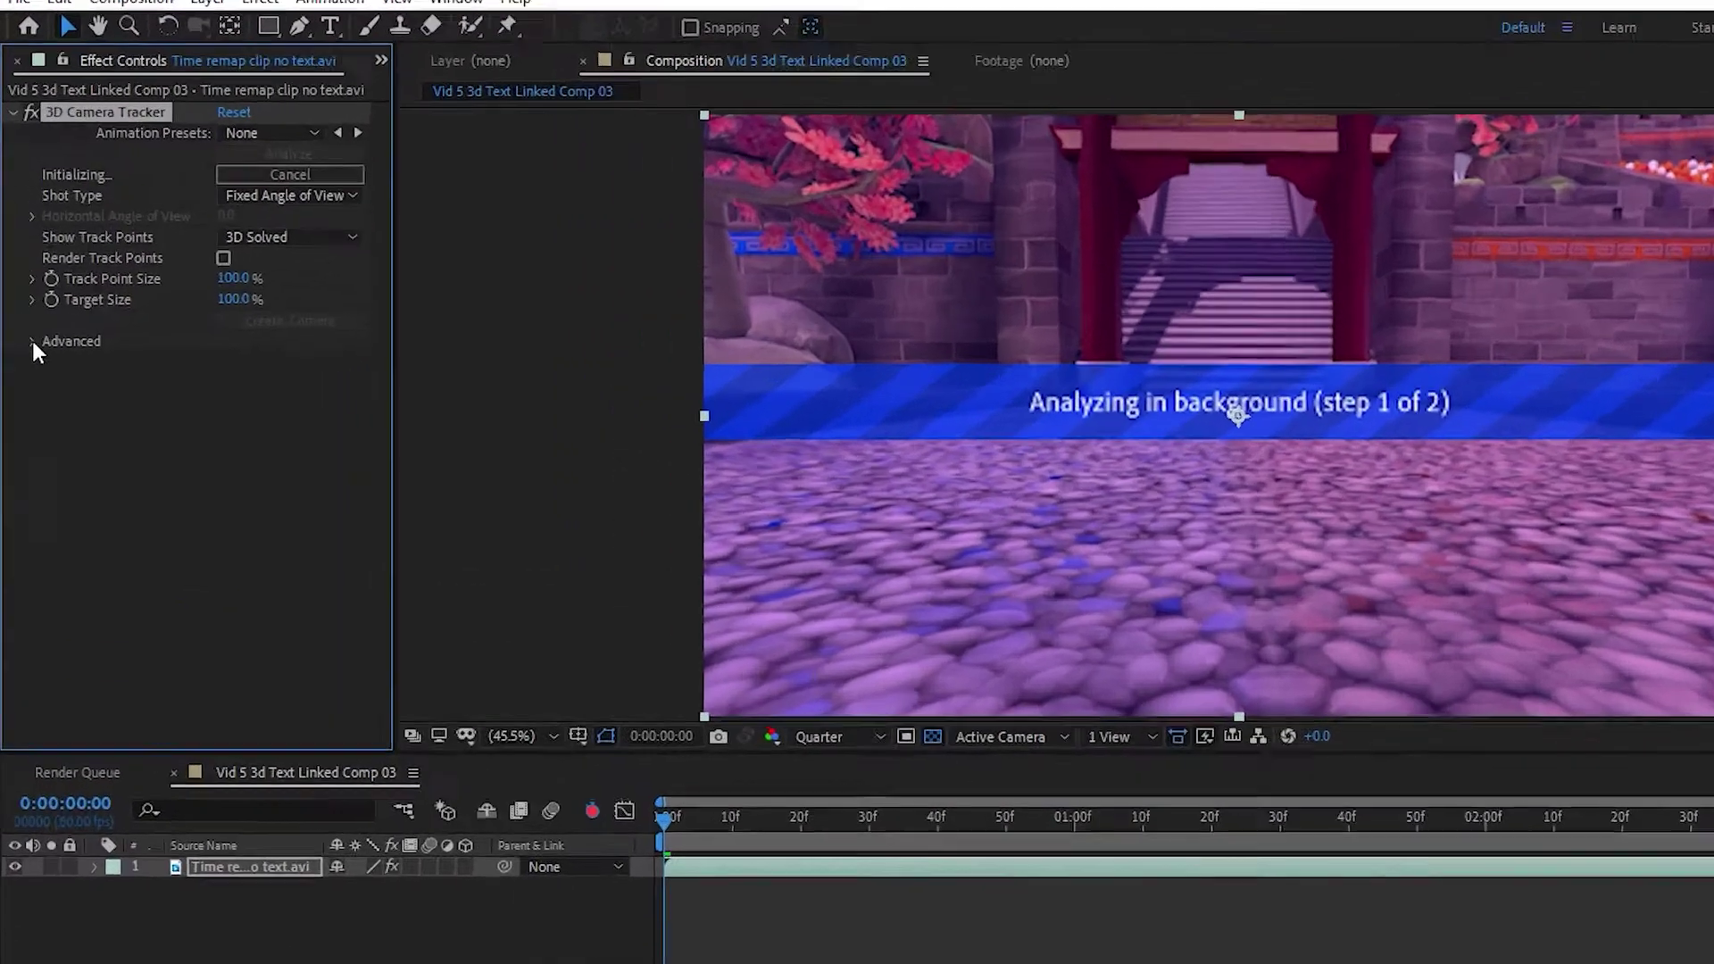
left_click(24, 279)
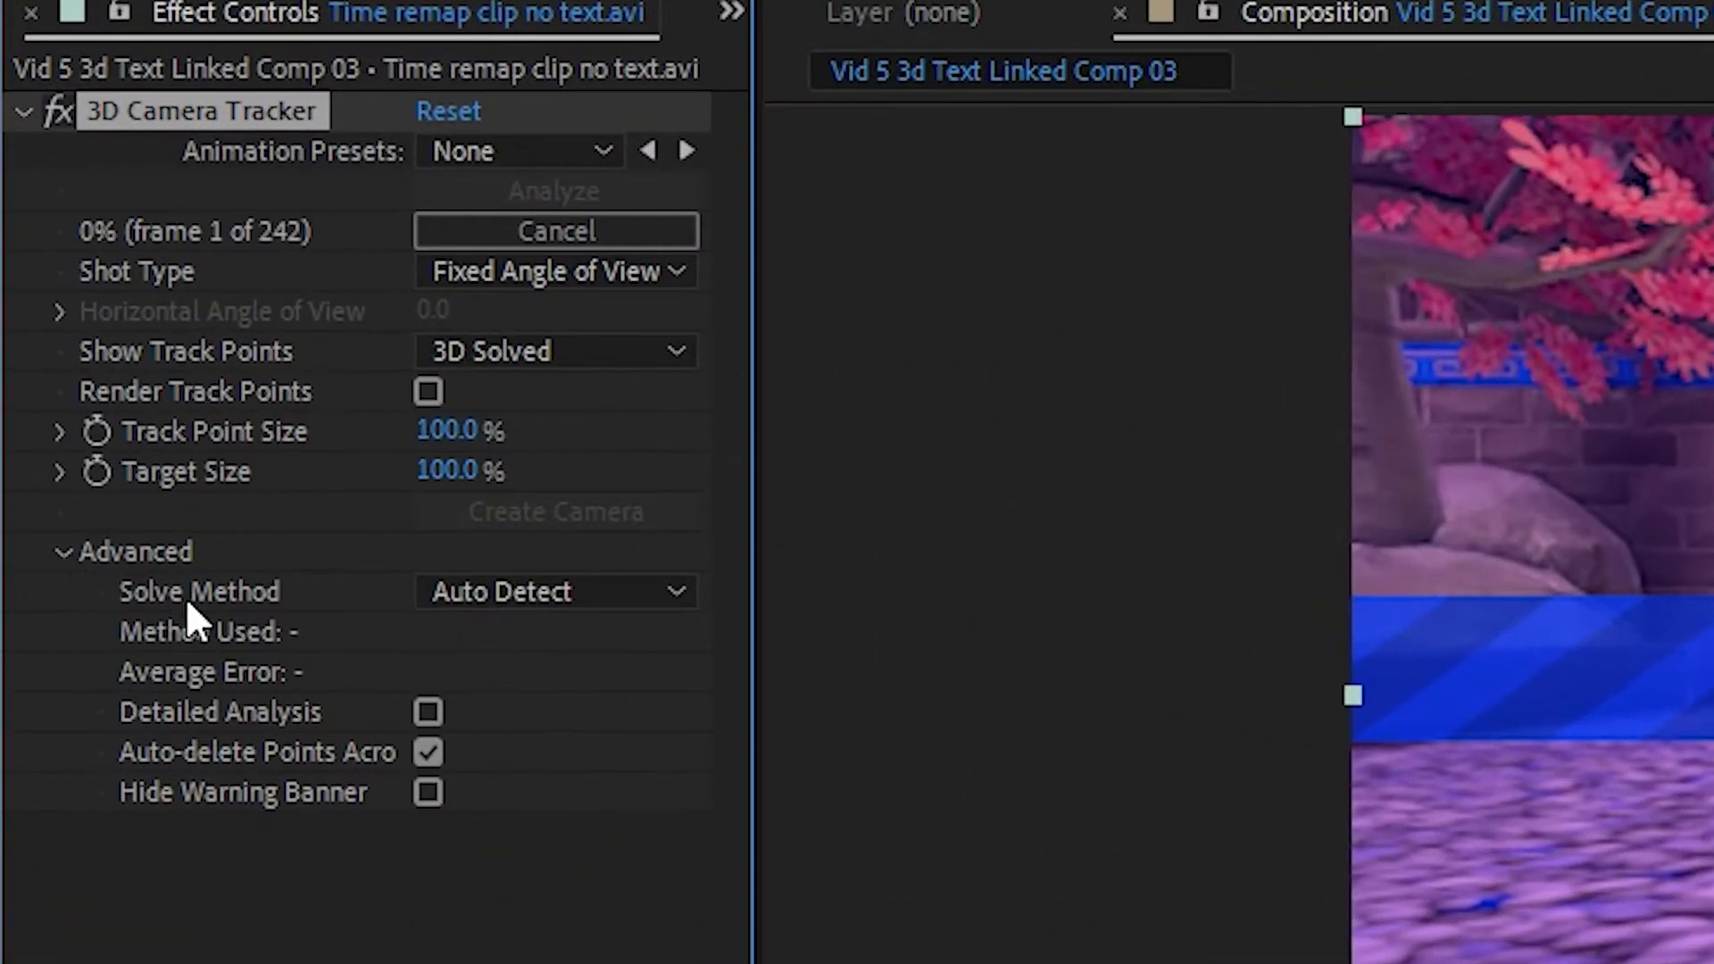
left_click(429, 713)
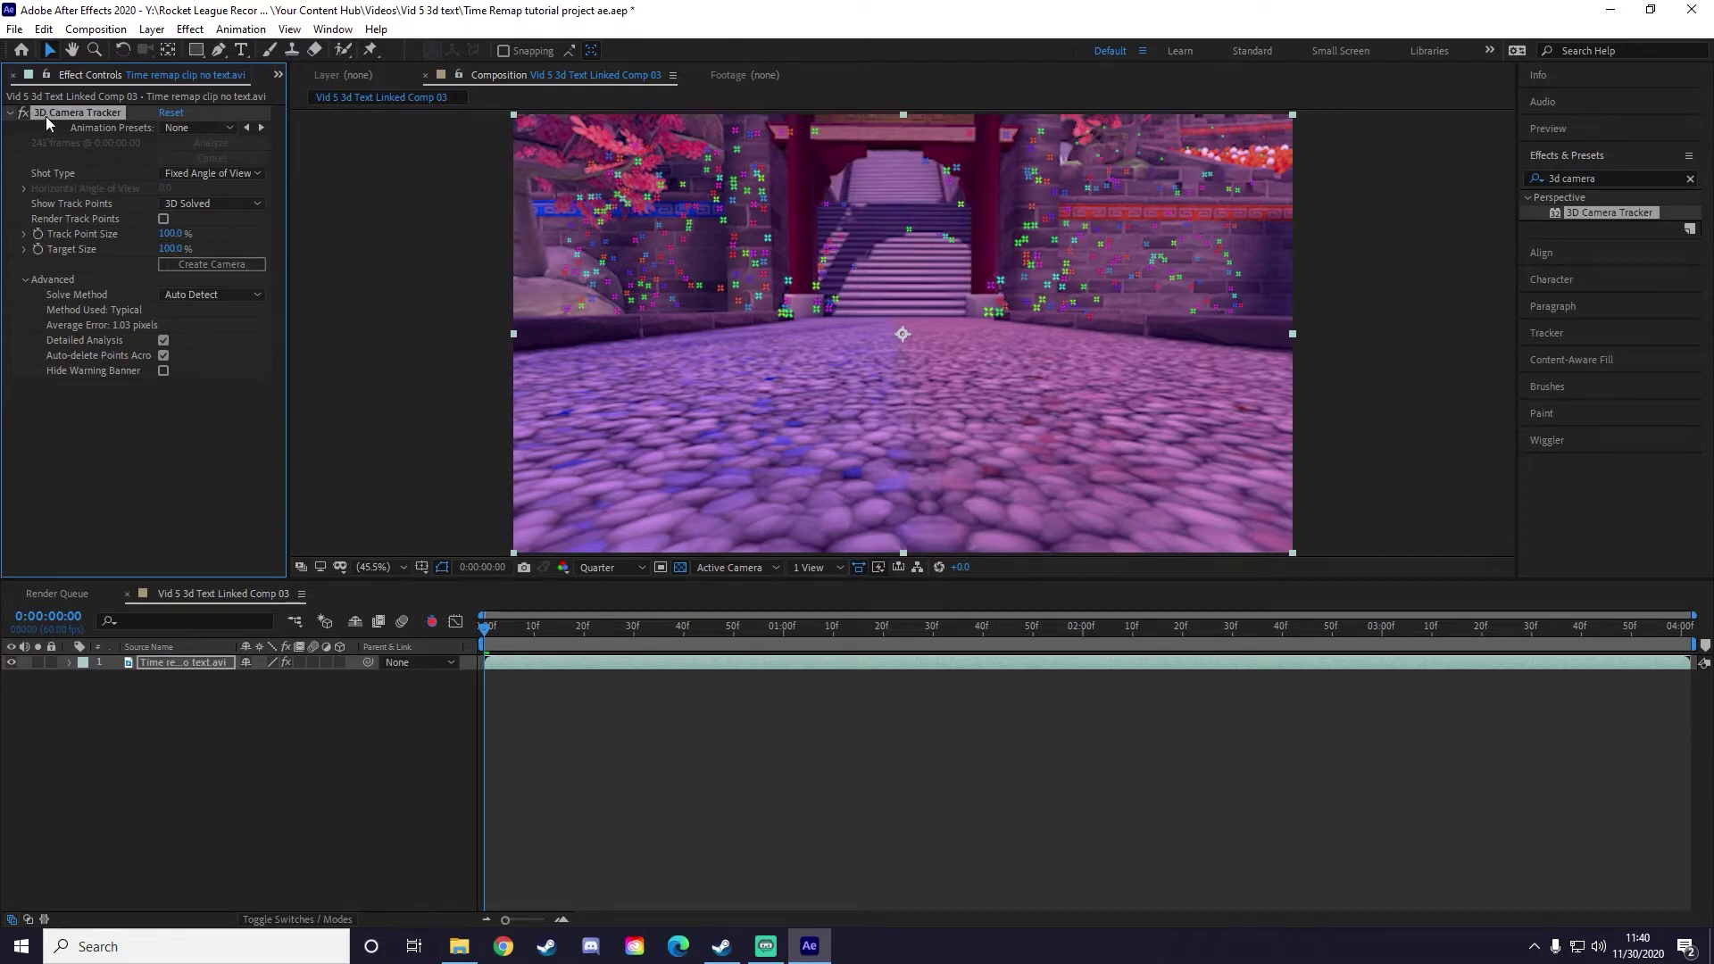
Step: At 0:00:01:32, select the cluster of track points on the stairs and create a null and camera from them
left_click(82, 411)
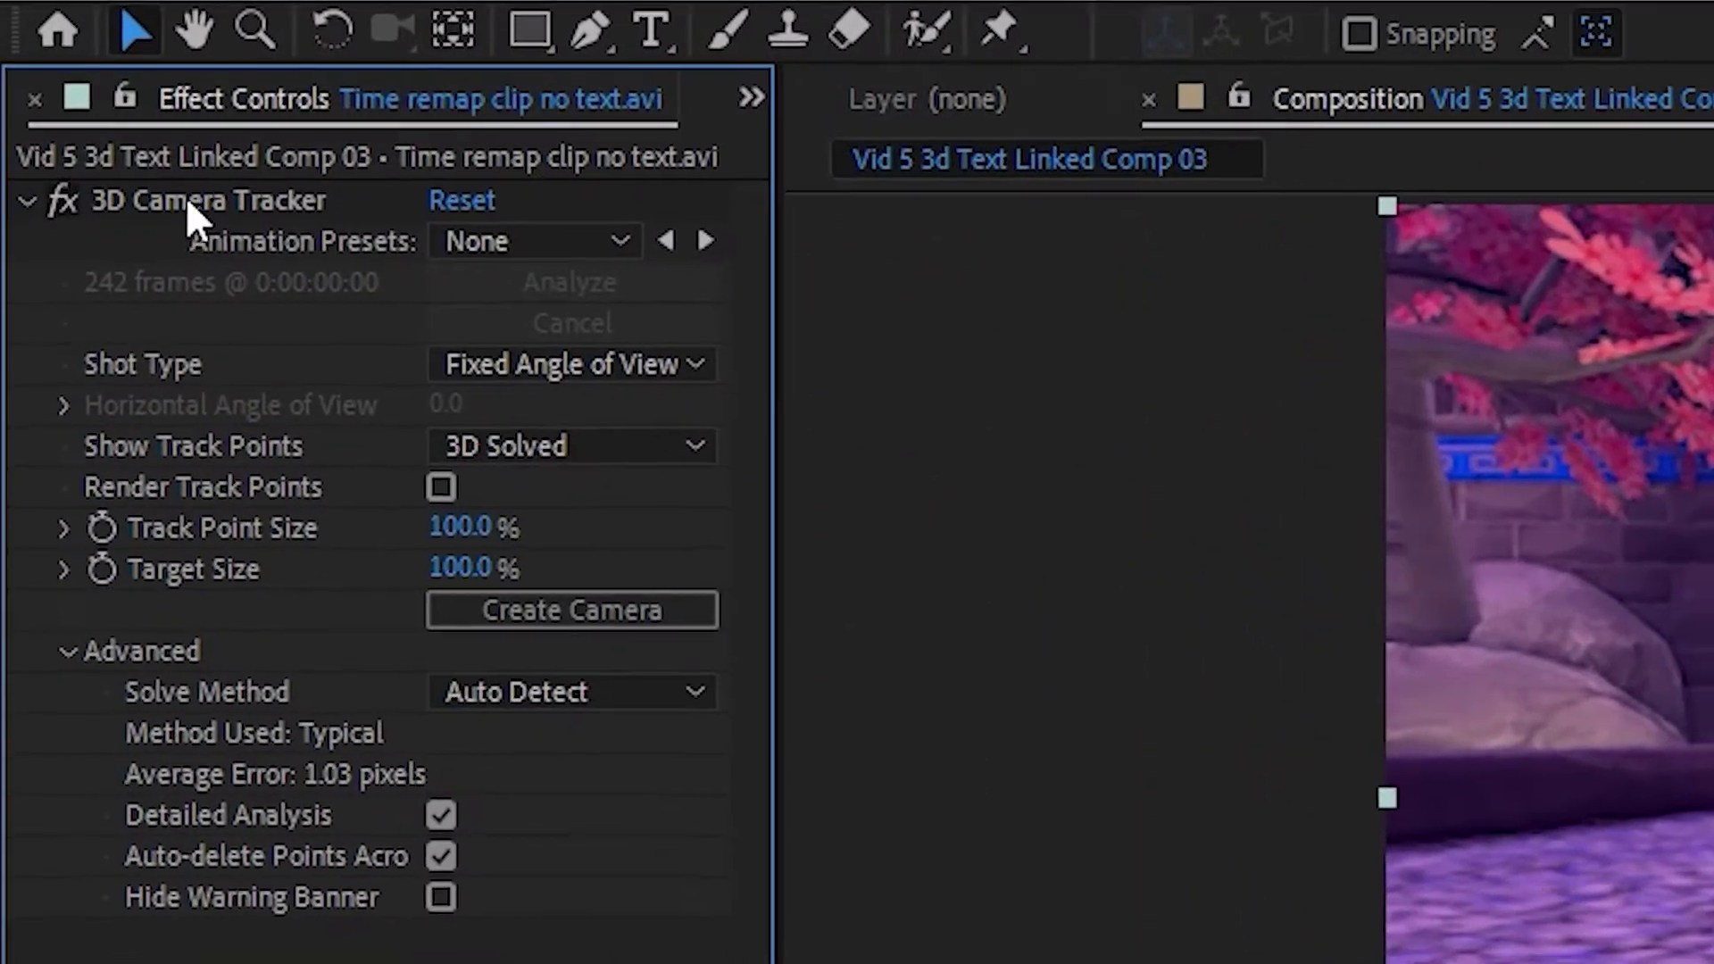
left_click(142, 154)
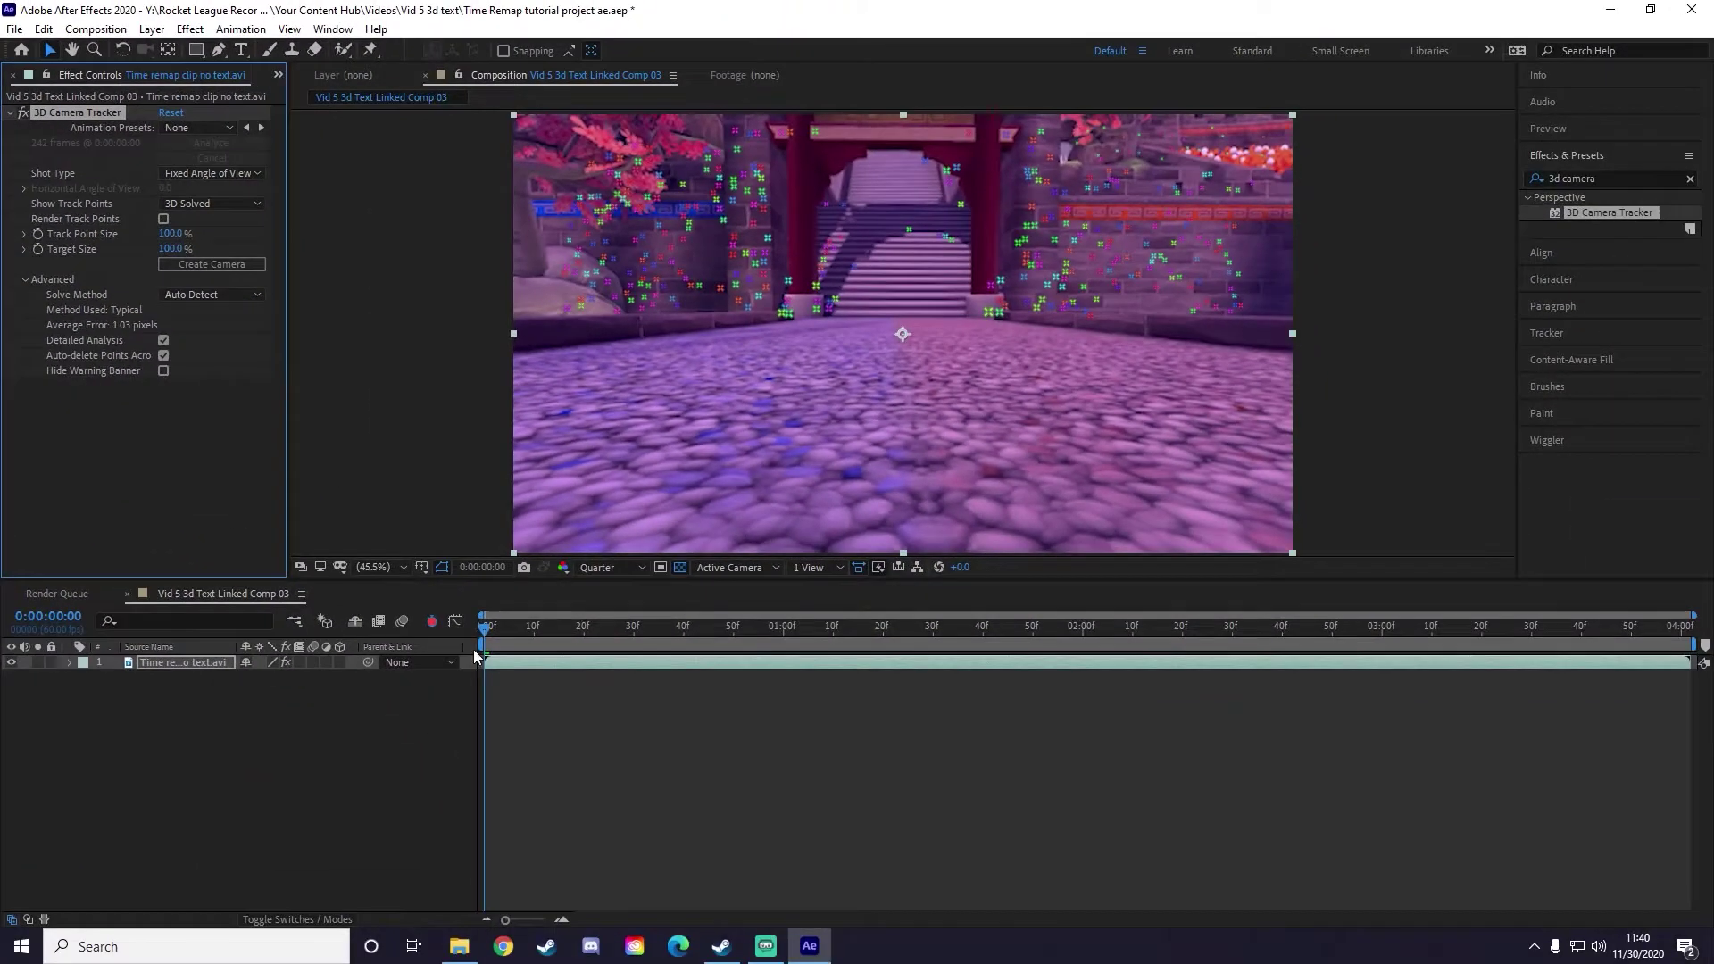
left_click_drag(484, 626, 930, 600)
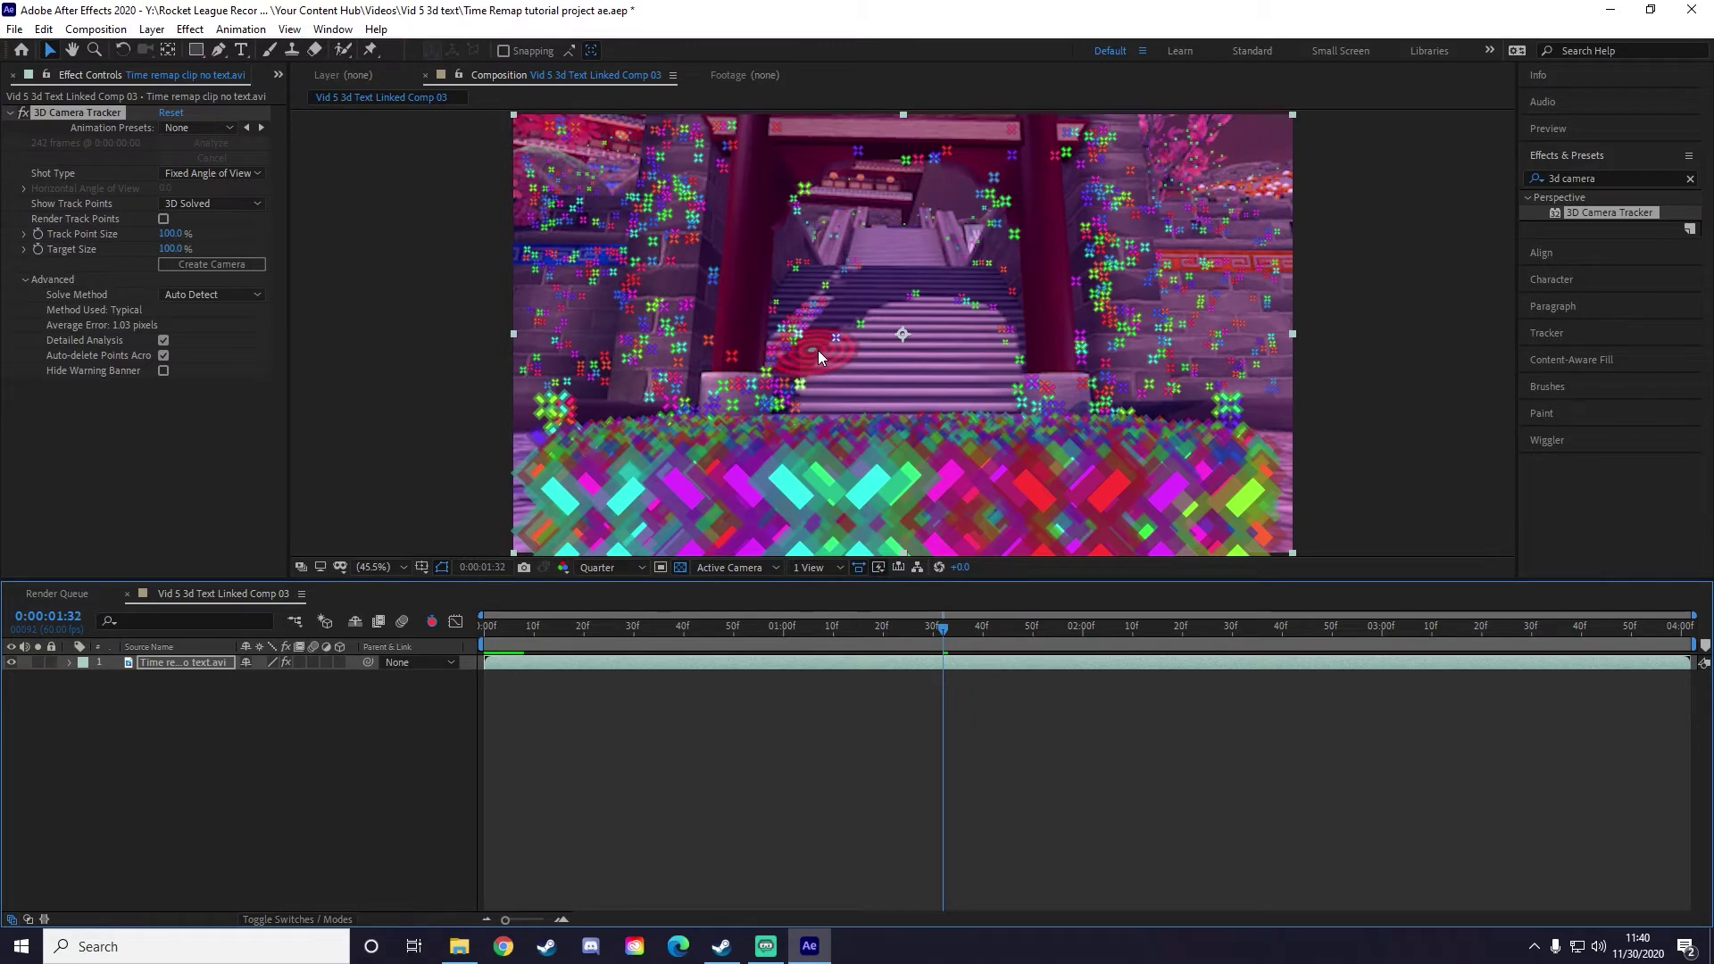
mouse_move(816, 350)
left_mouse_down()
mouse_move(787, 355)
mouse_move(802, 322)
mouse_move(864, 287)
mouse_move(927, 308)
mouse_move(836, 343)
left_mouse_up()
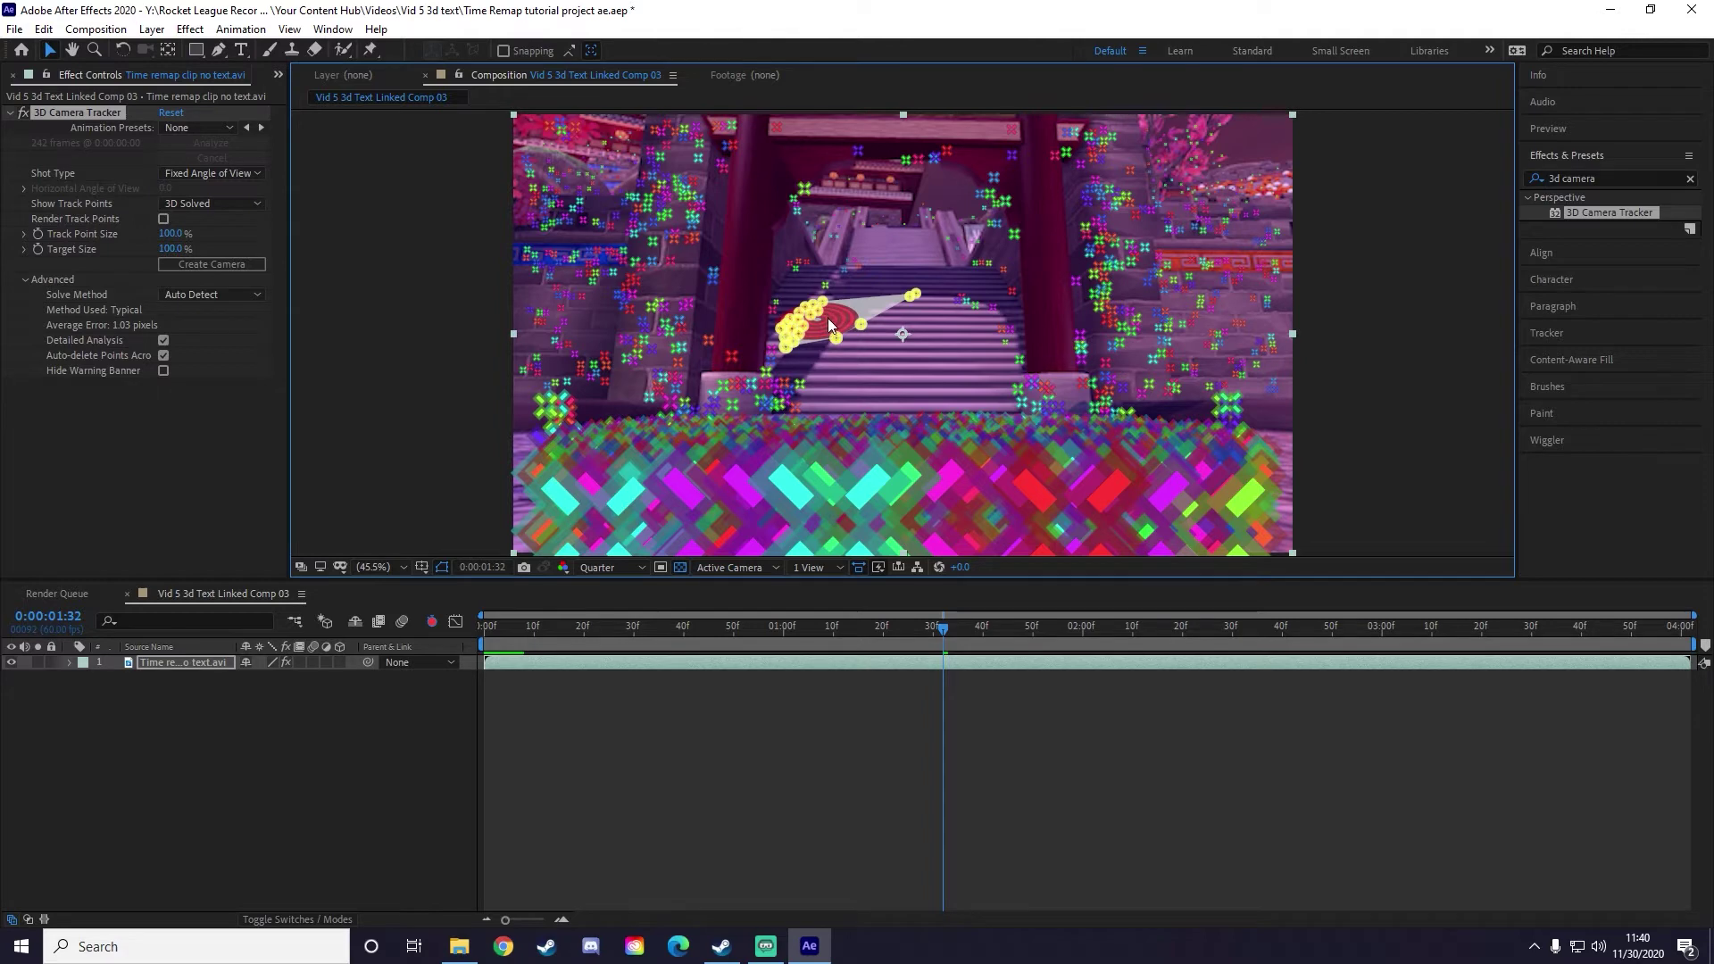
right_click(804, 332)
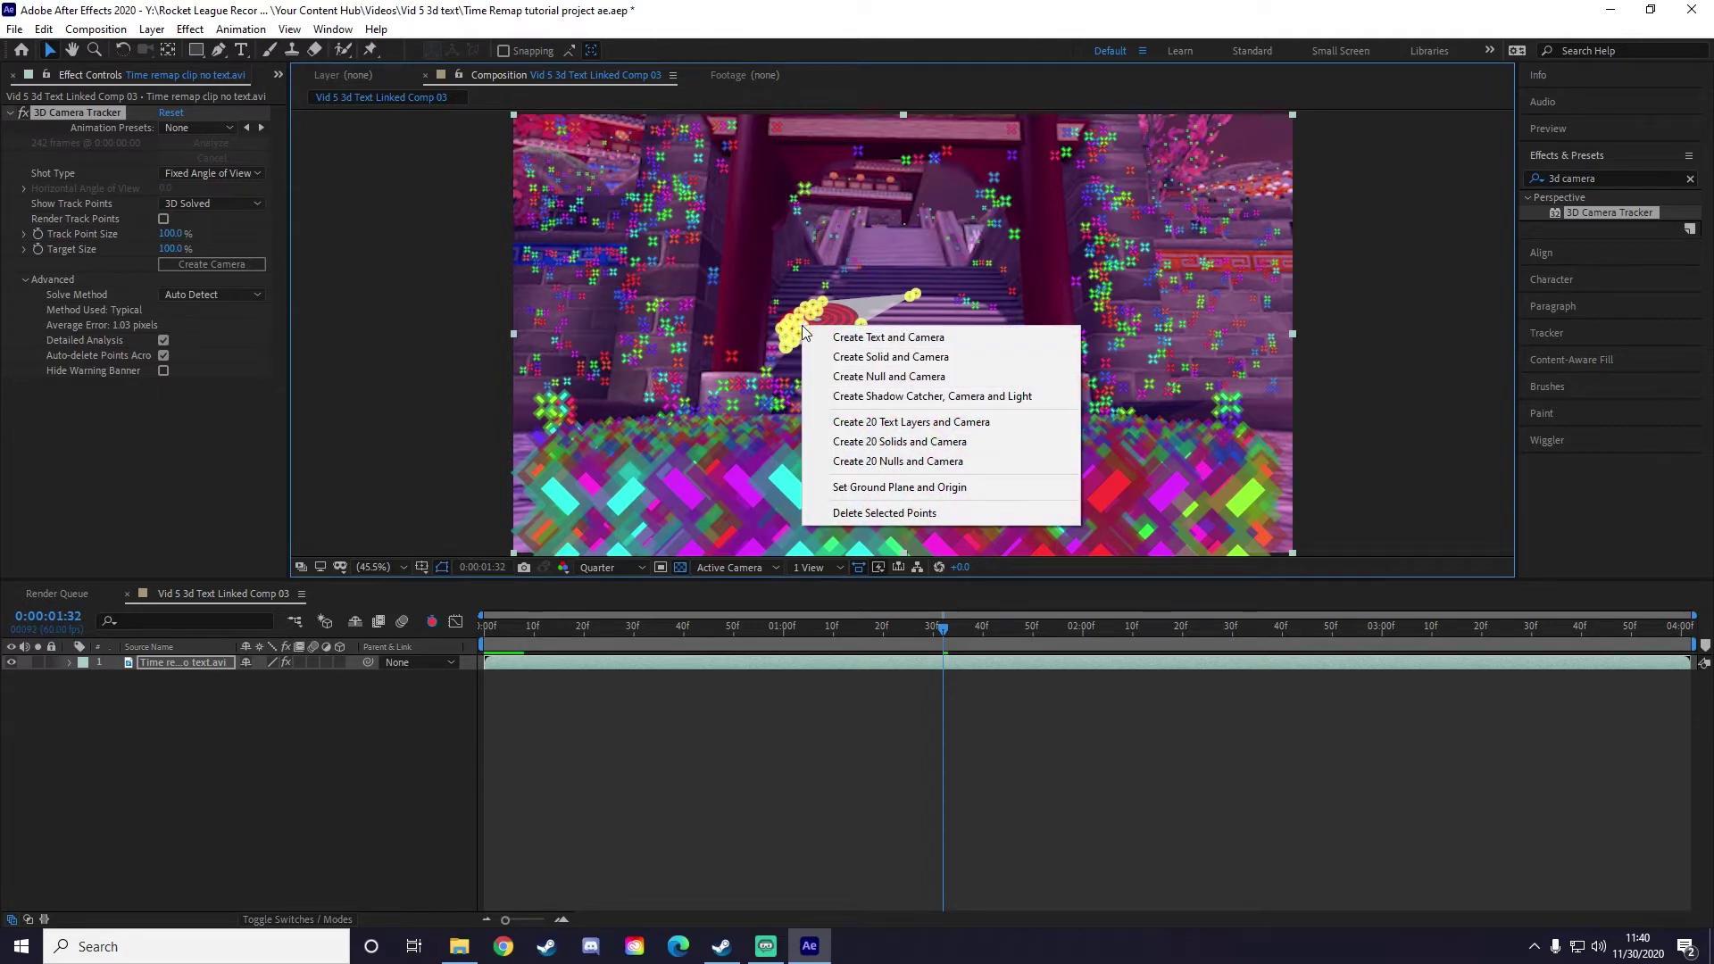
left_click(917, 378)
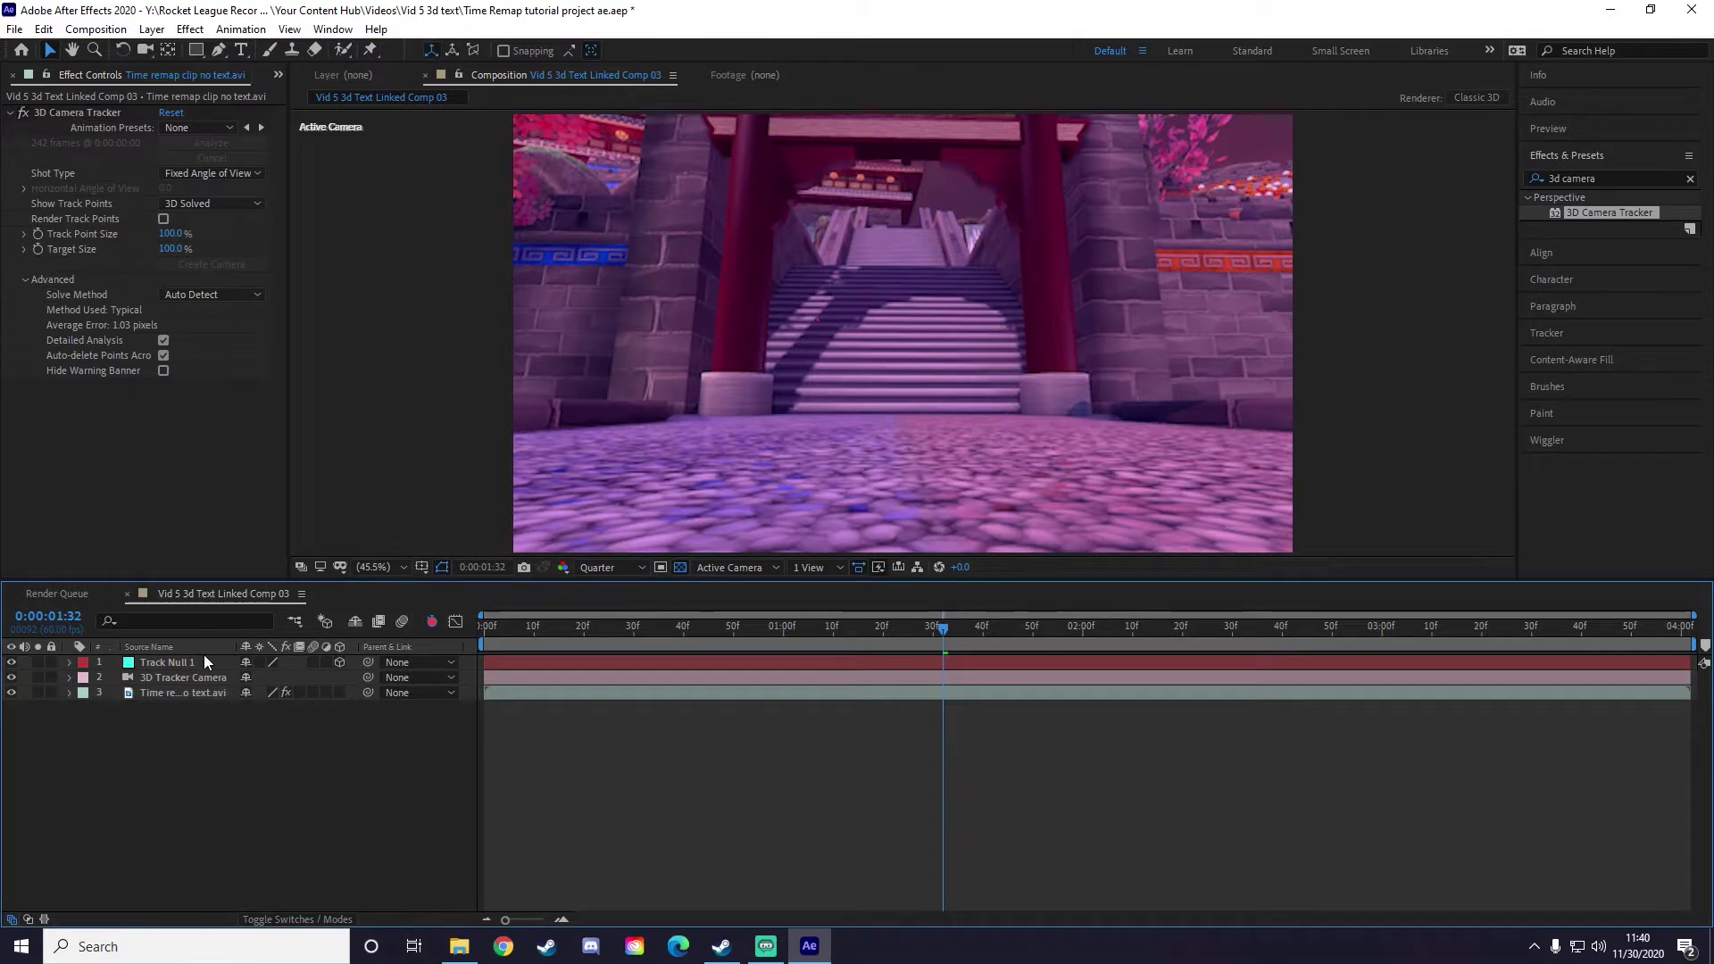
Step: Scrub back to the start of the composition to check how Track Null 1 follows the stairs
left_click(202, 663)
left_click_drag(947, 631, 498, 681)
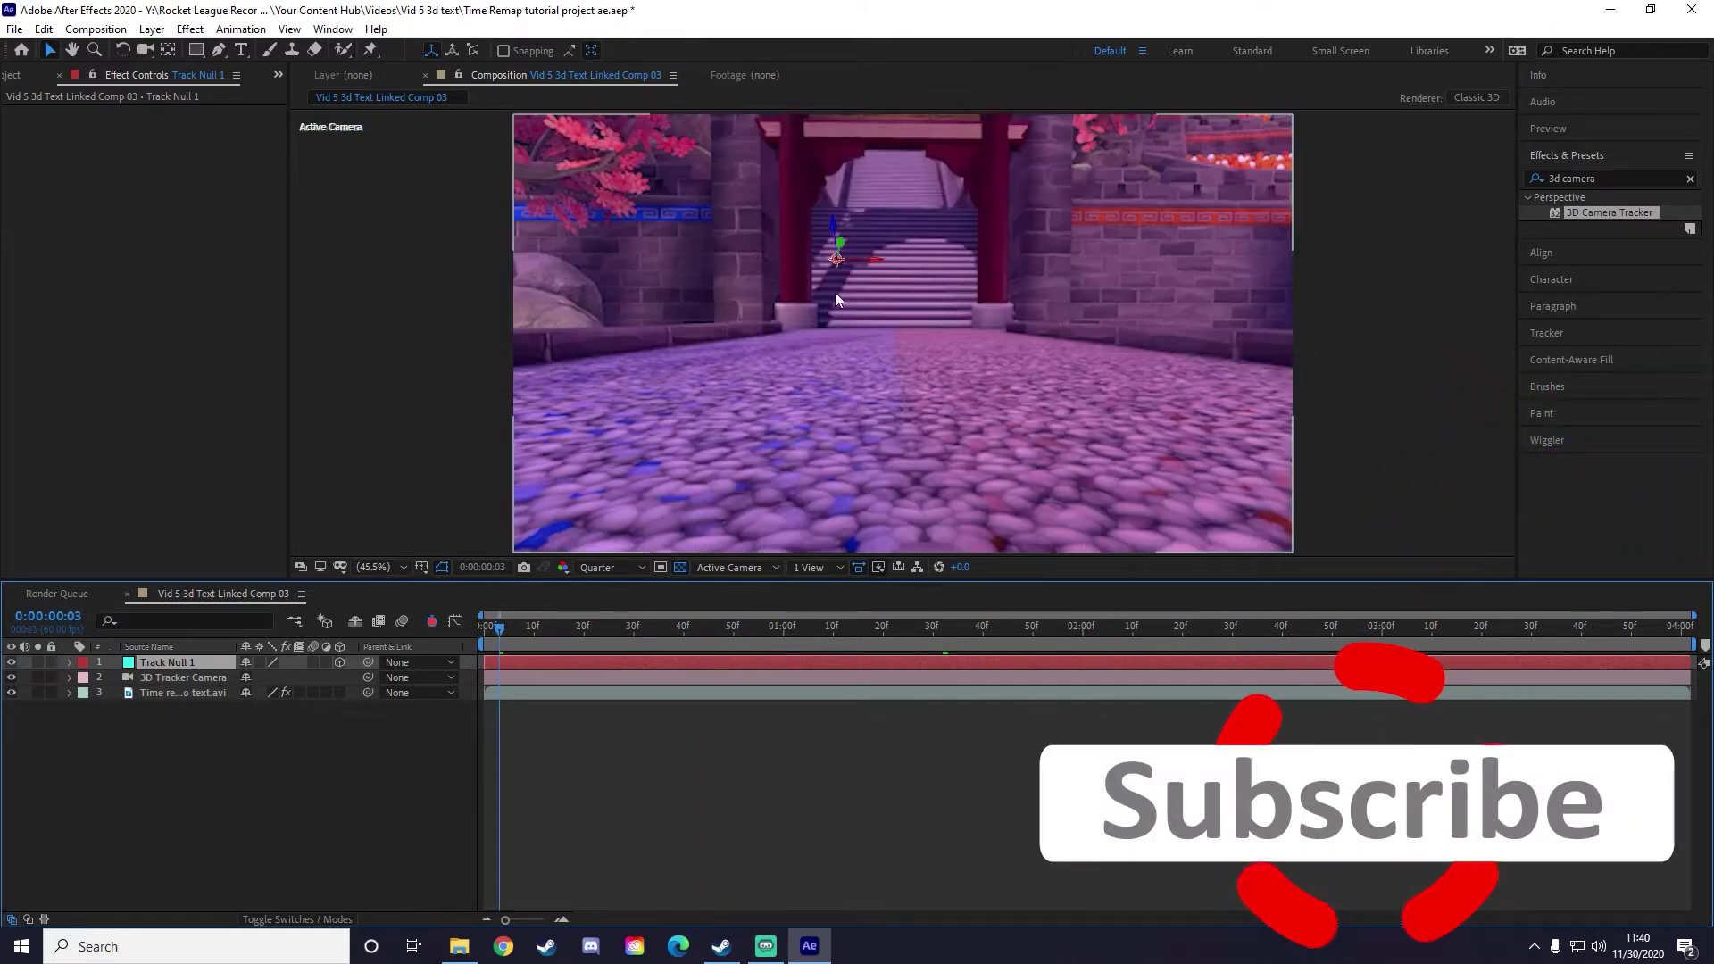
left_click_drag(496, 627, 324, 693)
left_click(225, 738)
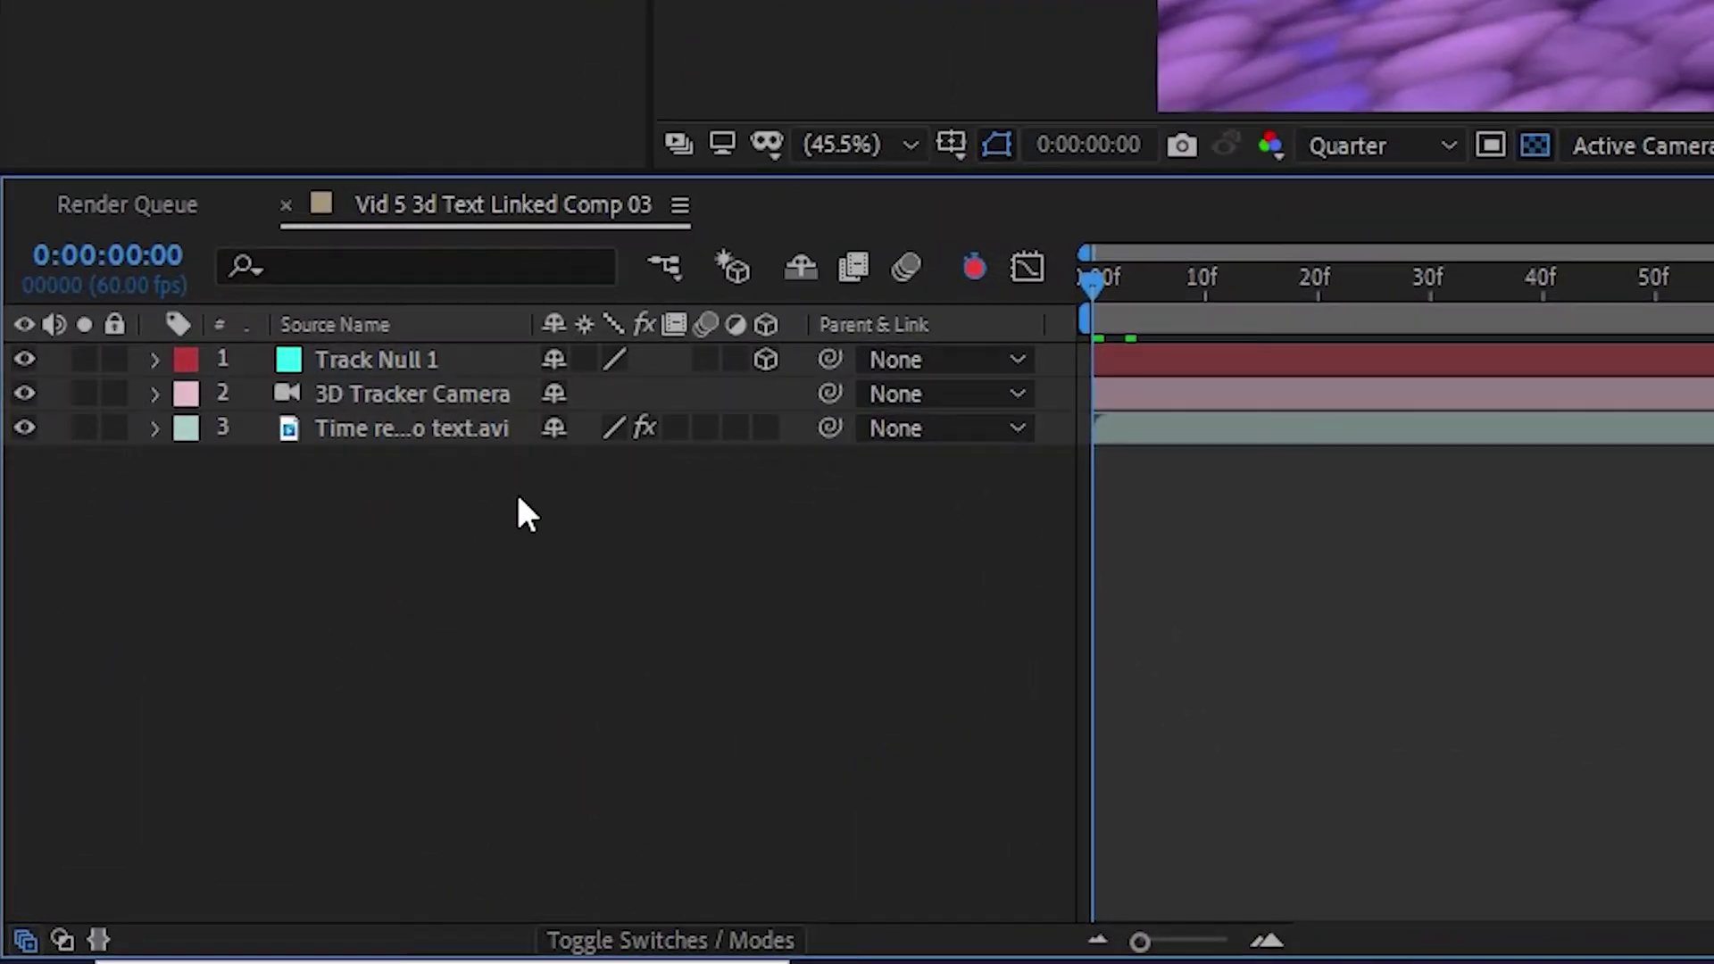
Step: Create a black 1920 x 1080 px solid layer named "element"
right_click(283, 680)
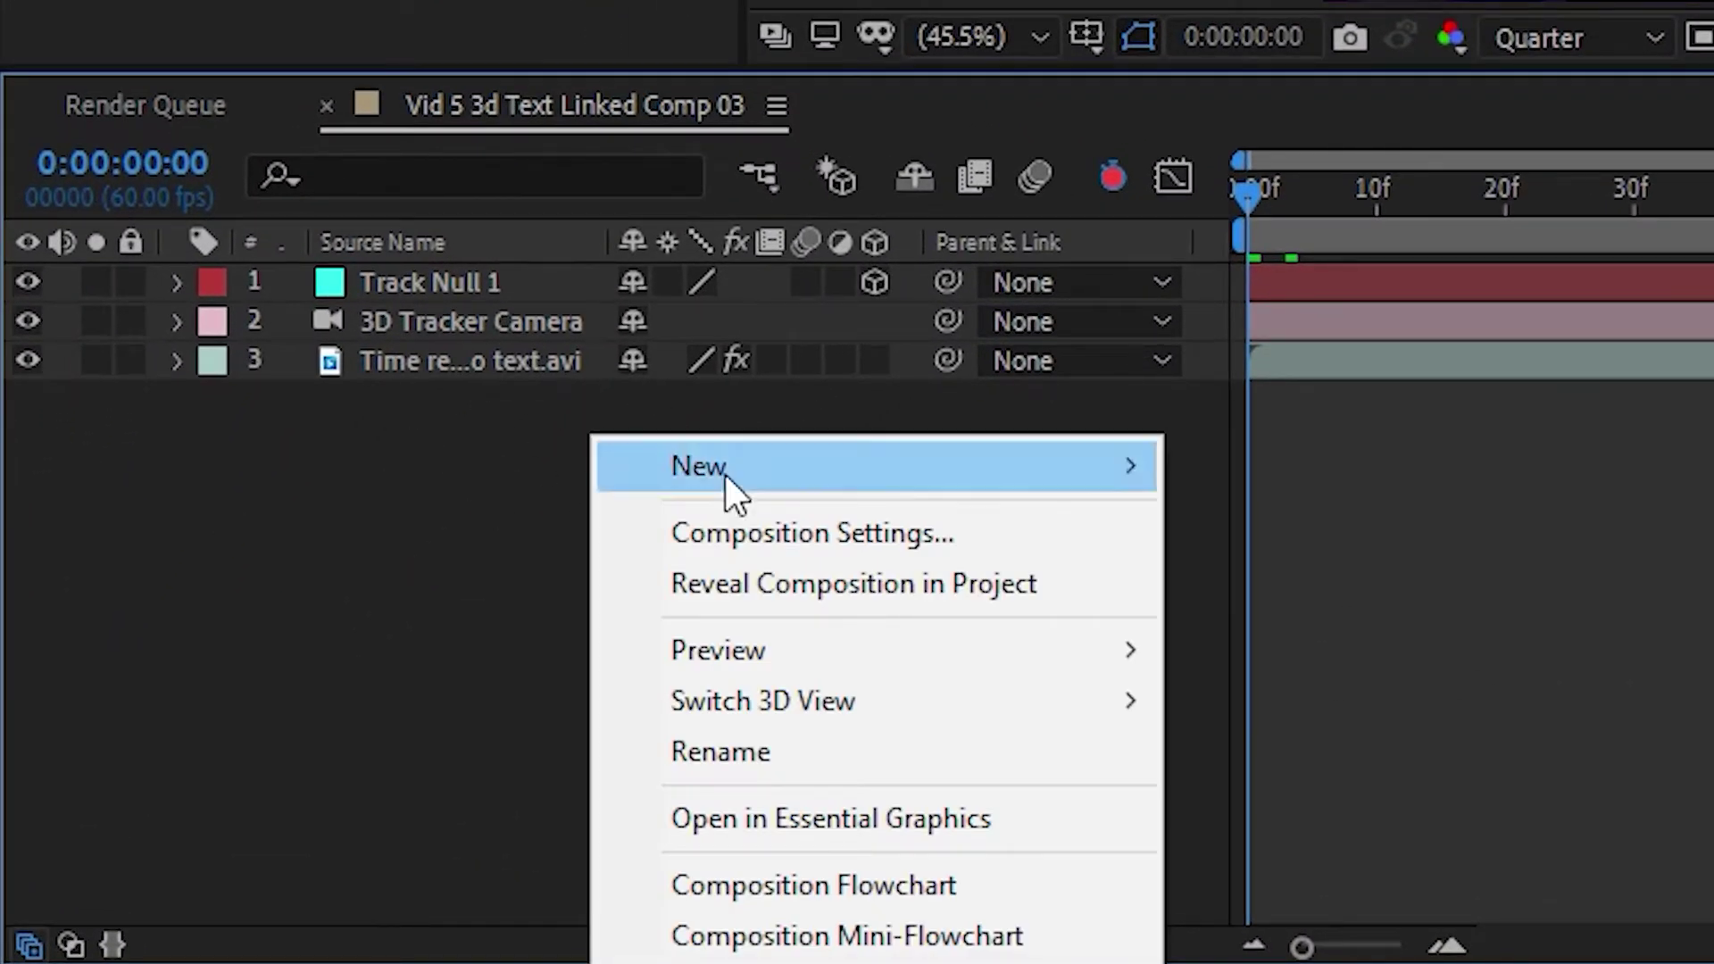
mouse_move(740, 482)
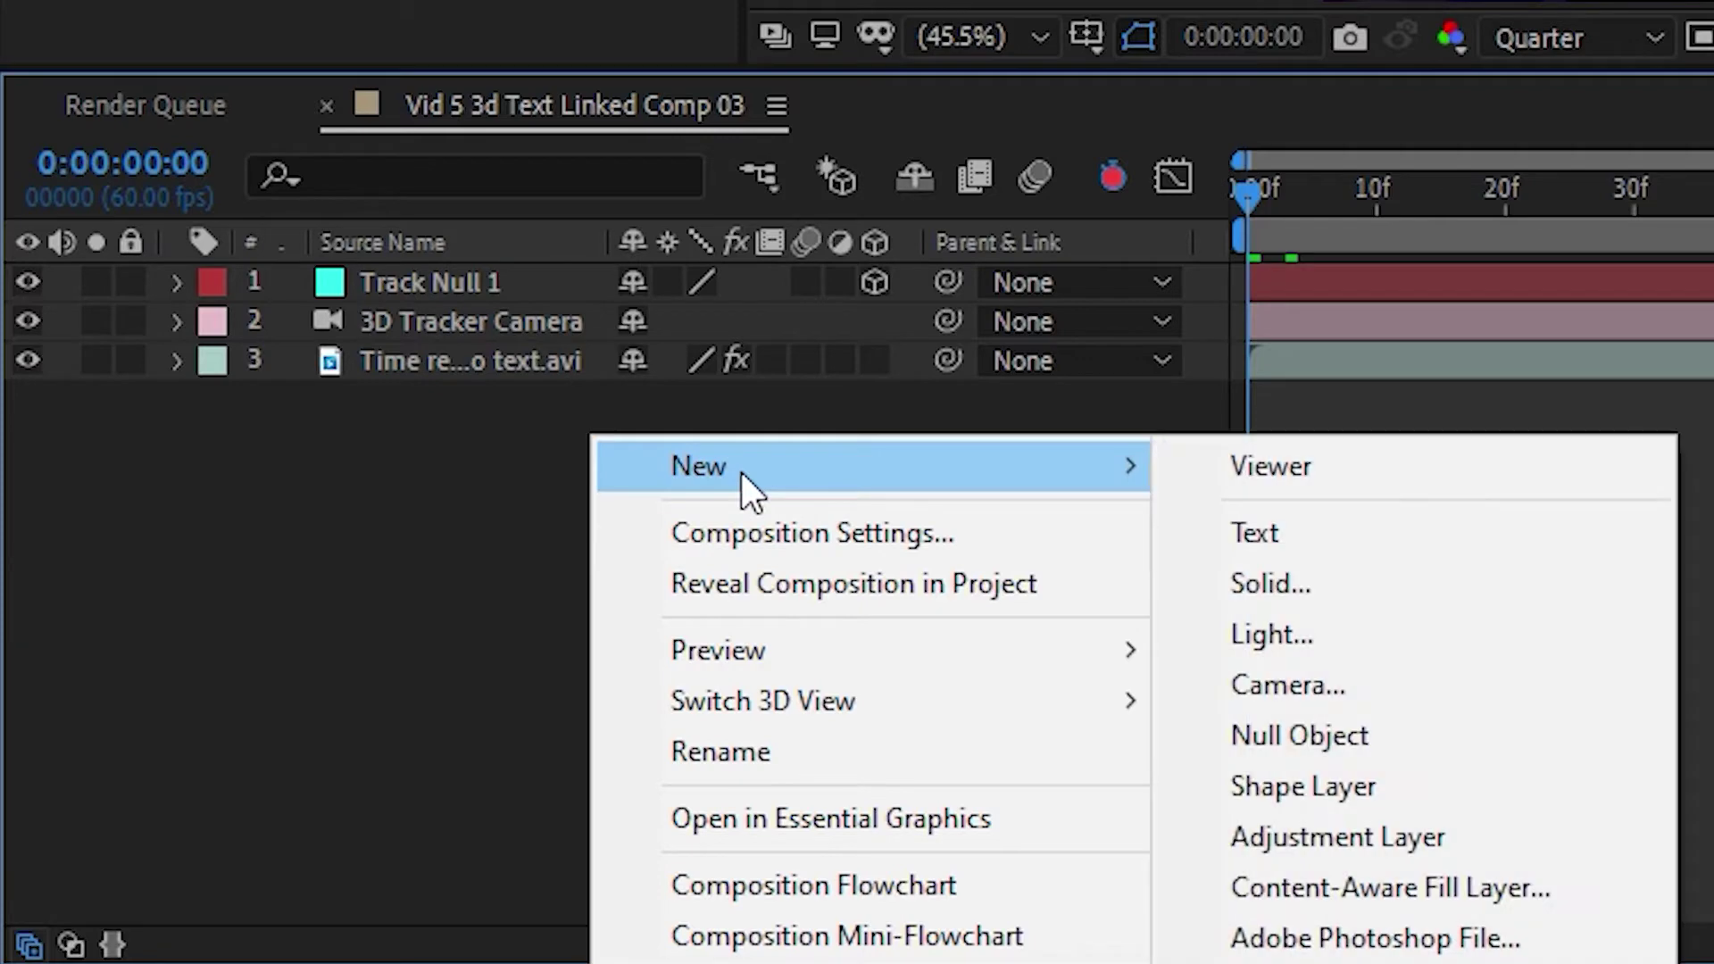
left_click(1341, 596)
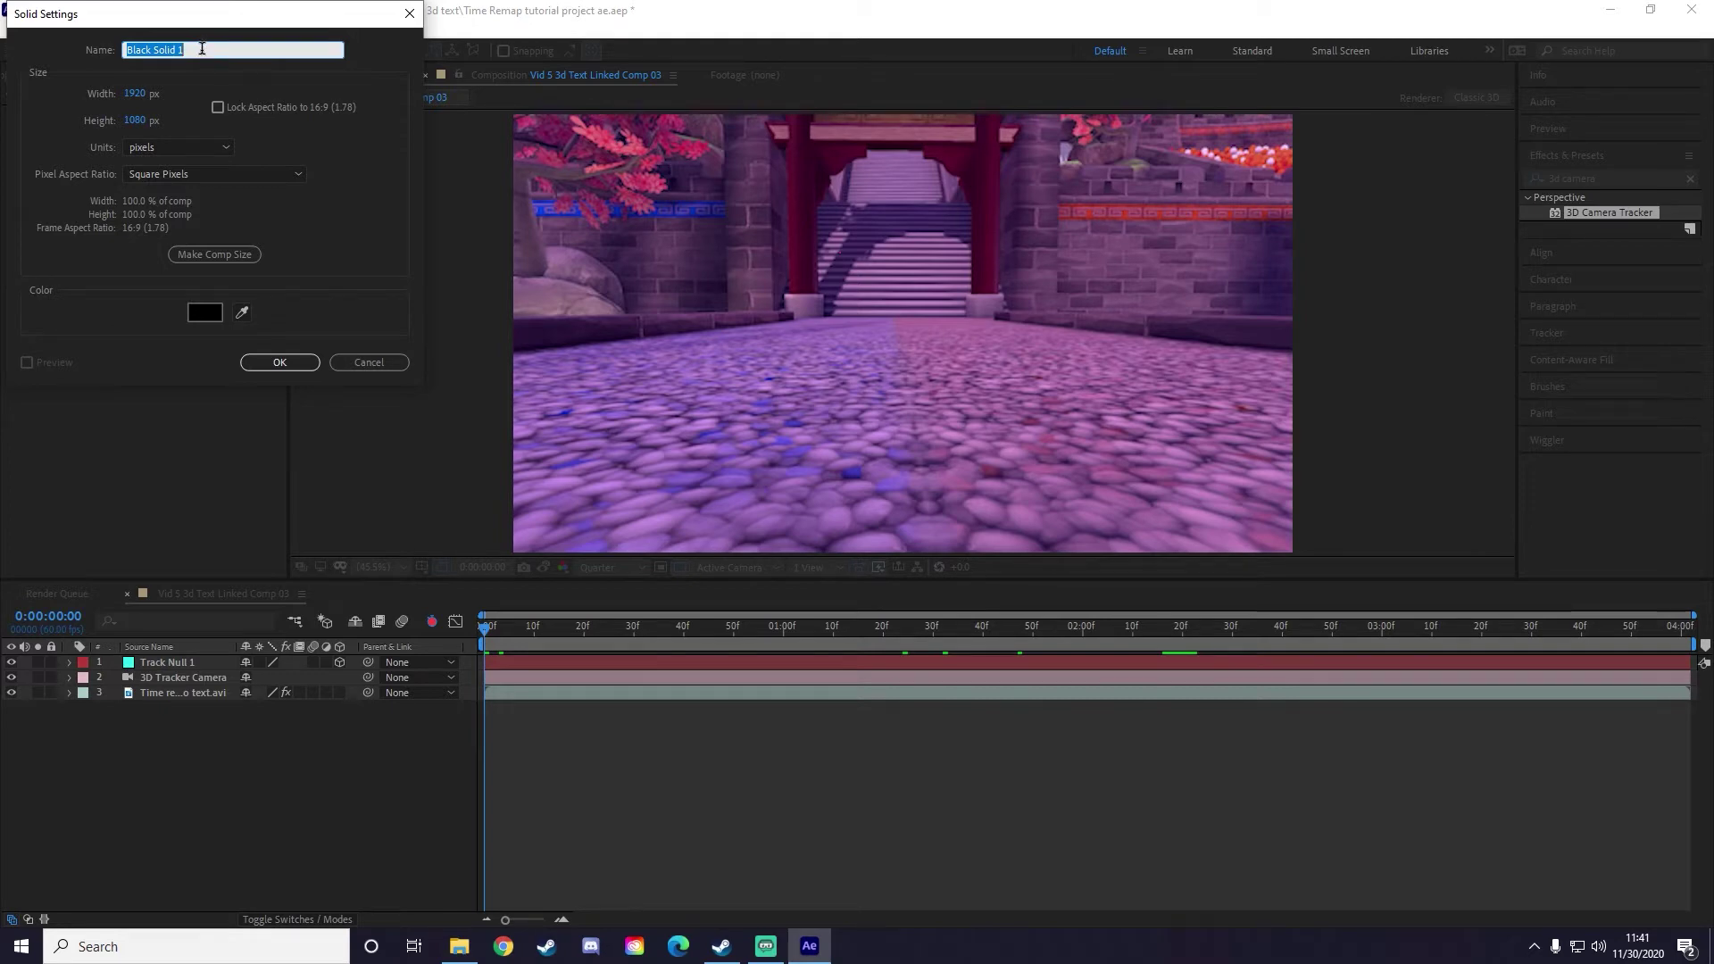
type("element")
left_click(266, 363)
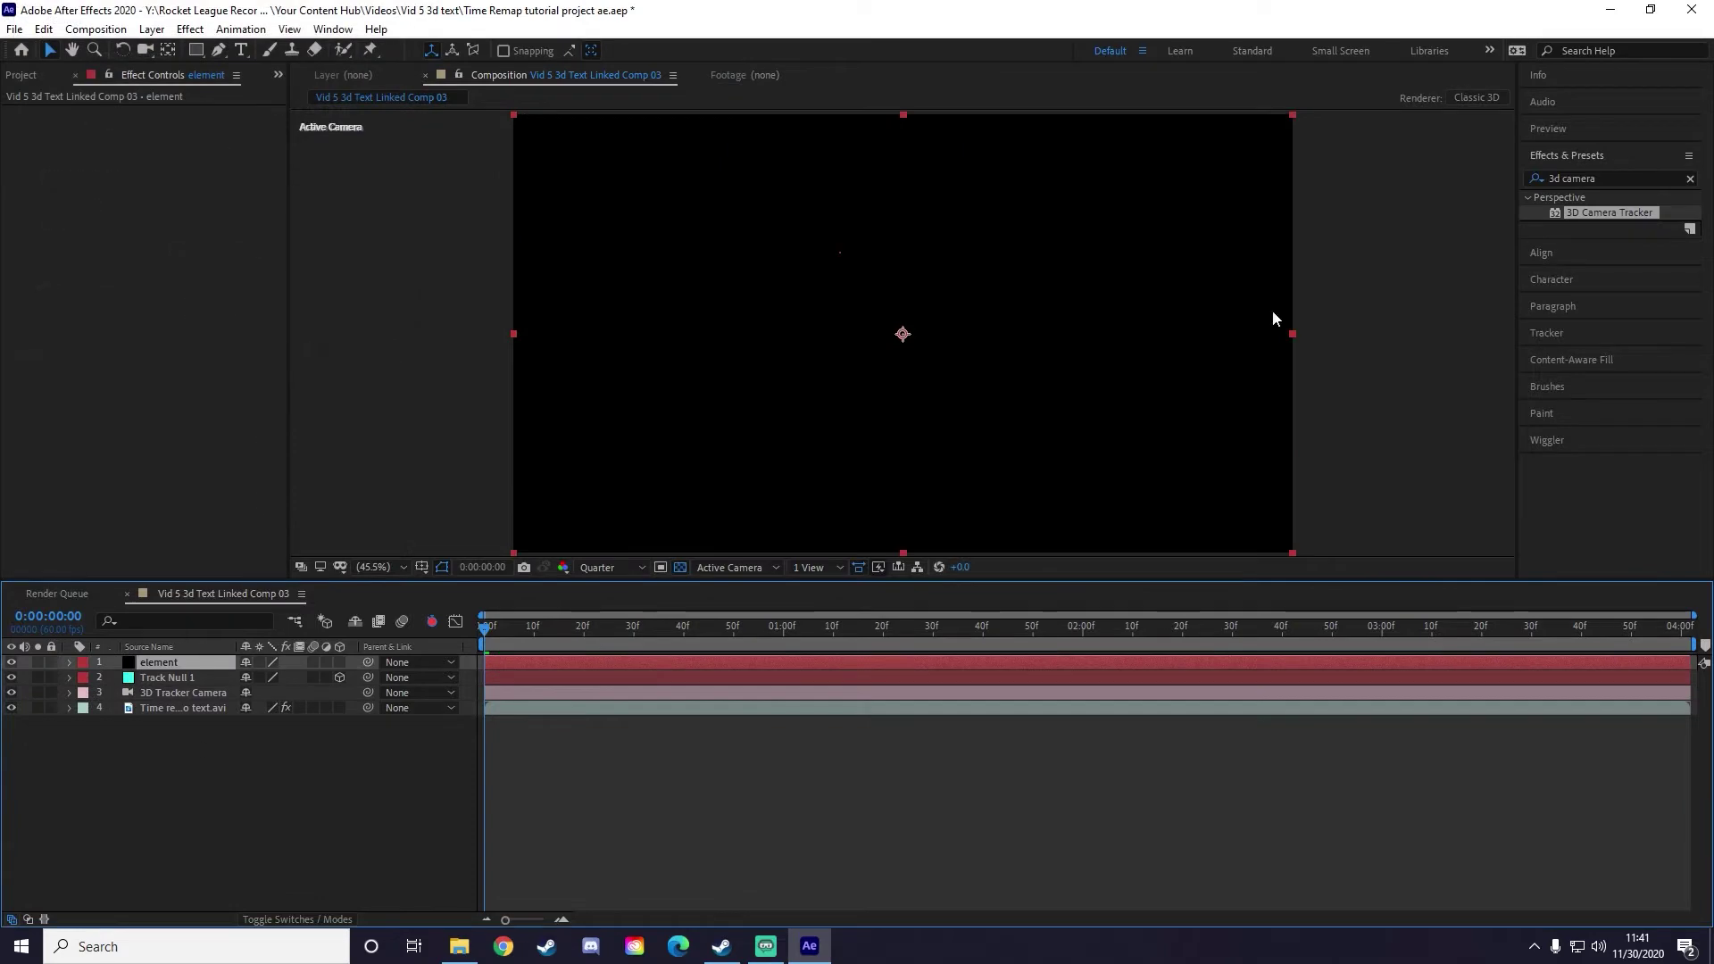
Step: Find the Video Copilot Element effect and apply it to the element solid
key("ctrl+f")
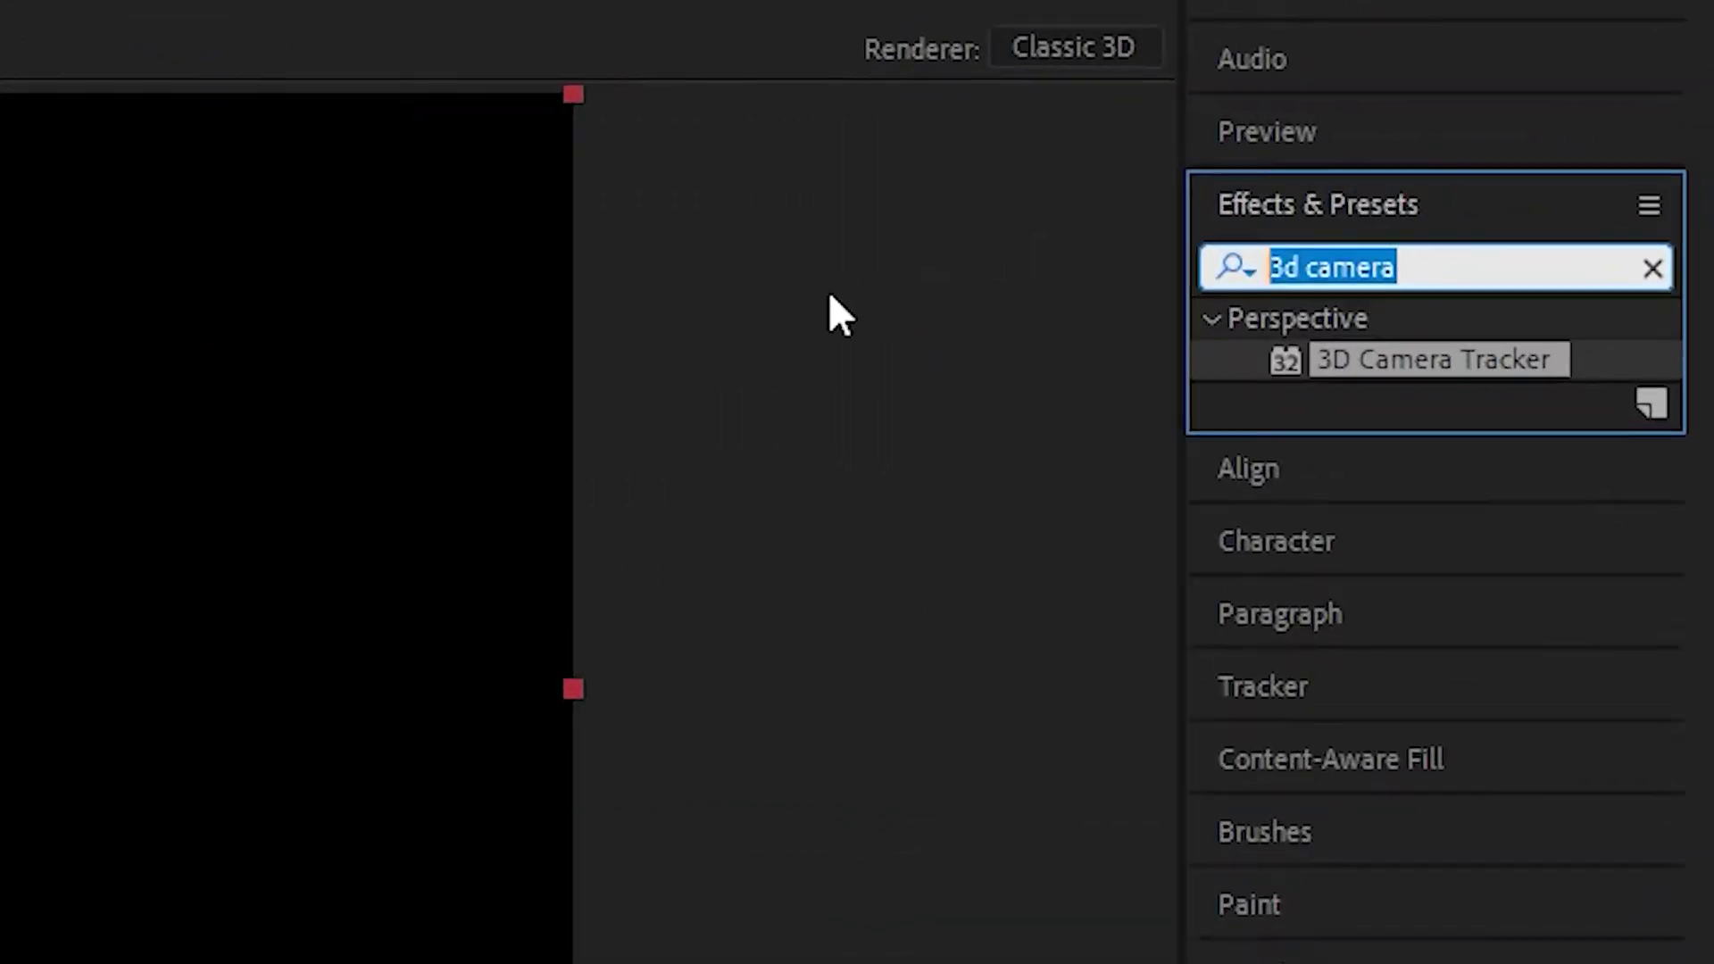
type("element")
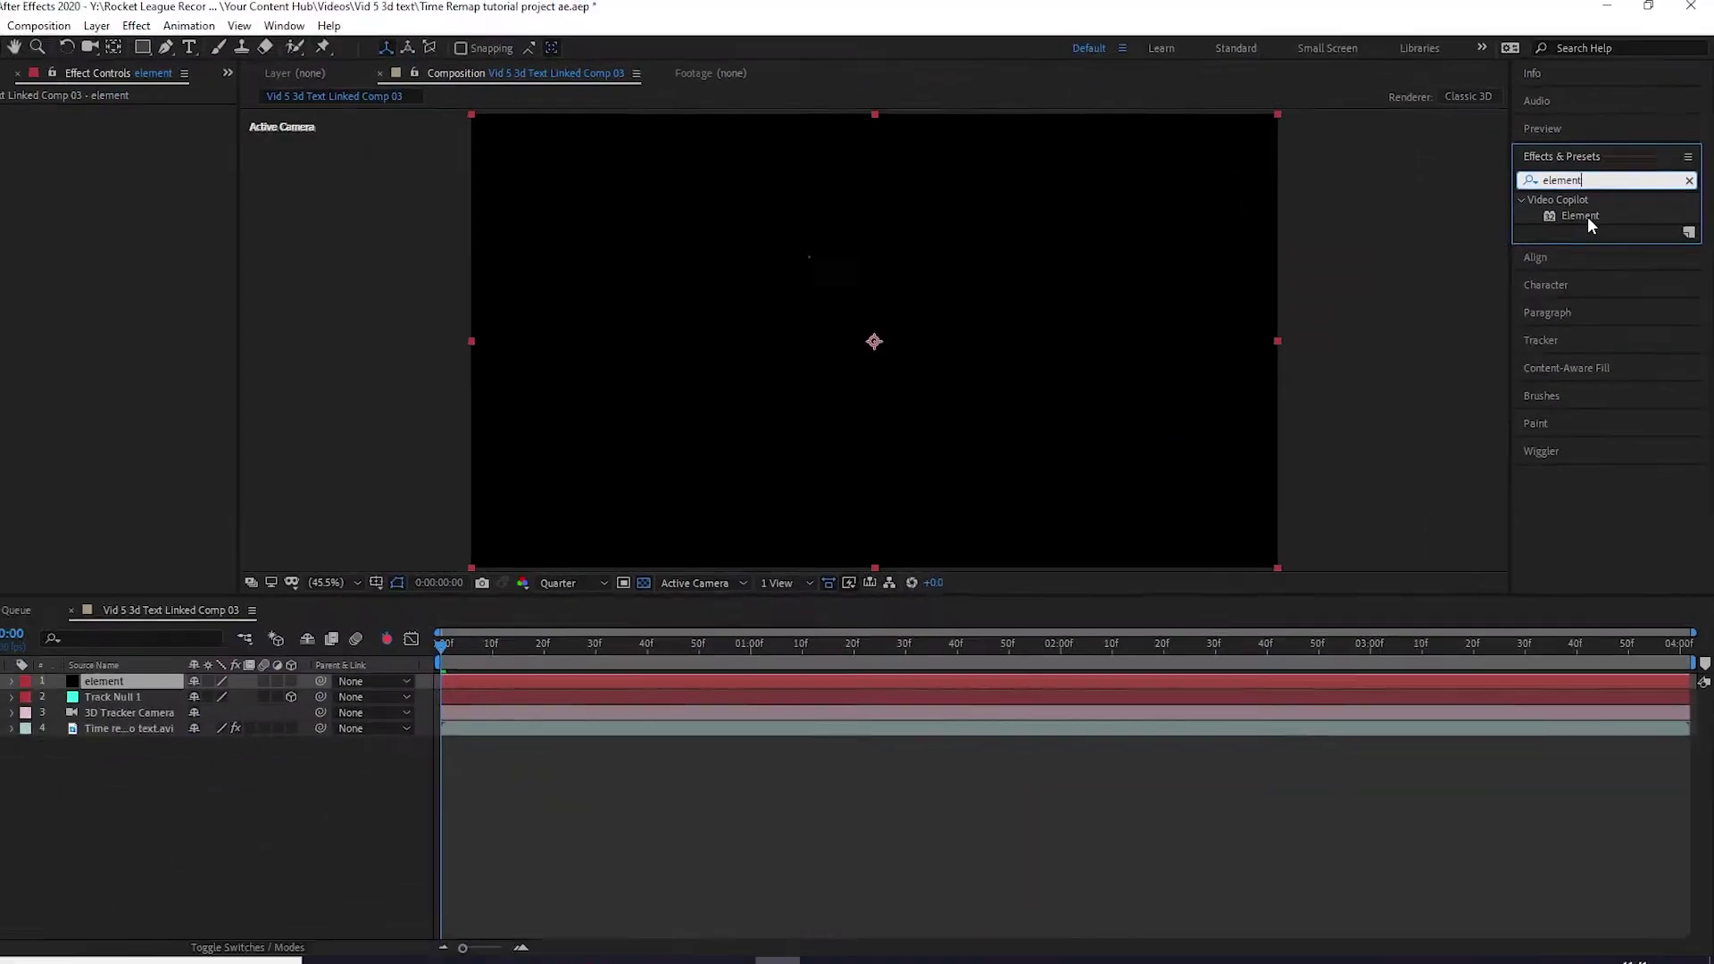
left_click_drag(1593, 214, 899, 545)
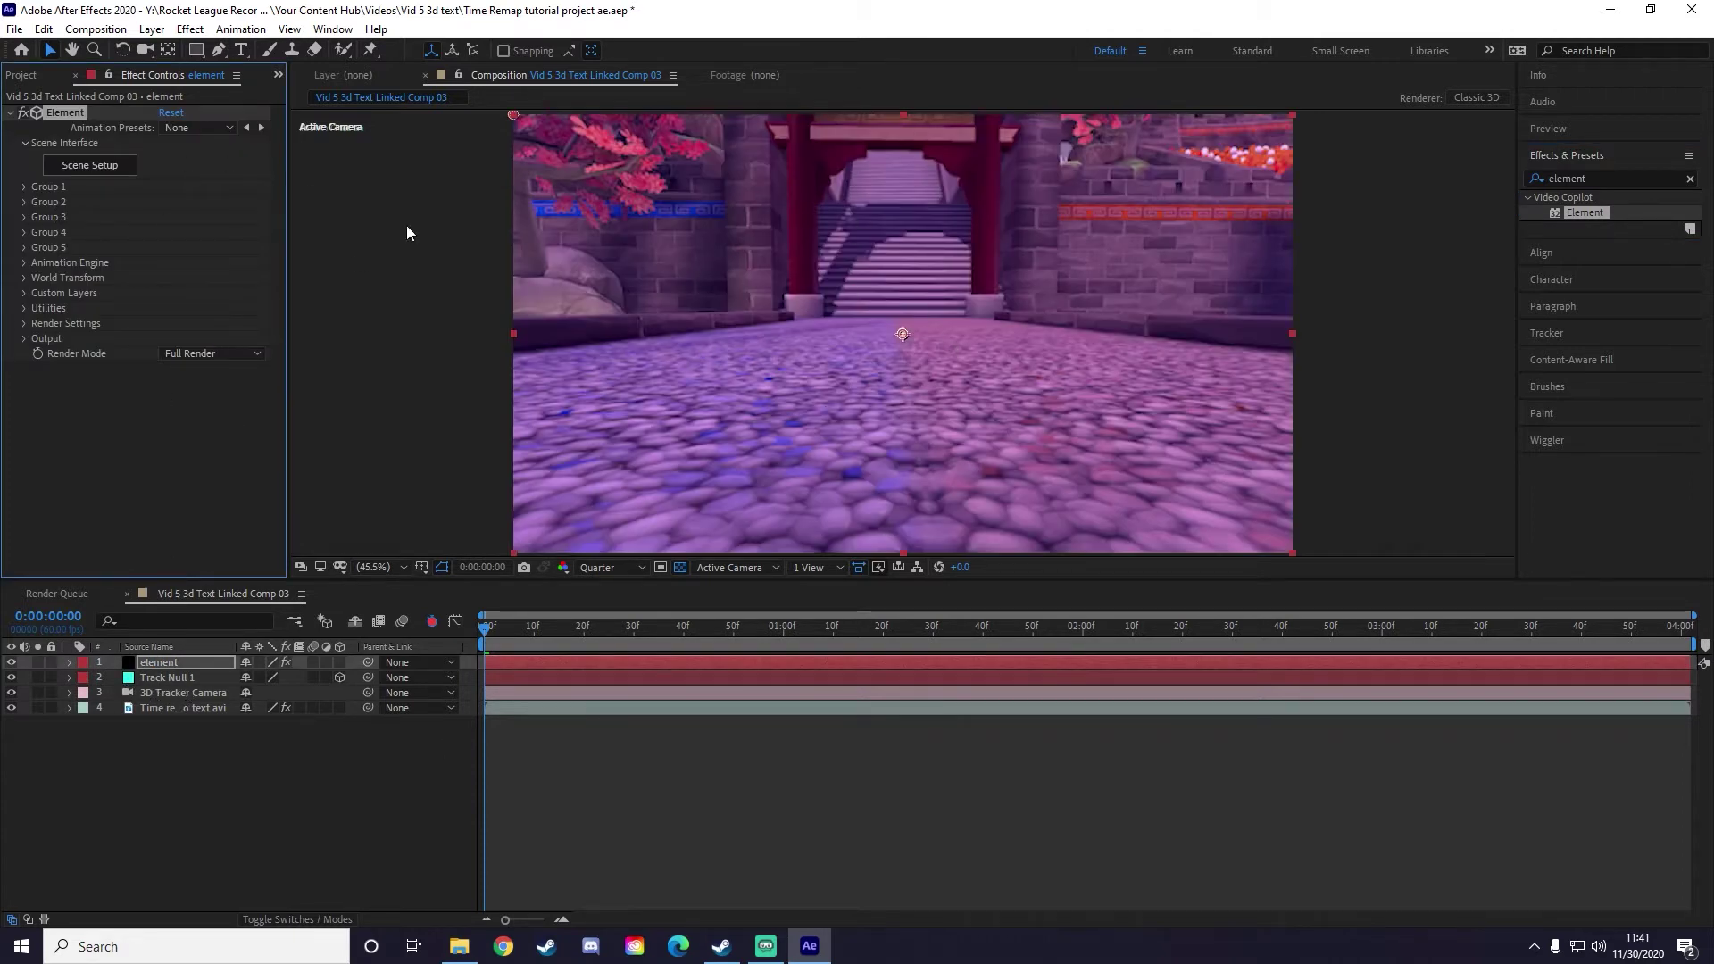
Step: Add a new text layer to the composition reading "Tutorial"
left_click(172, 753)
right_click(259, 758)
mouse_move(341, 560)
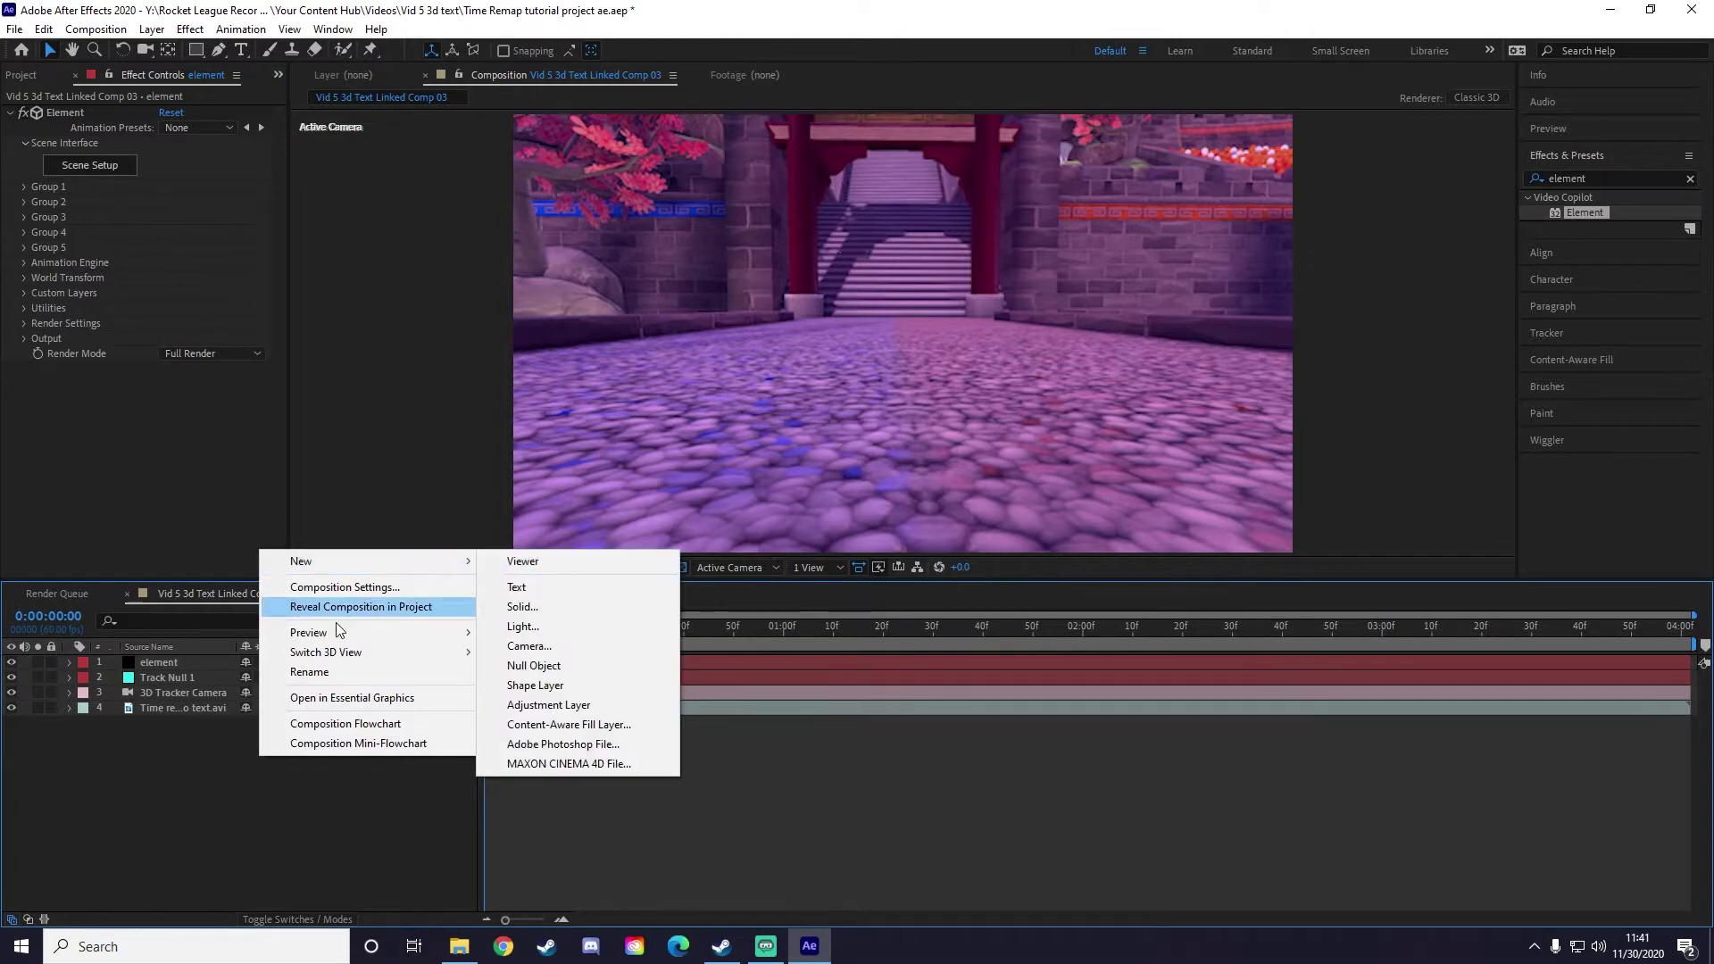
left_click(238, 764)
mouse_move(359, 568)
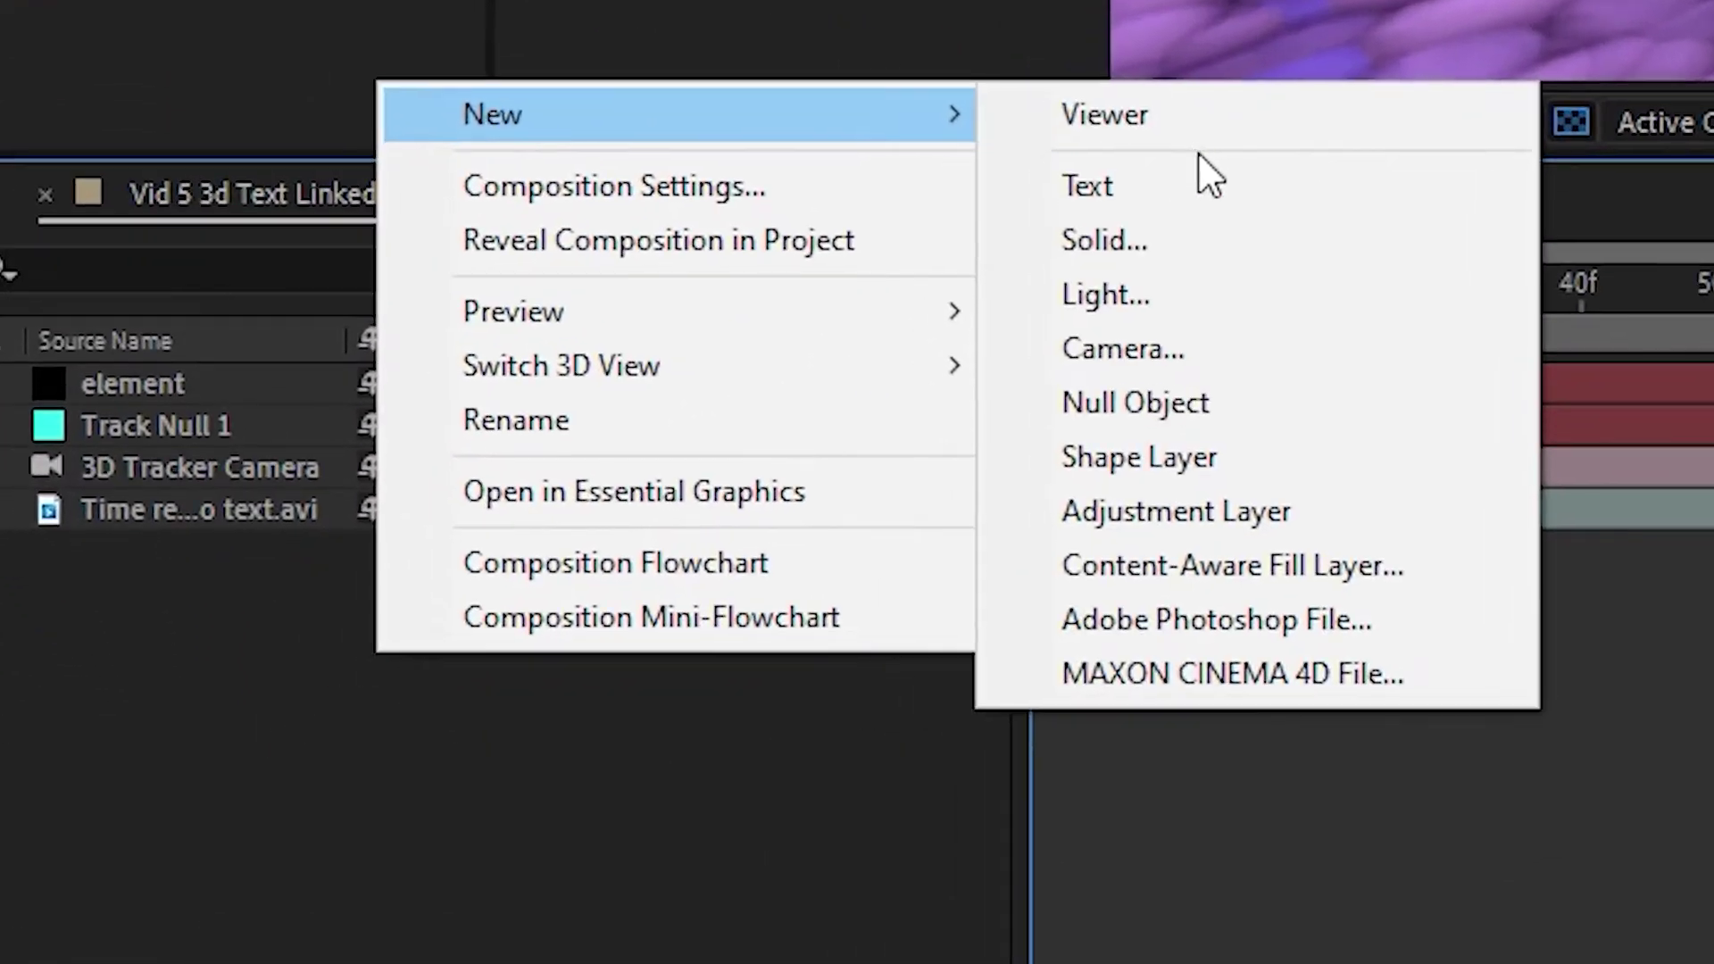
left_click(543, 593)
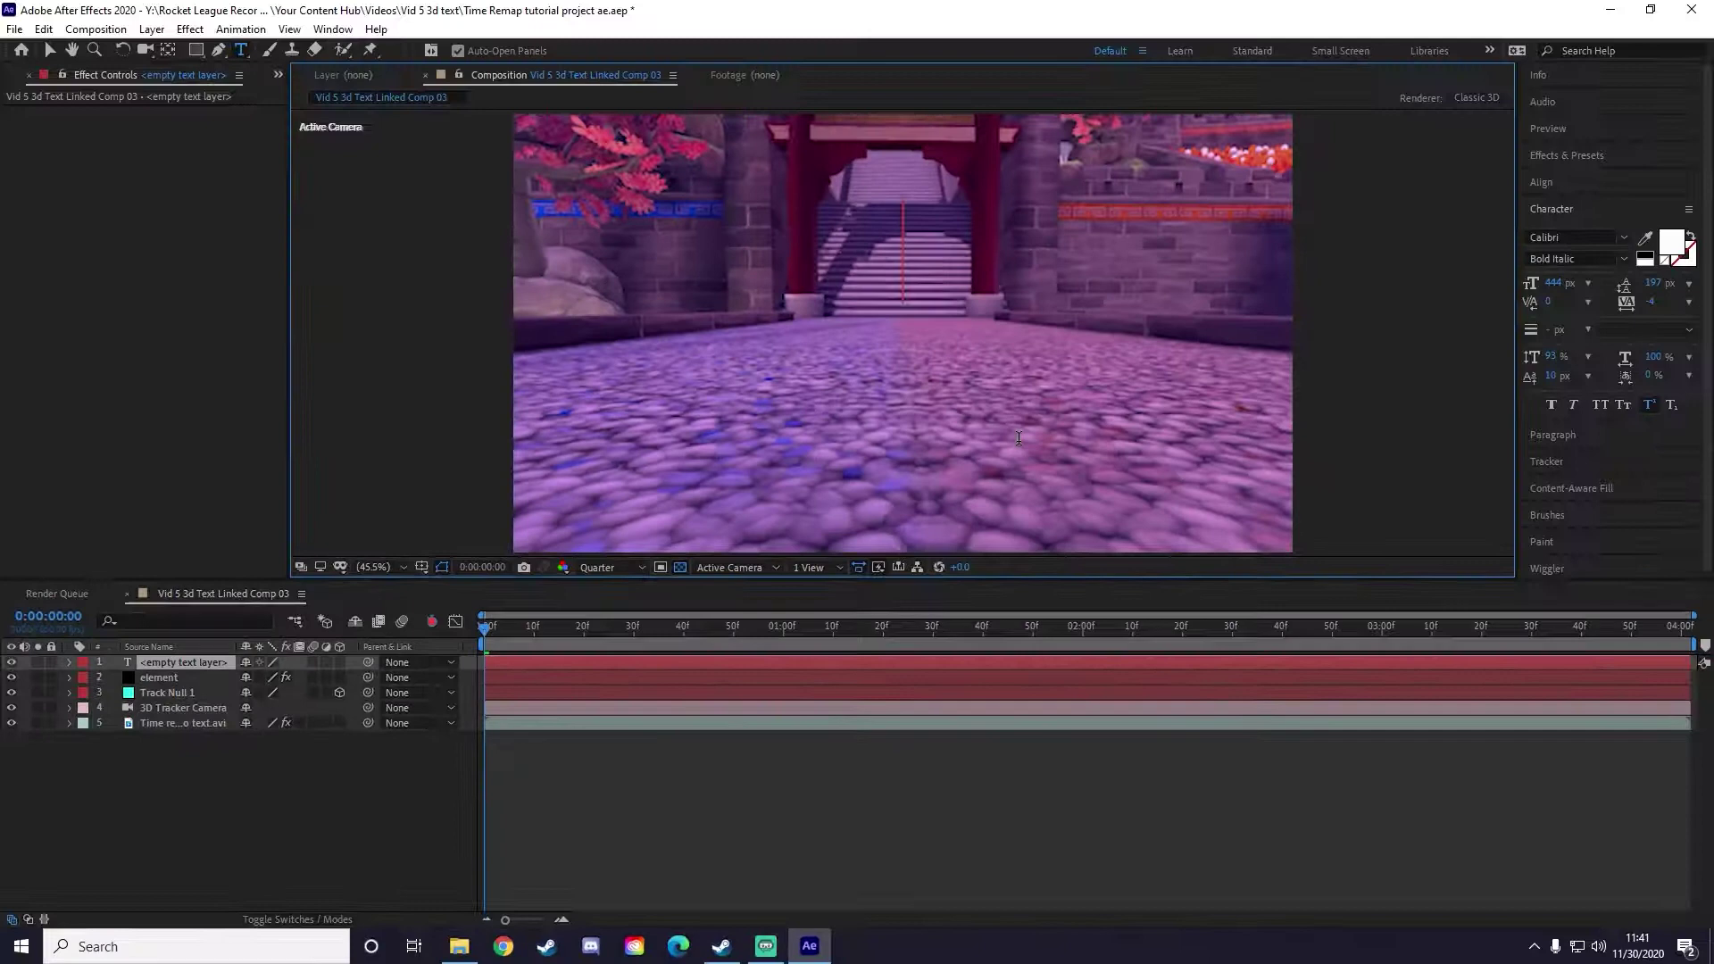
type("Tutorial")
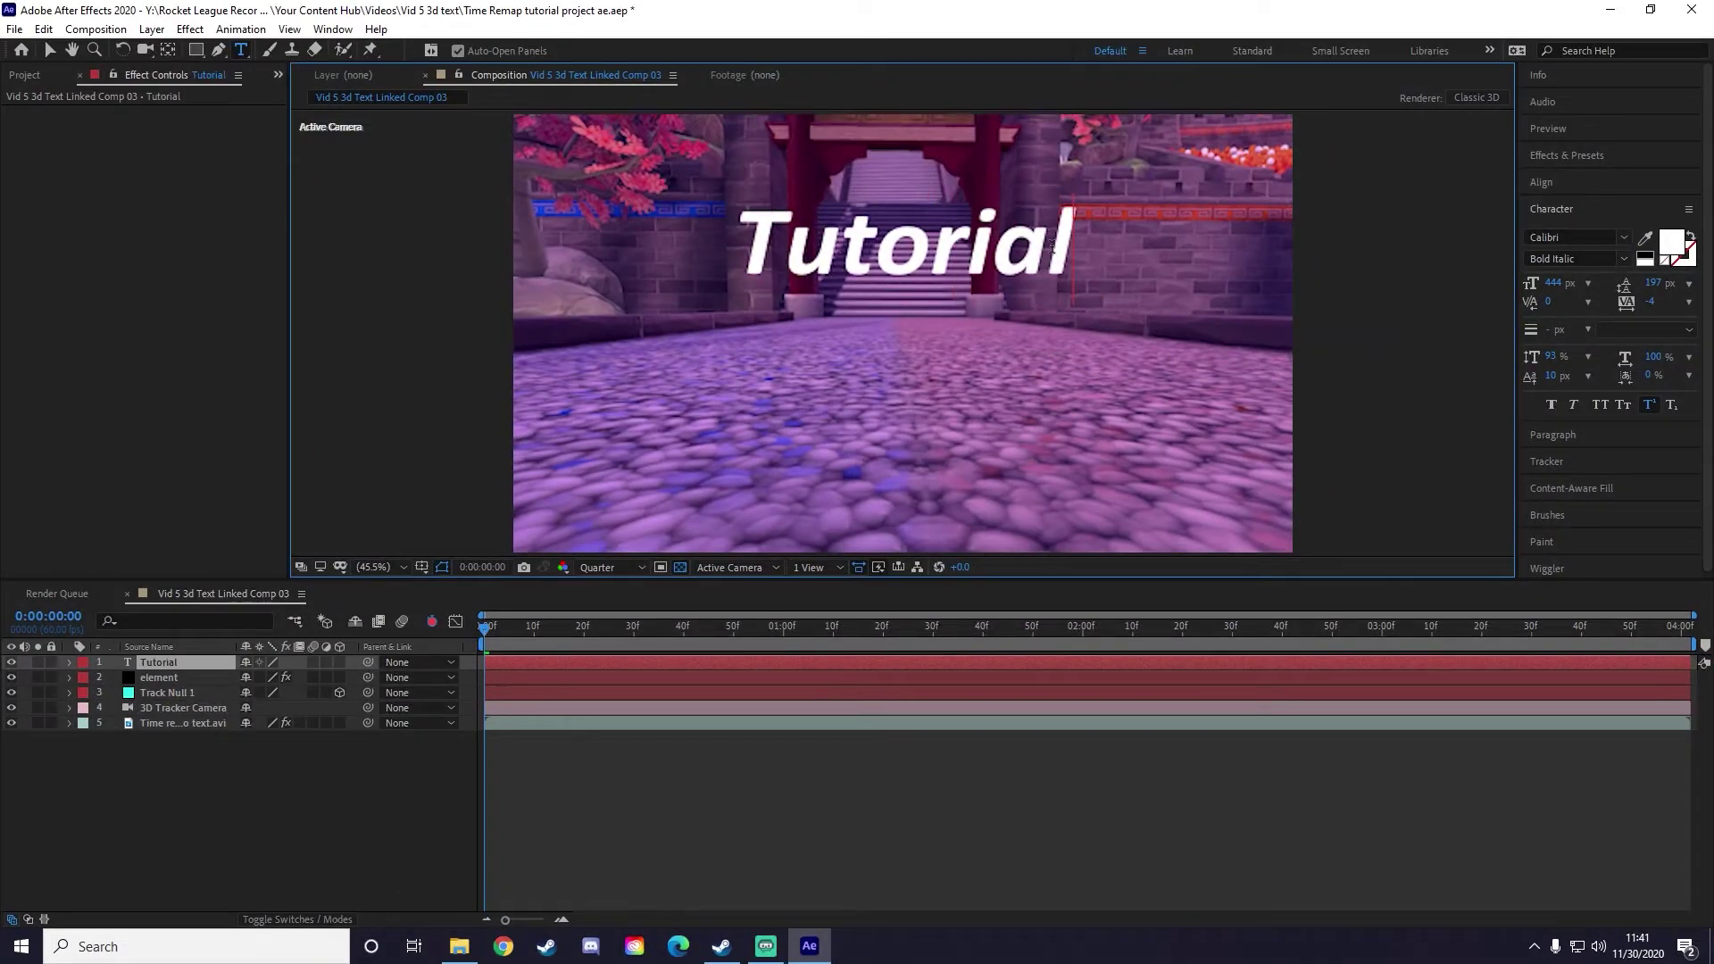
Step: Change the font of the Tutorial text to American Captain
double_click(1053, 245)
left_click(1625, 239)
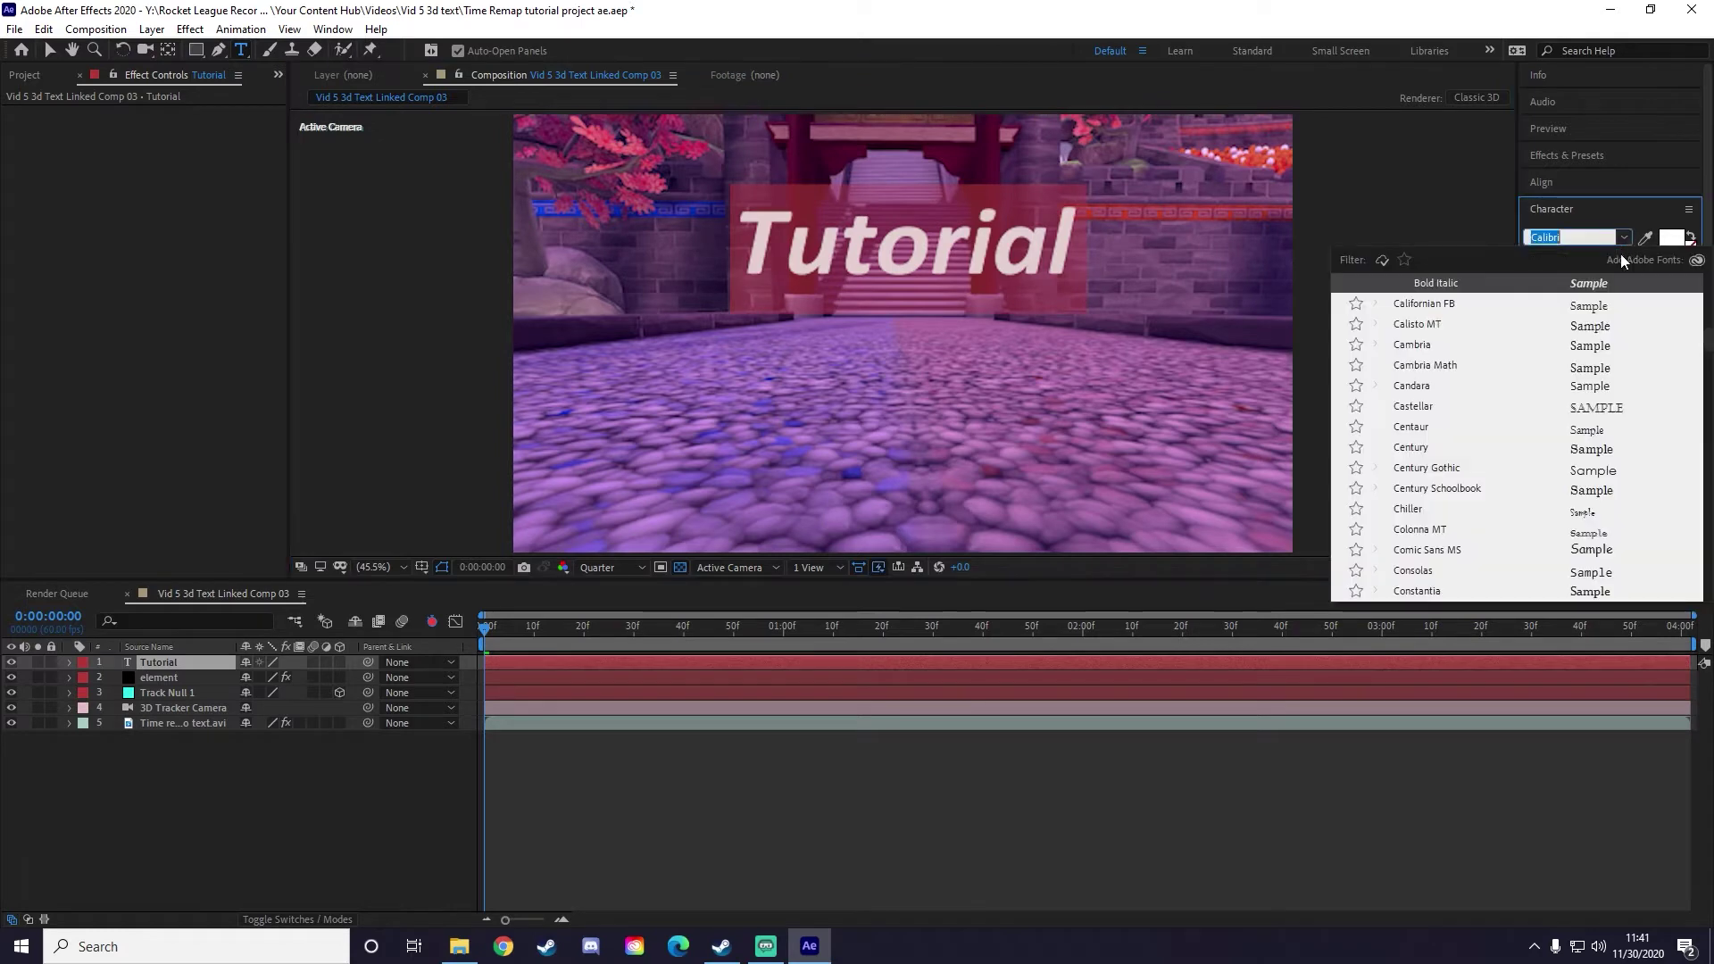
left_click_drag(1708, 353, 1708, 292)
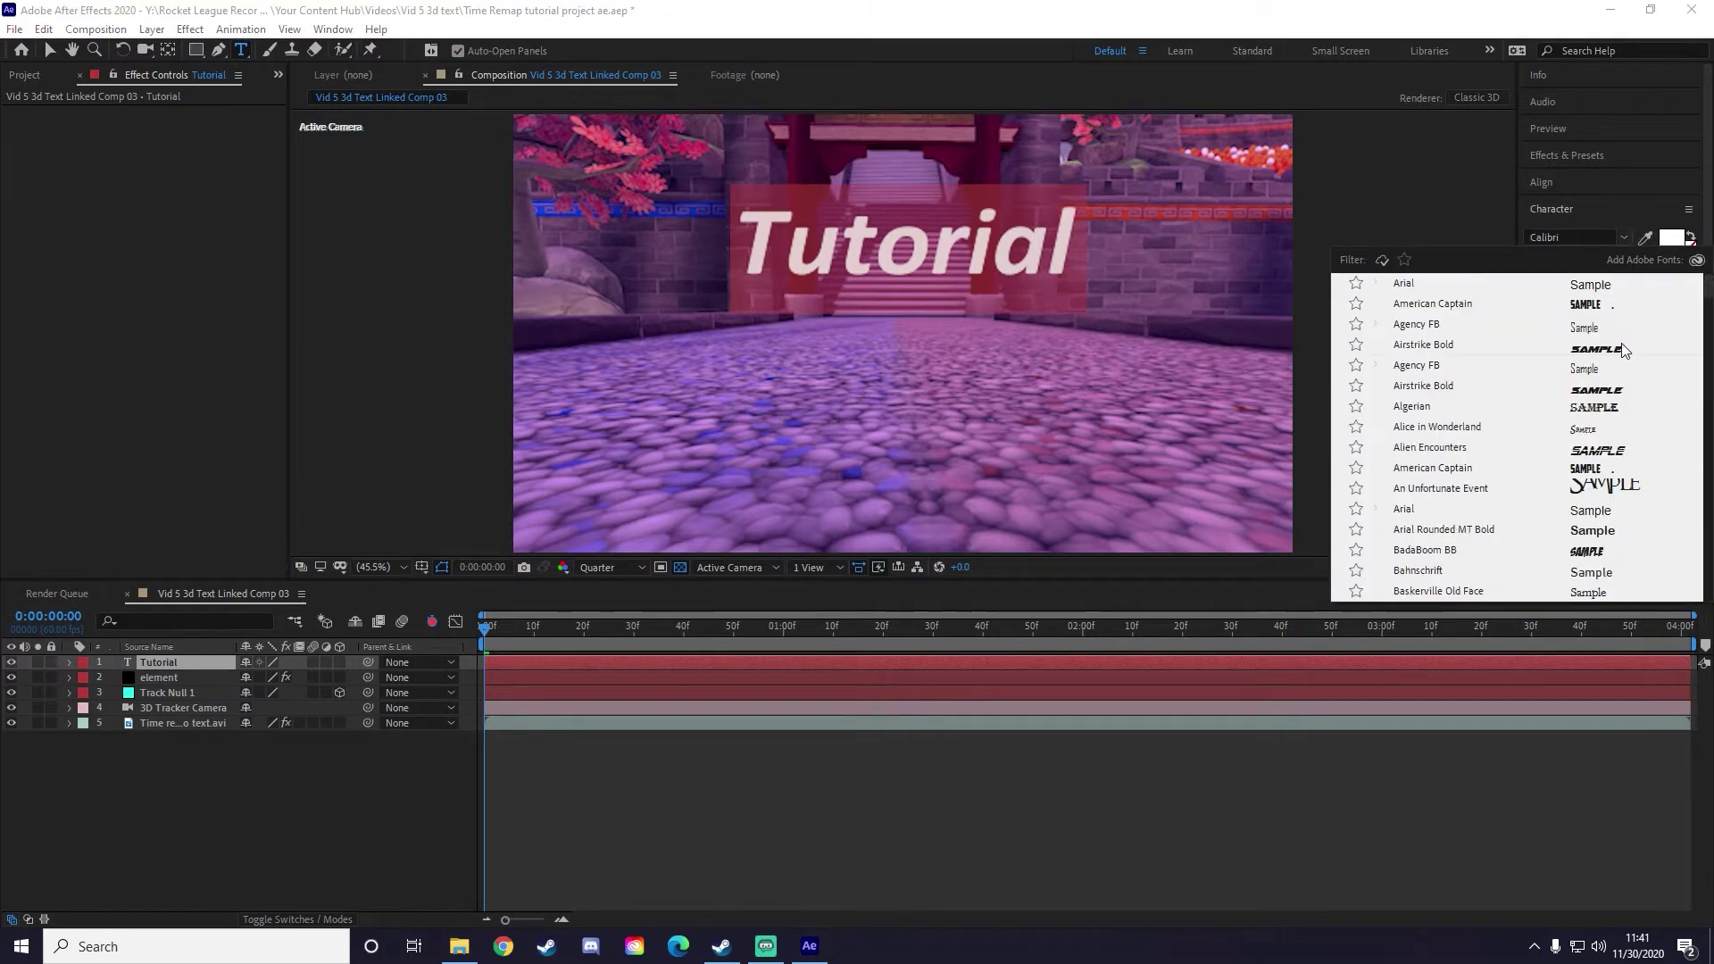
left_click(1611, 305)
left_click(308, 803)
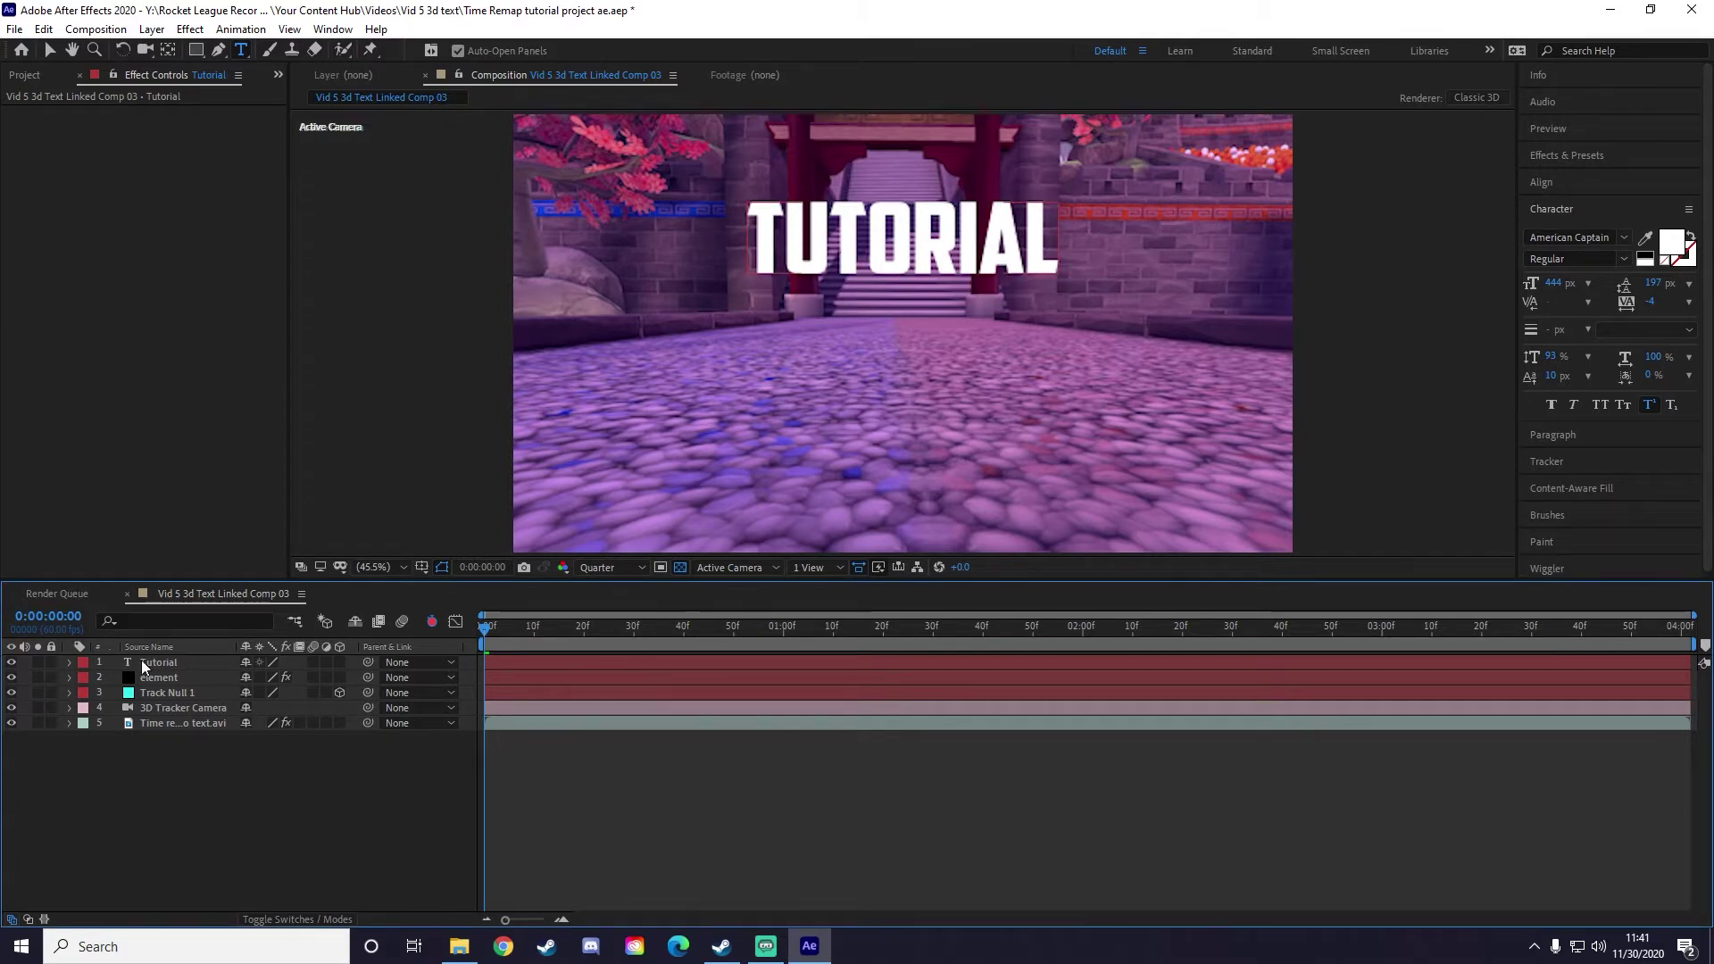
Step: Hide the Tutorial text layer and save the project
left_click(11, 663)
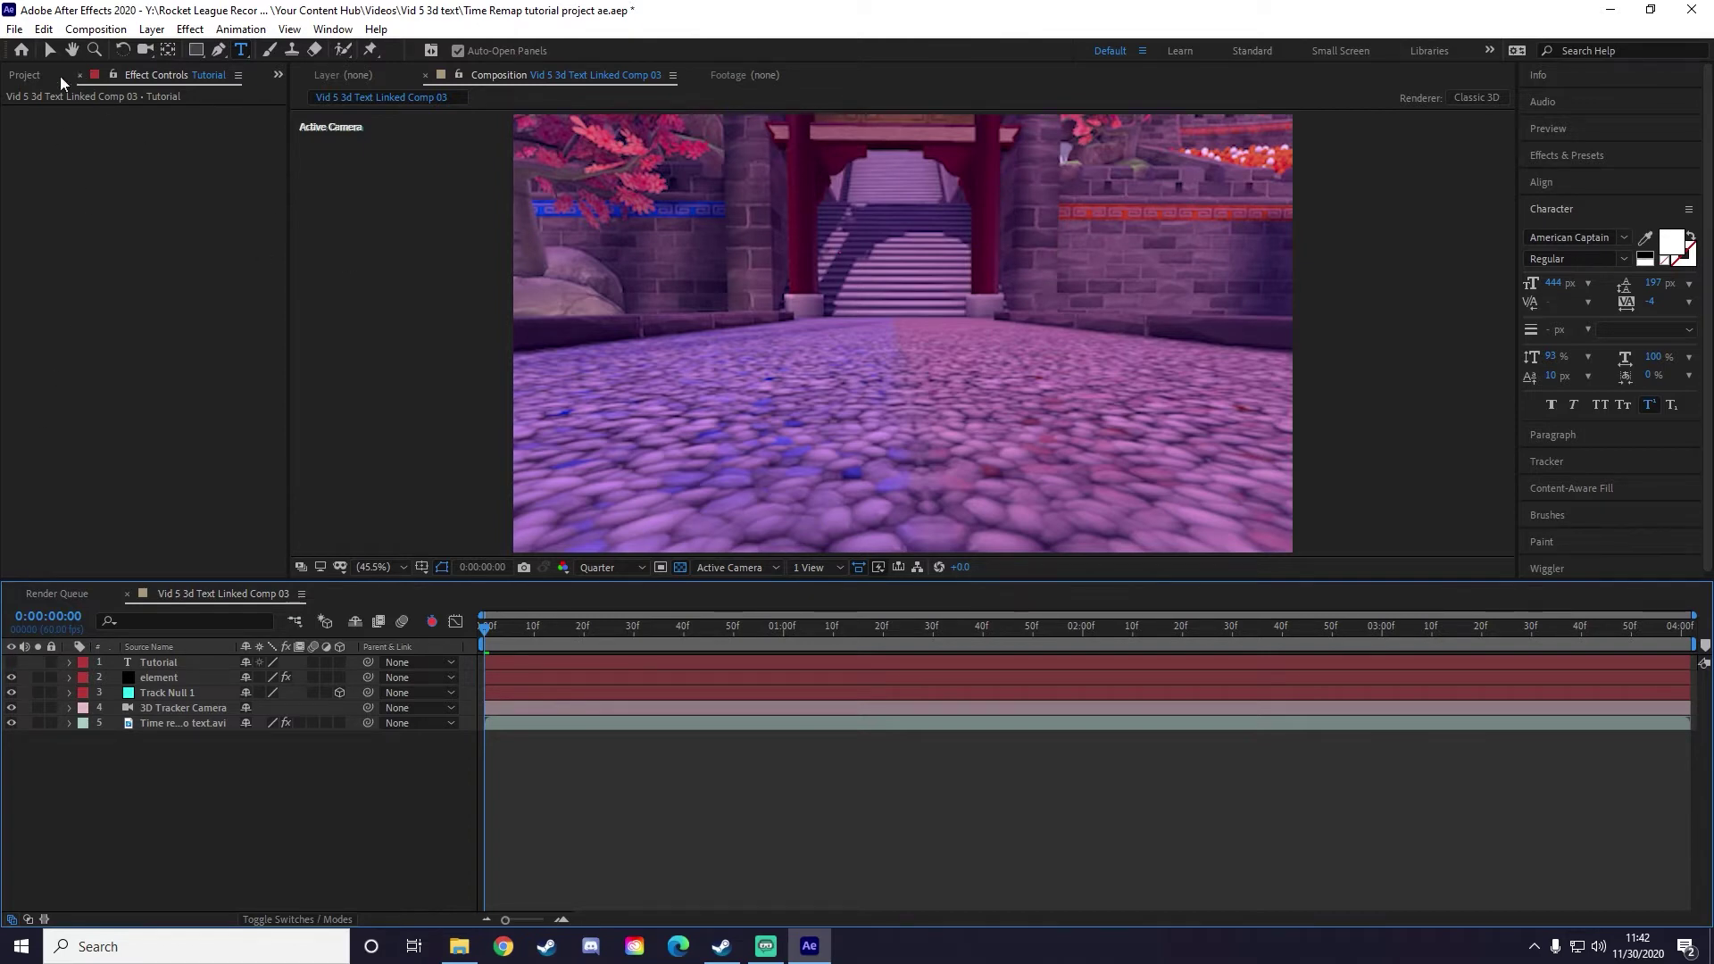
left_click(15, 28)
left_click(77, 192)
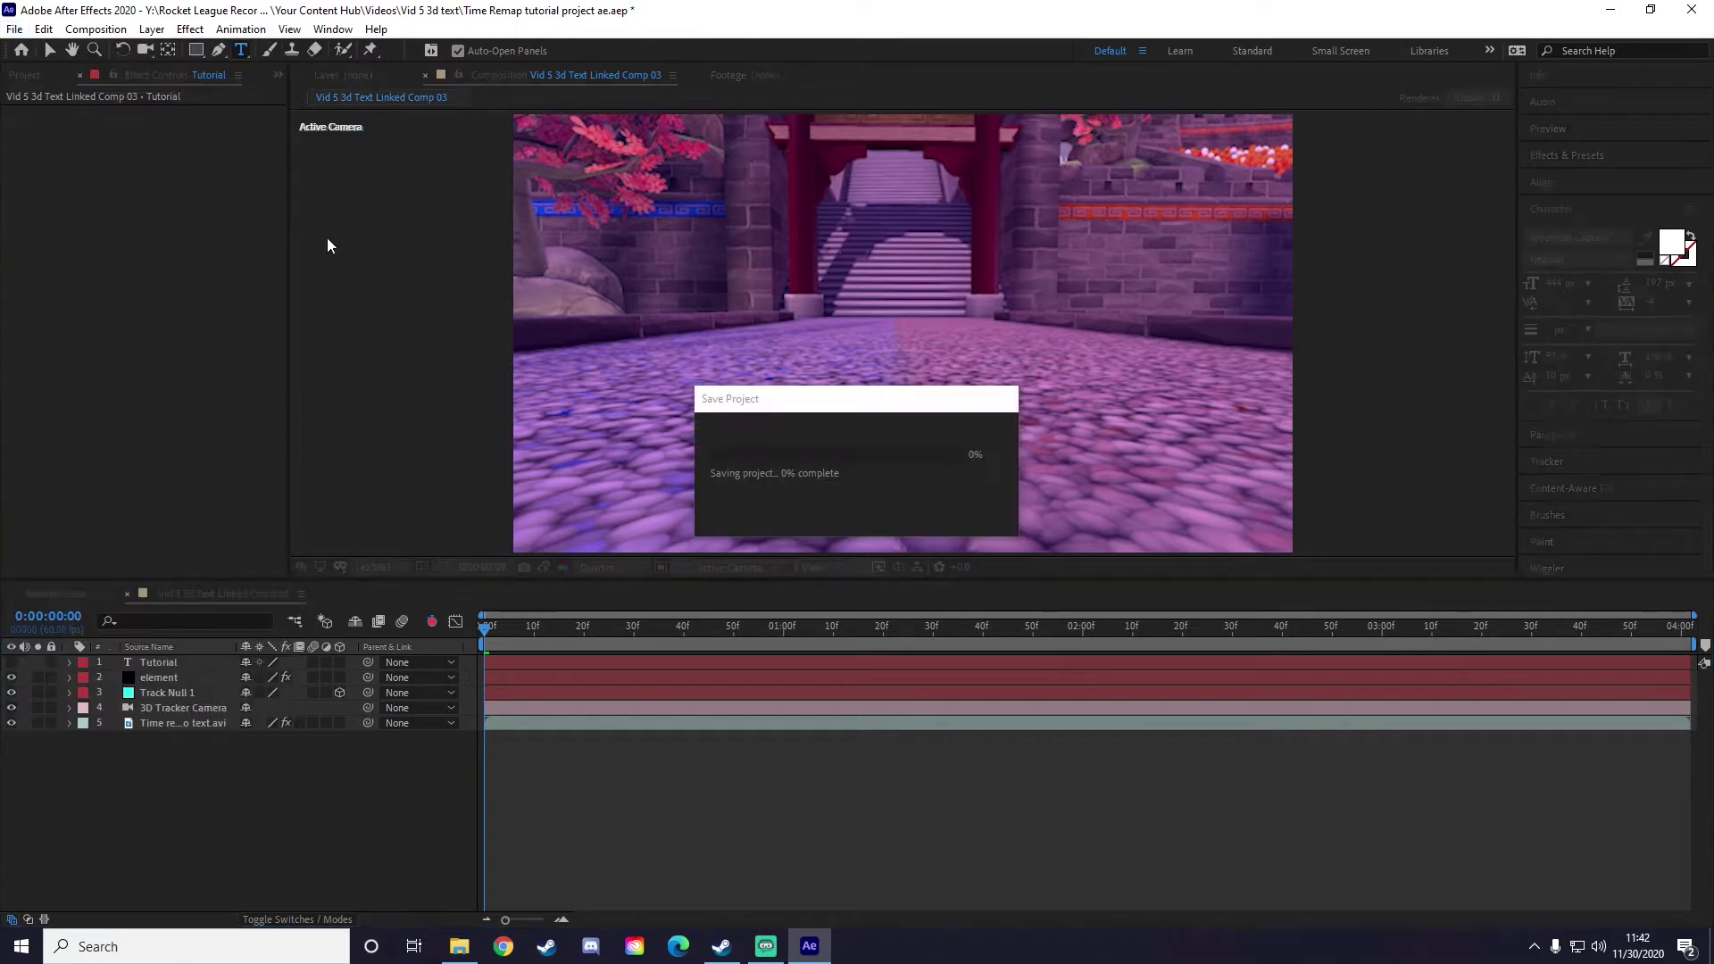
Step: In the element layer's Custom Text and Masks settings, set Path Layer 1 to the Tutorial layer
left_click(168, 677)
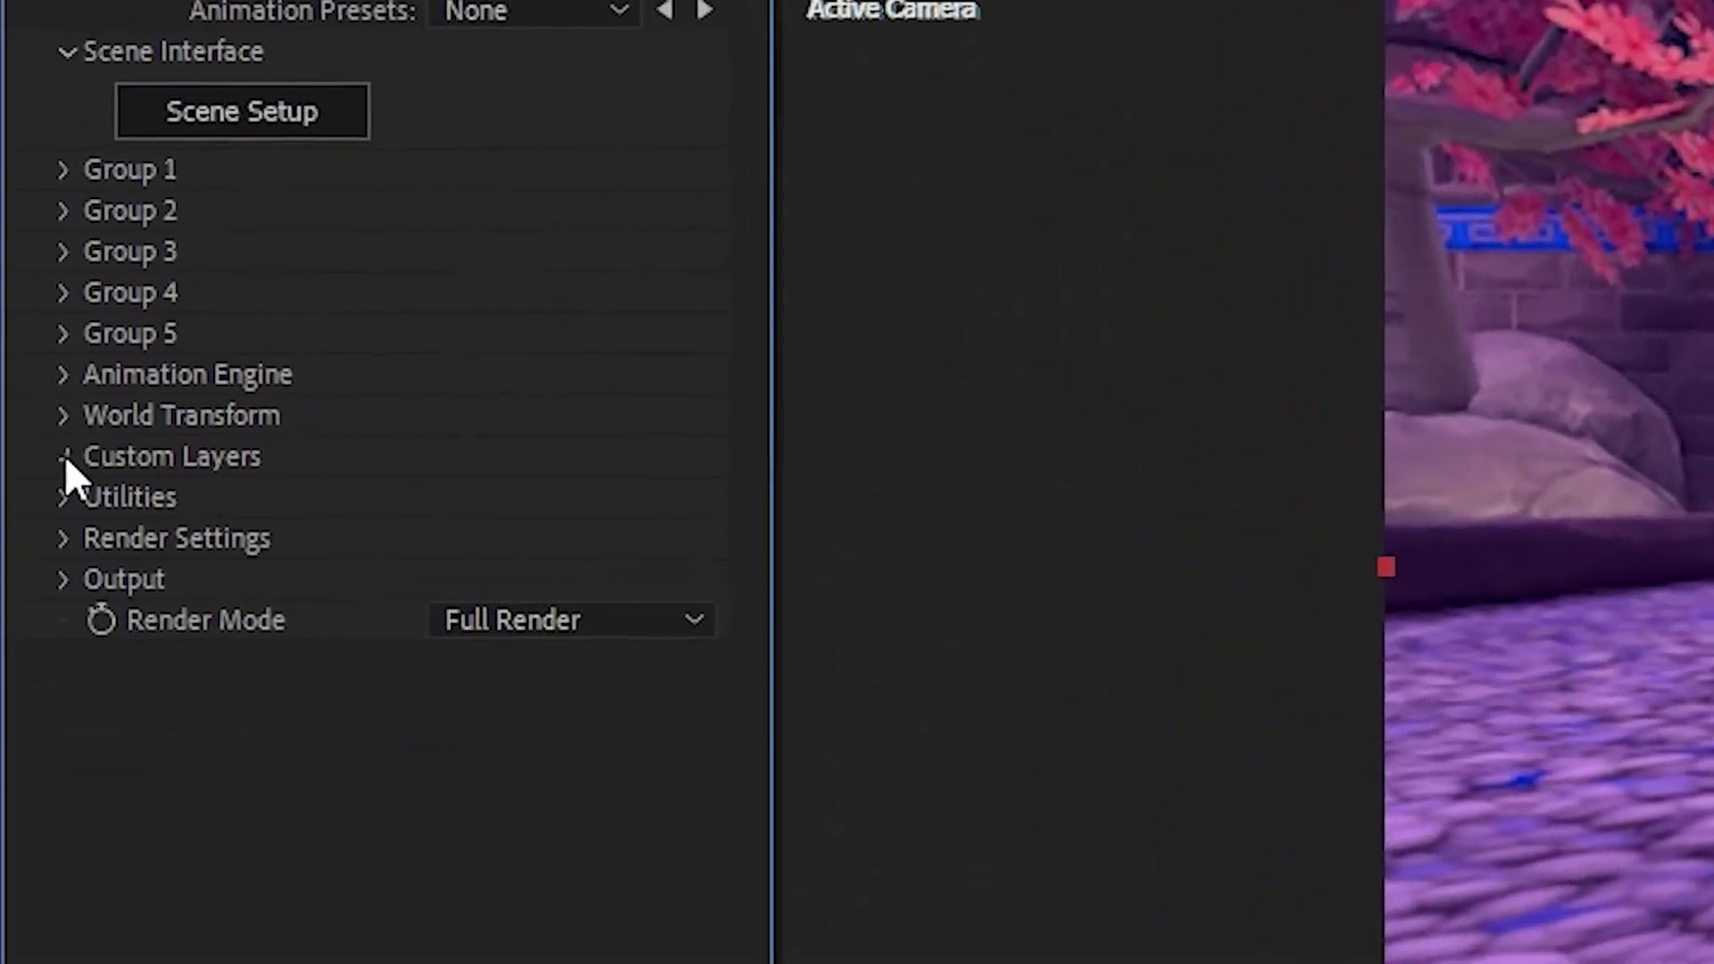
left_click(66, 457)
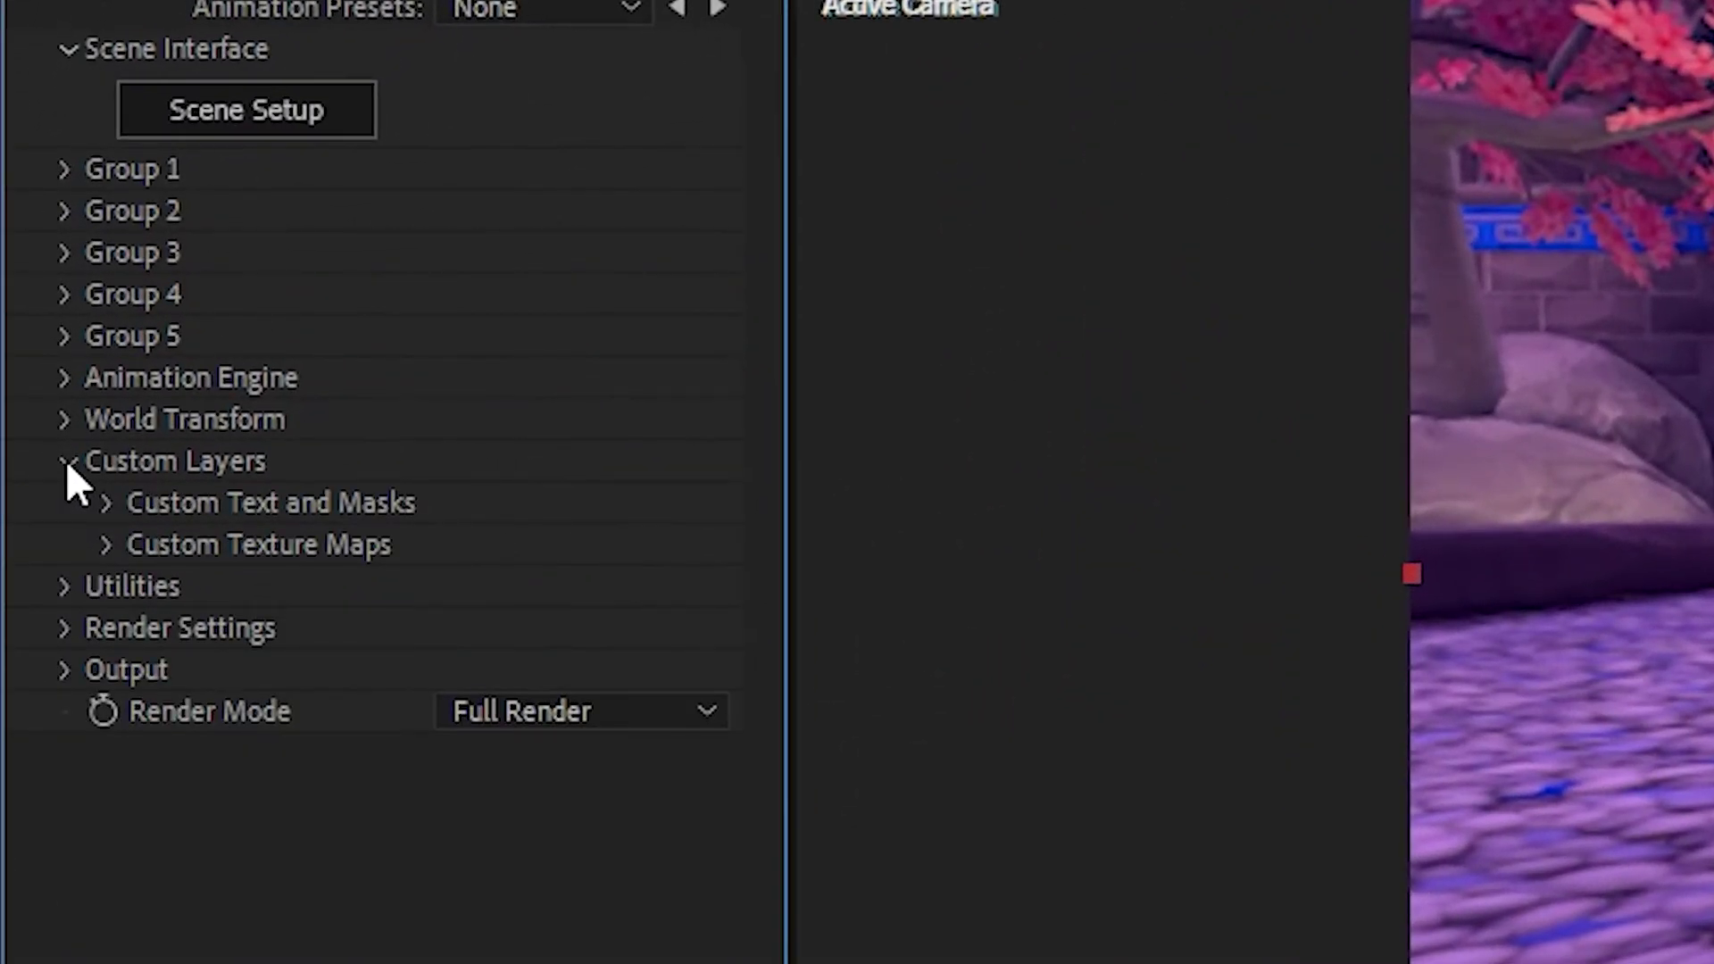
left_click(107, 504)
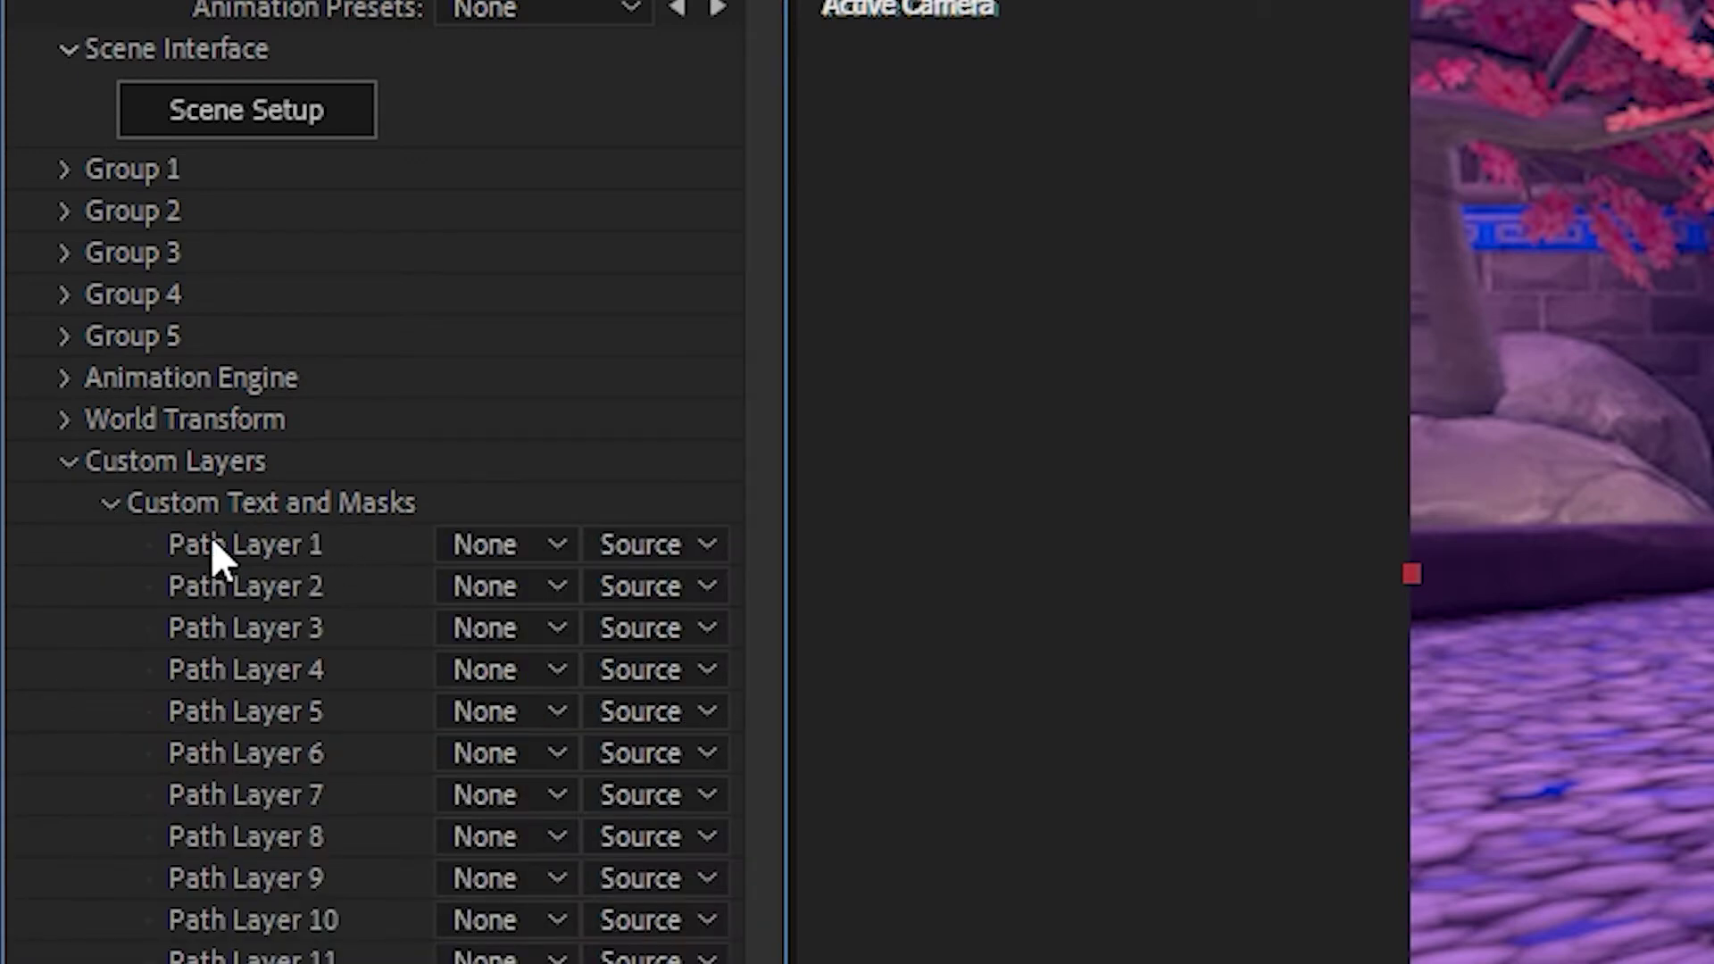
left_click(506, 549)
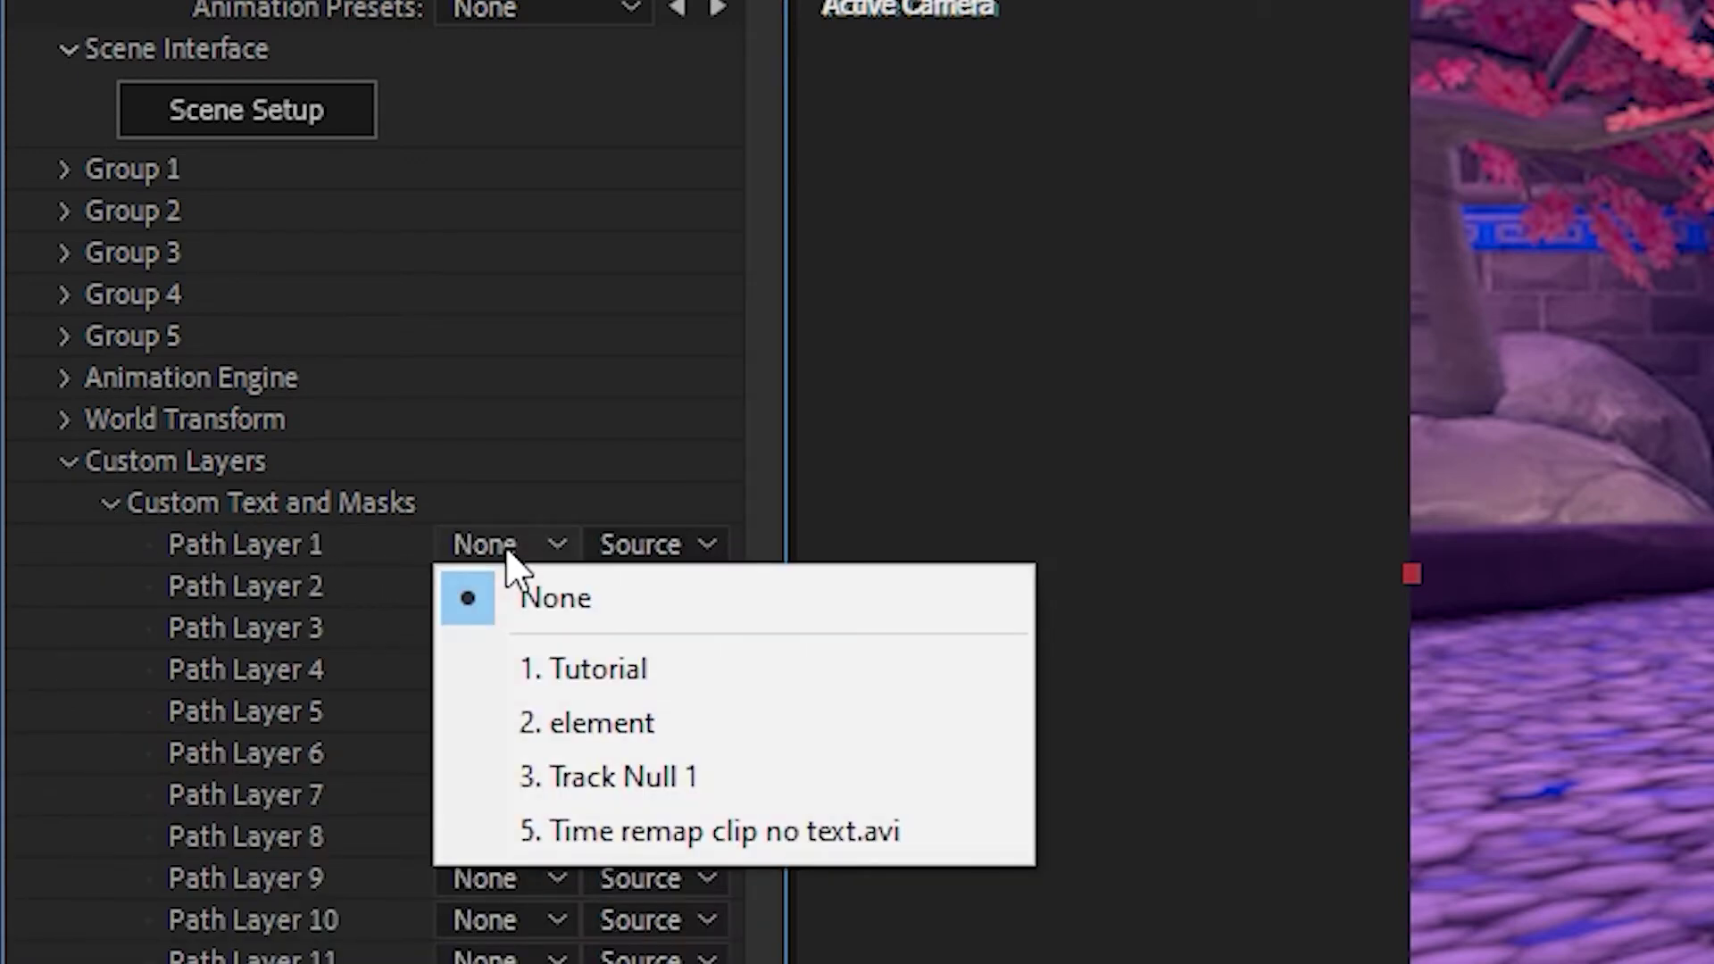
left_click(682, 671)
left_click(106, 504)
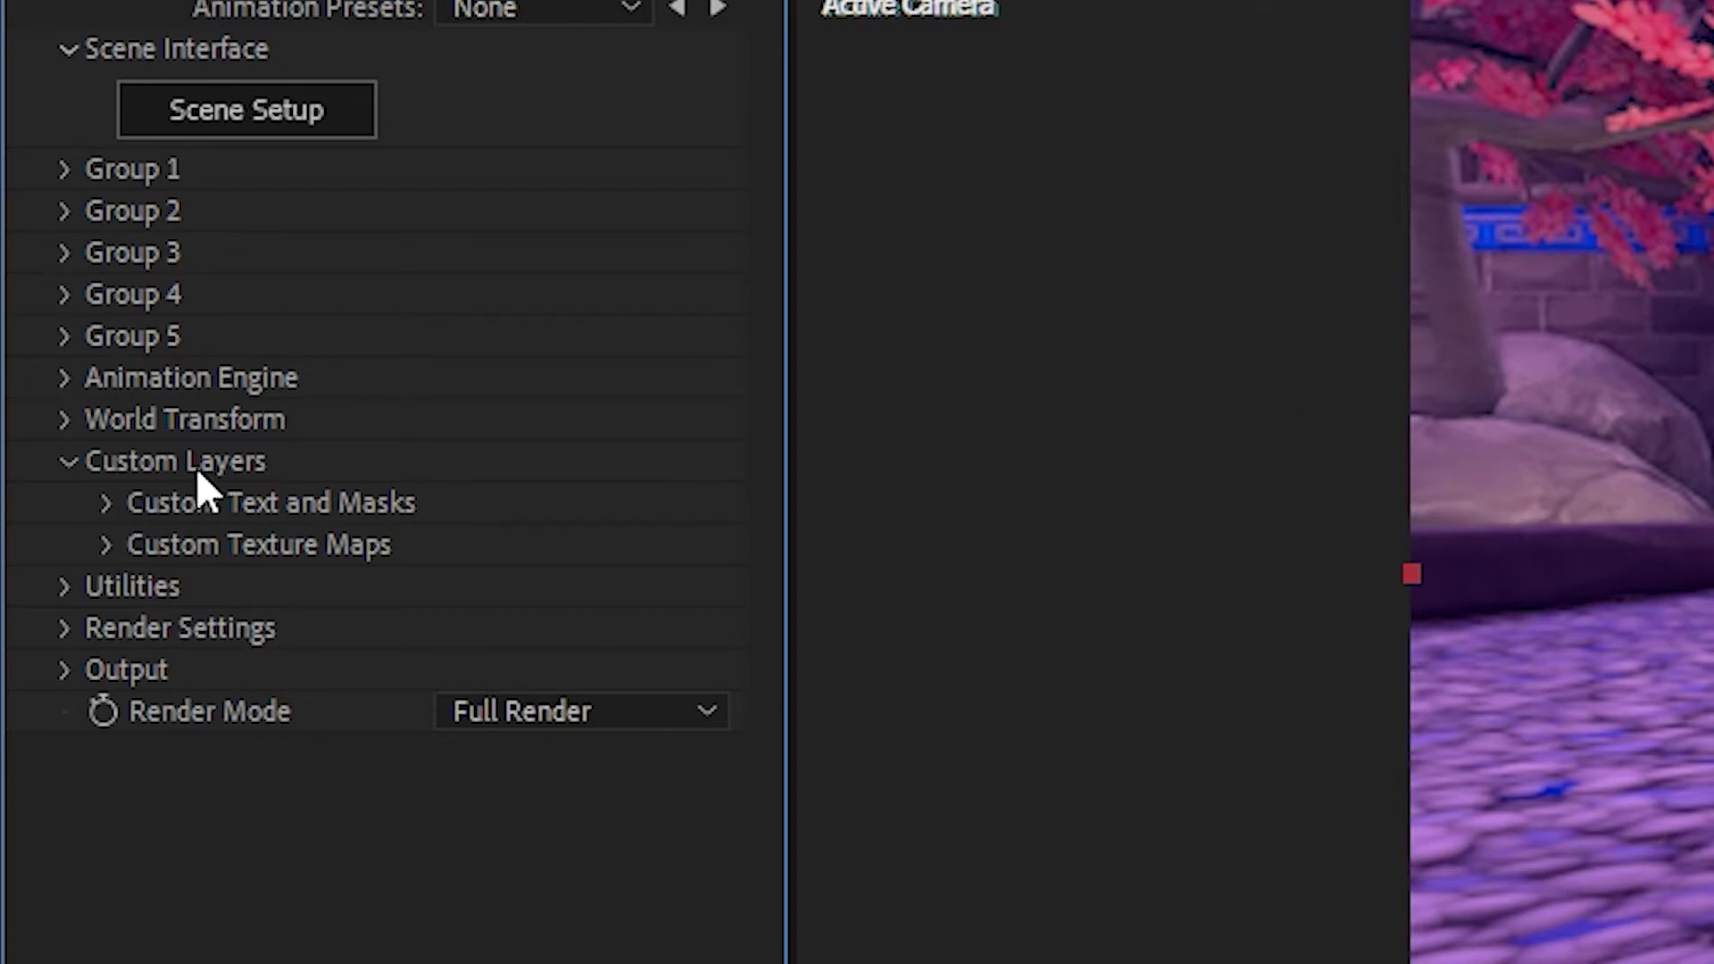
Step: In the element layer's Custom Texture Maps, set Layer 1 to Time remap clip no text.avi and save the project
left_click(105, 544)
scroll(107, 553, "down", 3)
left_click(507, 384)
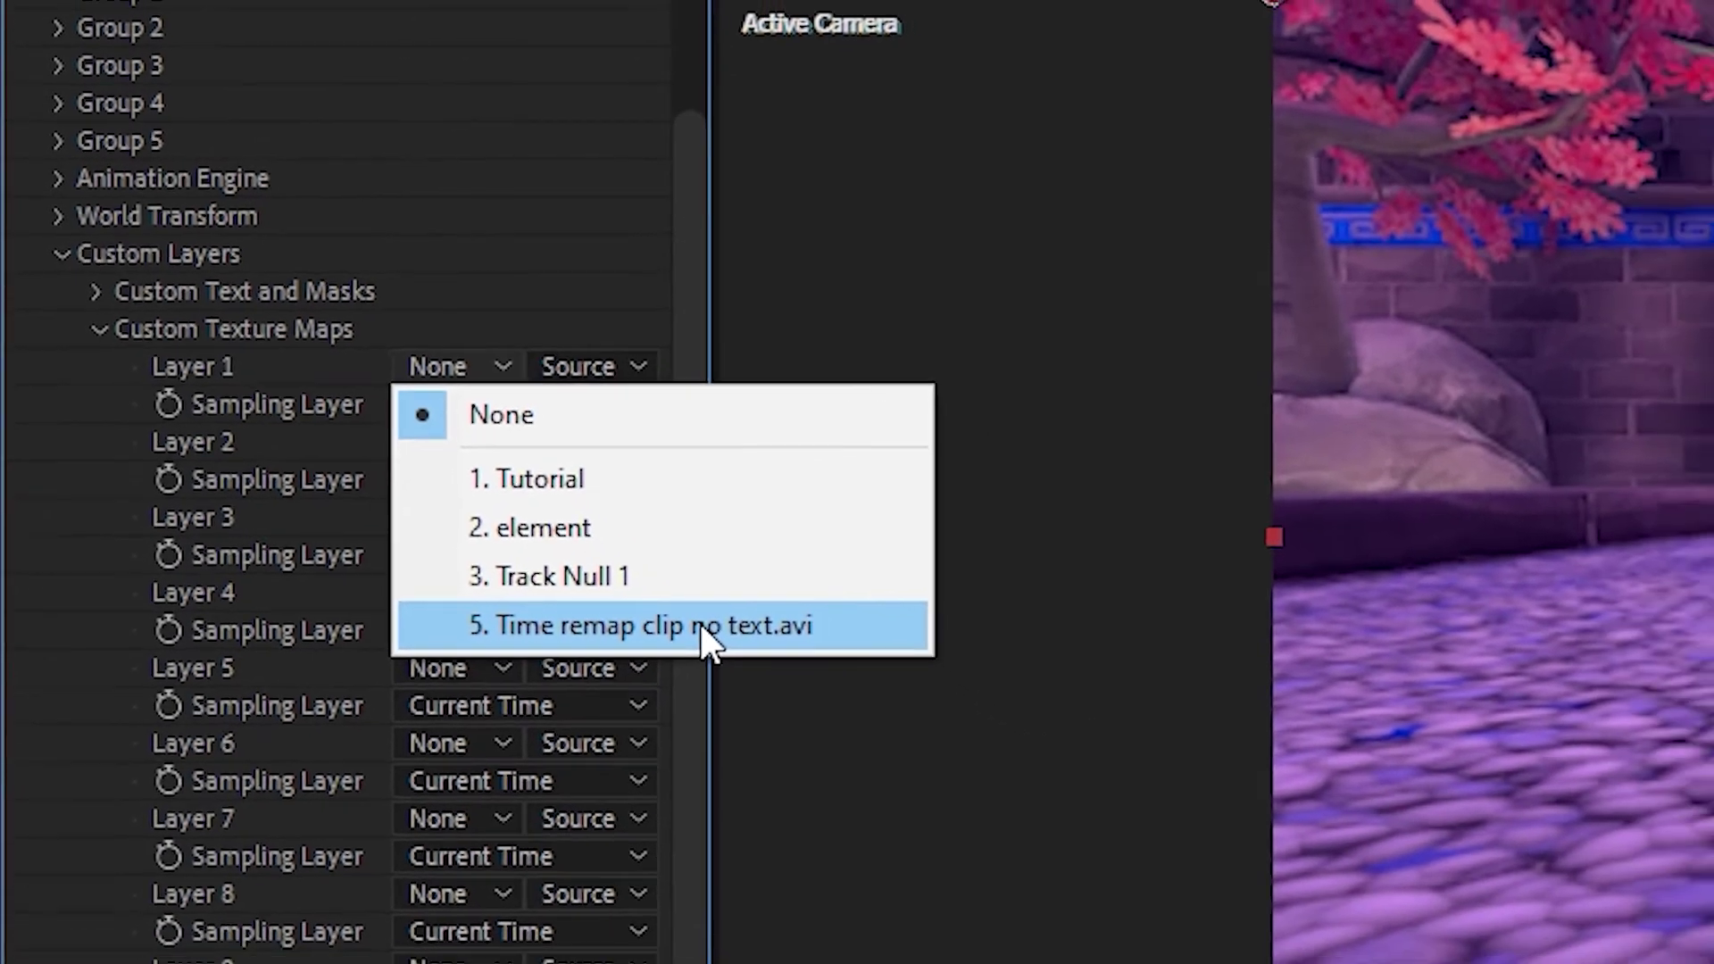
left_click(700, 624)
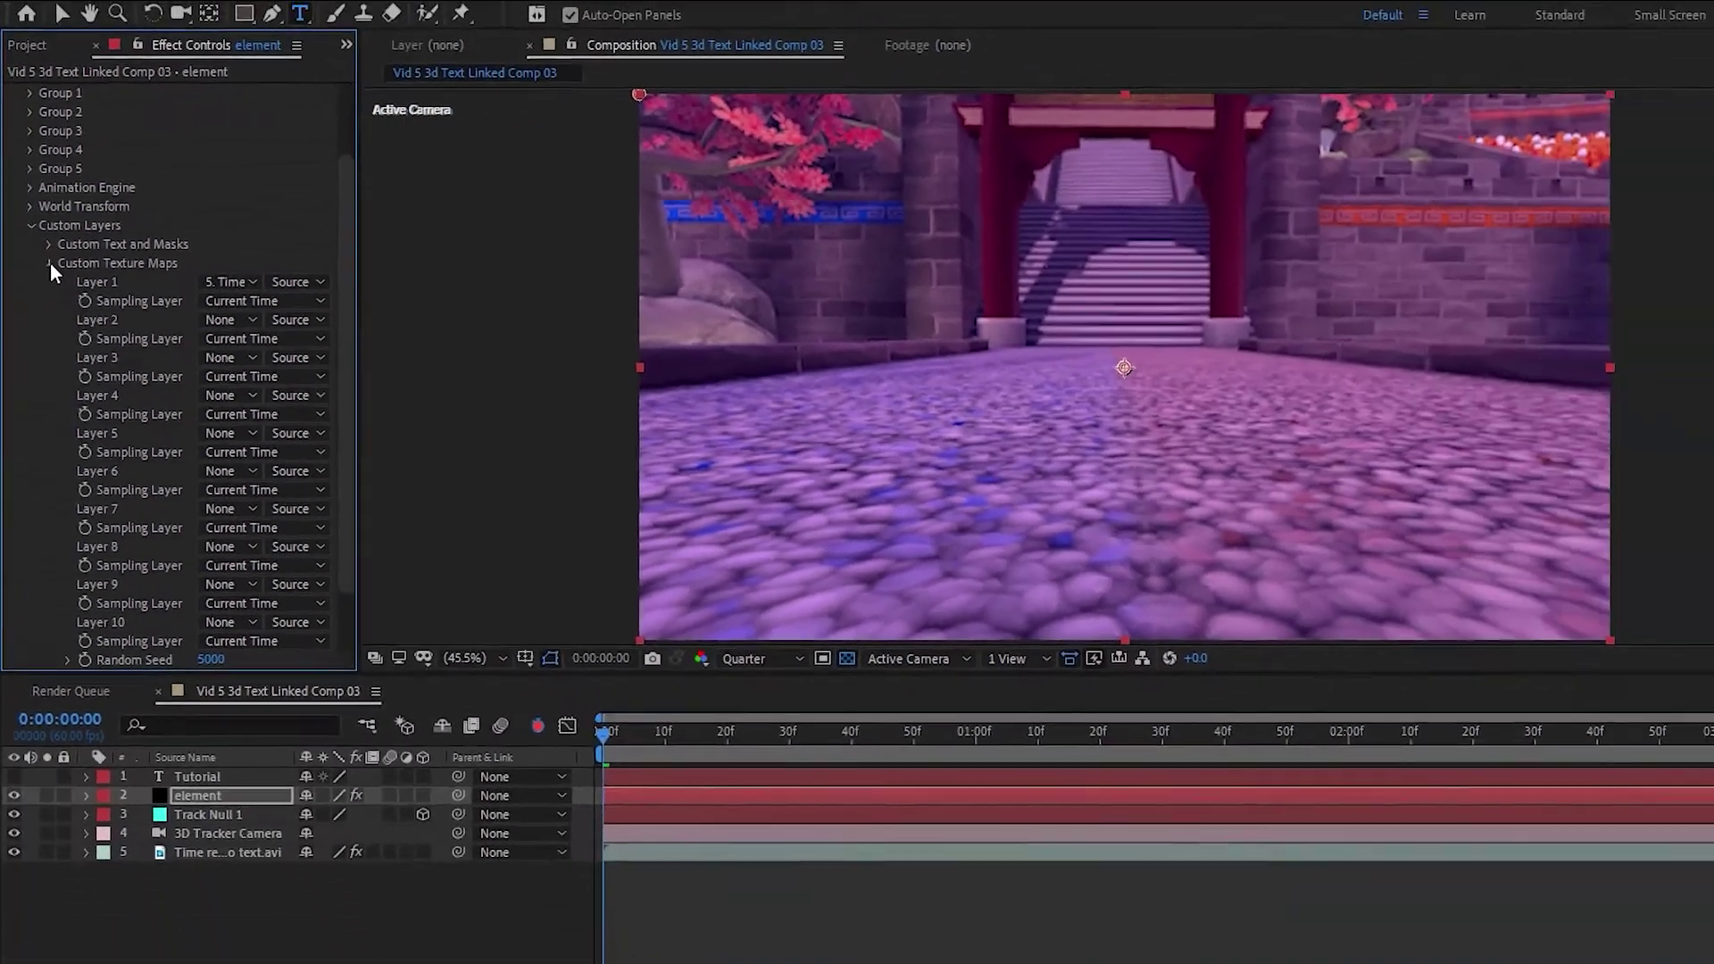
left_click(99, 329)
left_click(14, 26)
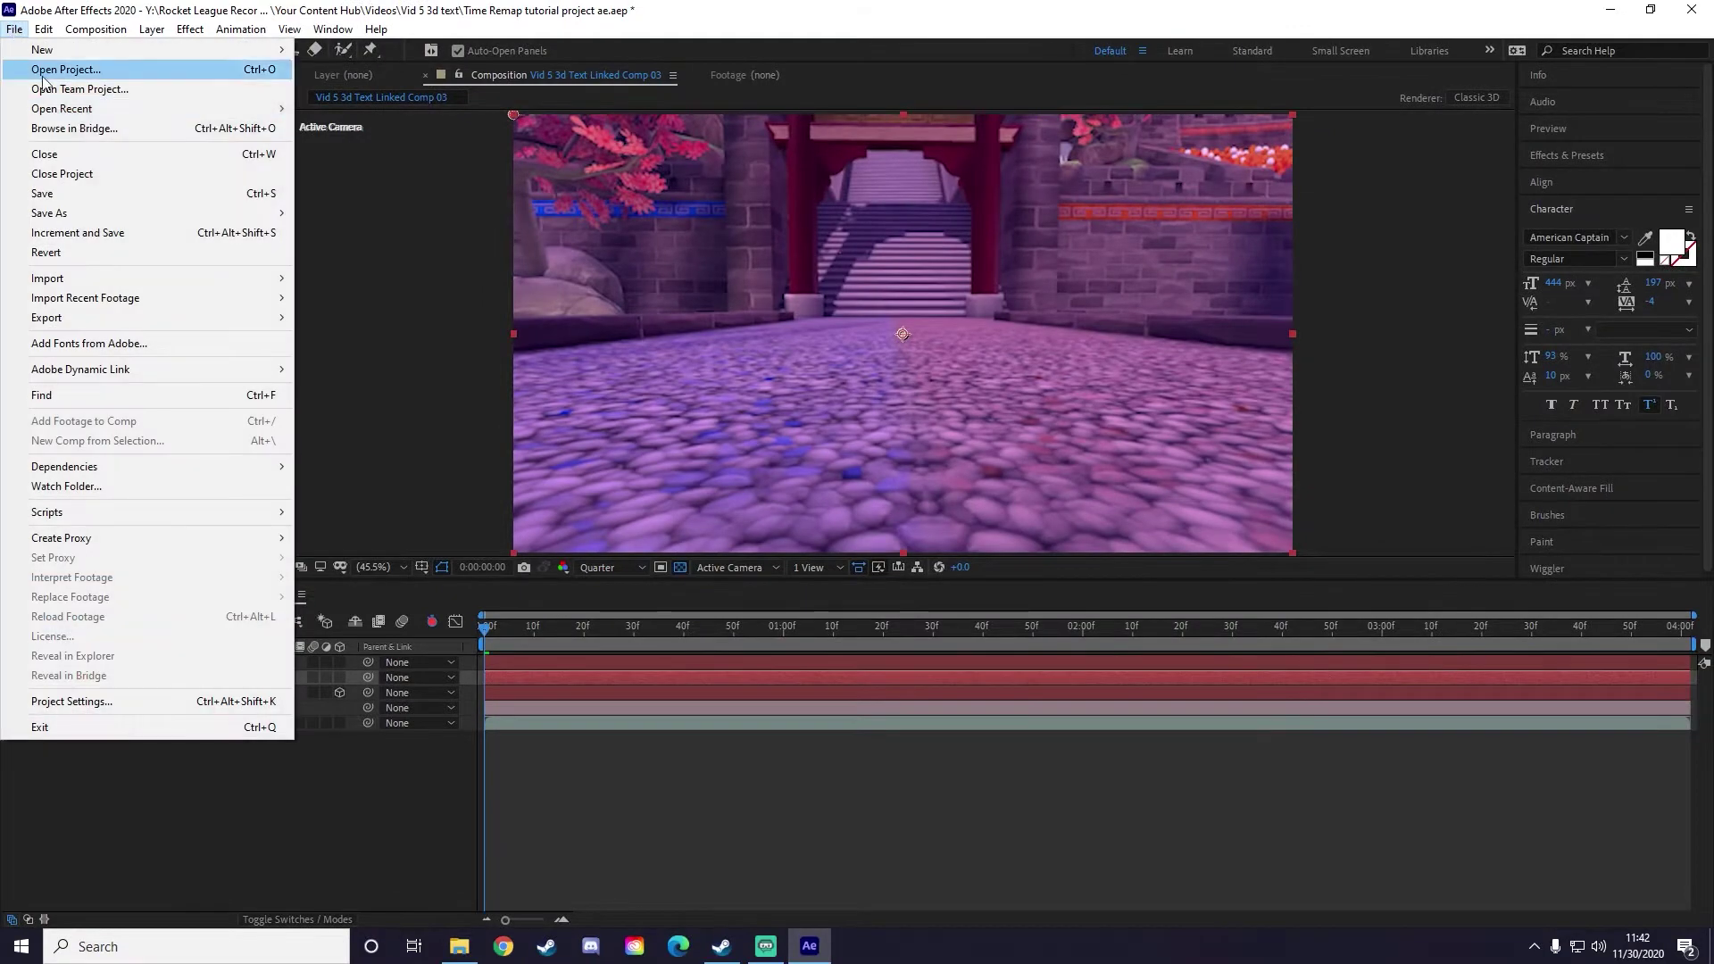
left_click(101, 193)
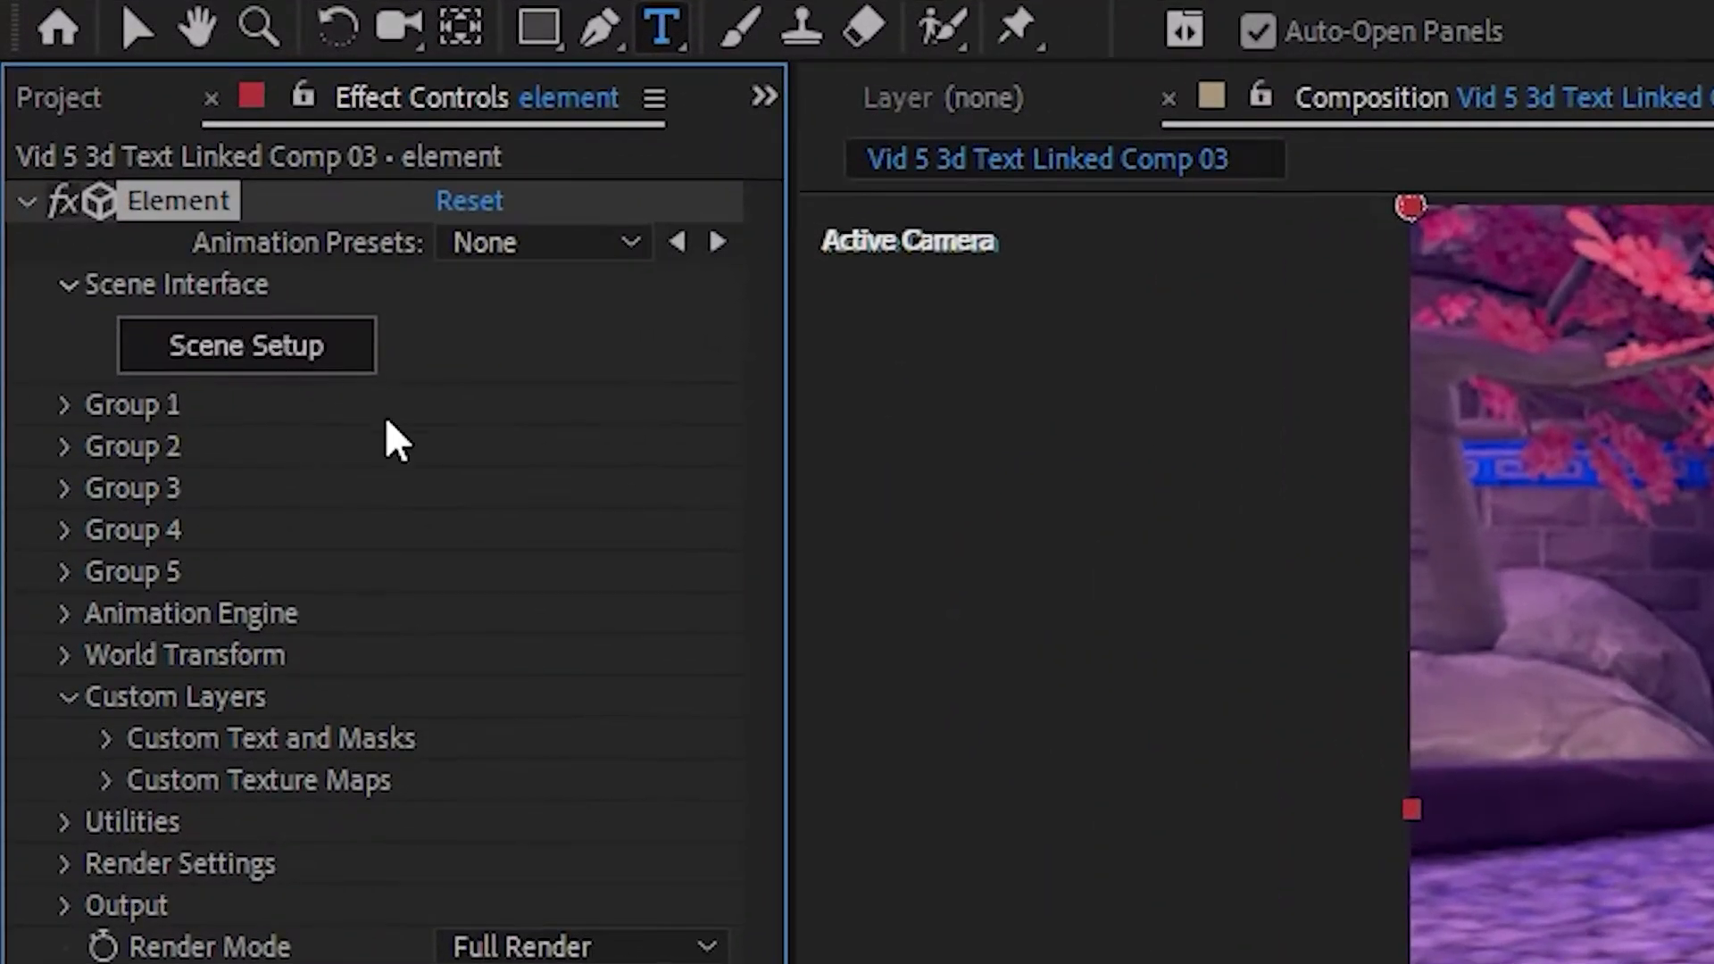
Step: Open the Element Scene Setup, enlarge the preview area, and extrude the Tutorial text into a 3D model
left_click(261, 355)
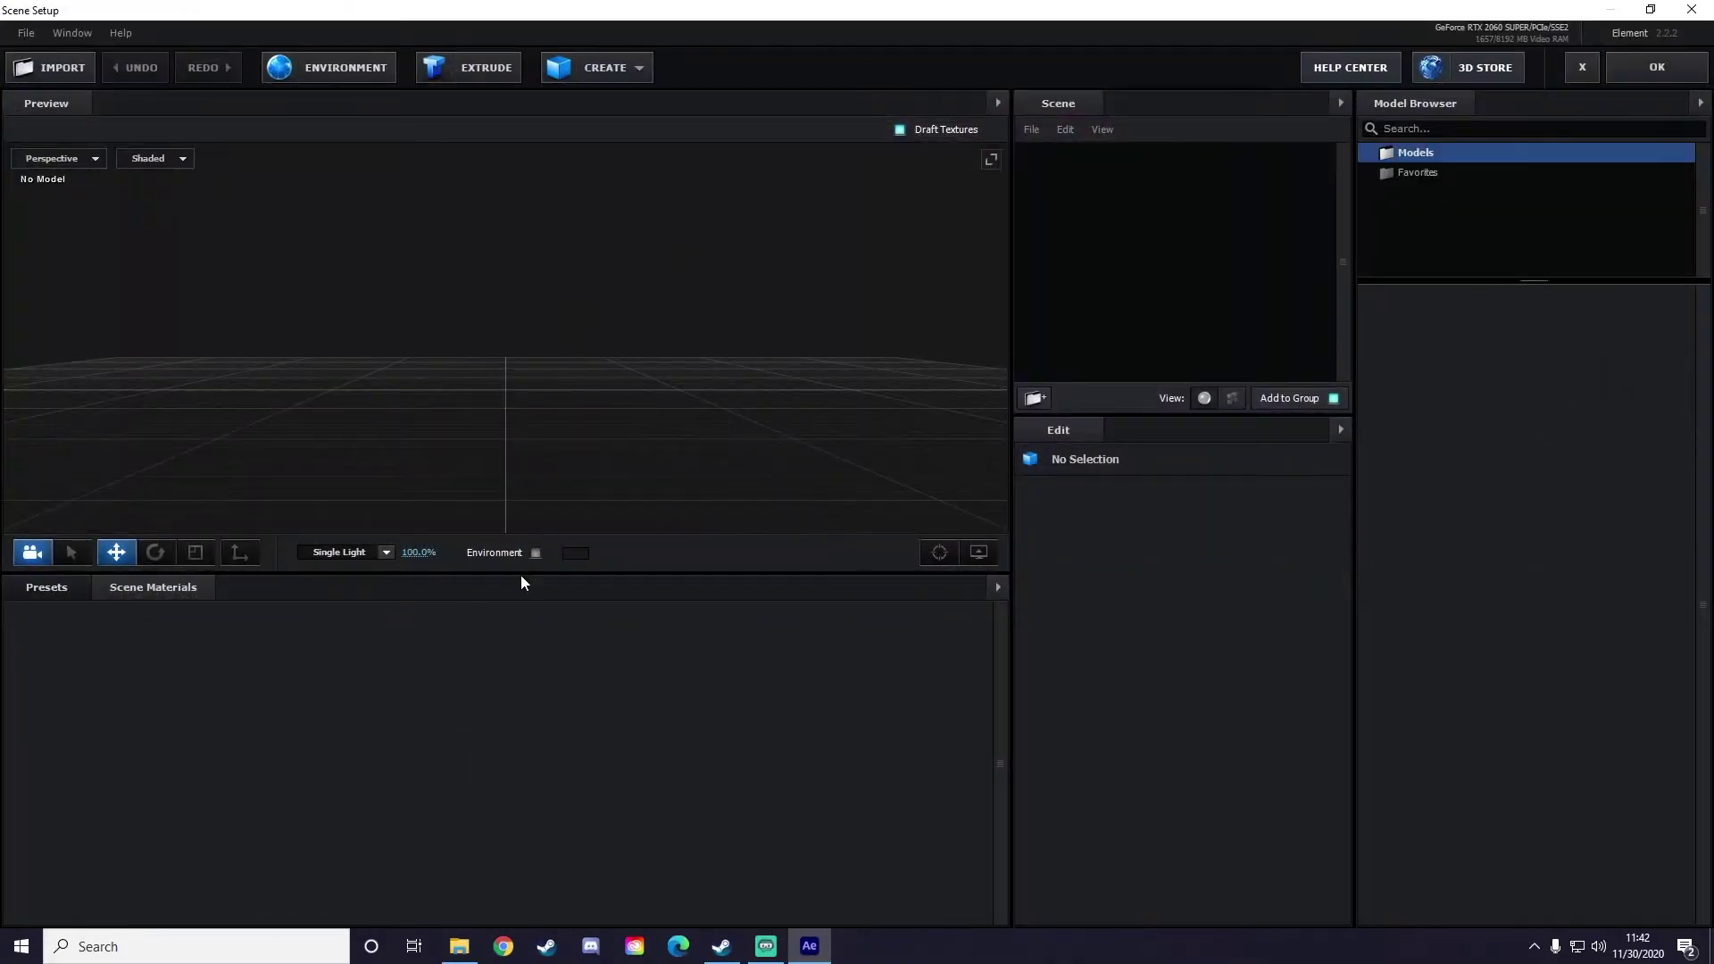
left_click_drag(522, 577, 528, 646)
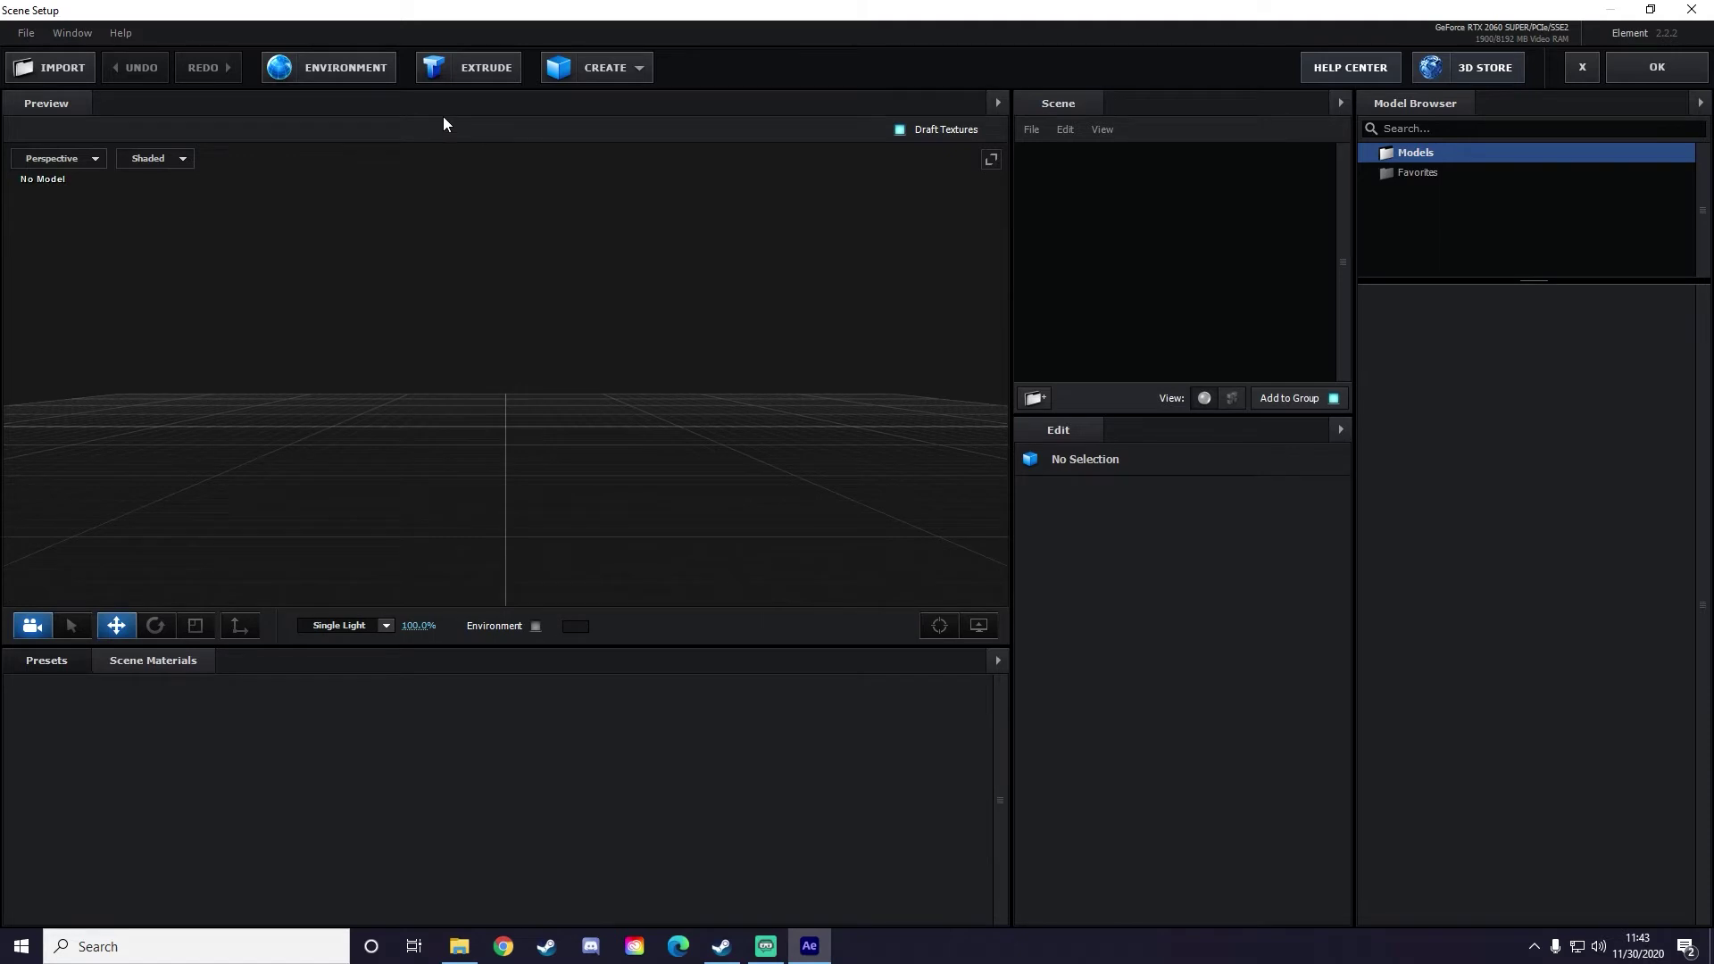
left_click(479, 73)
mouse_move(711, 275)
left_mouse_down()
mouse_move(584, 345)
mouse_move(645, 278)
mouse_move(827, 306)
mouse_move(769, 283)
mouse_move(635, 286)
mouse_move(578, 334)
mouse_move(625, 282)
mouse_move(725, 306)
mouse_move(713, 271)
mouse_move(718, 286)
left_mouse_up()
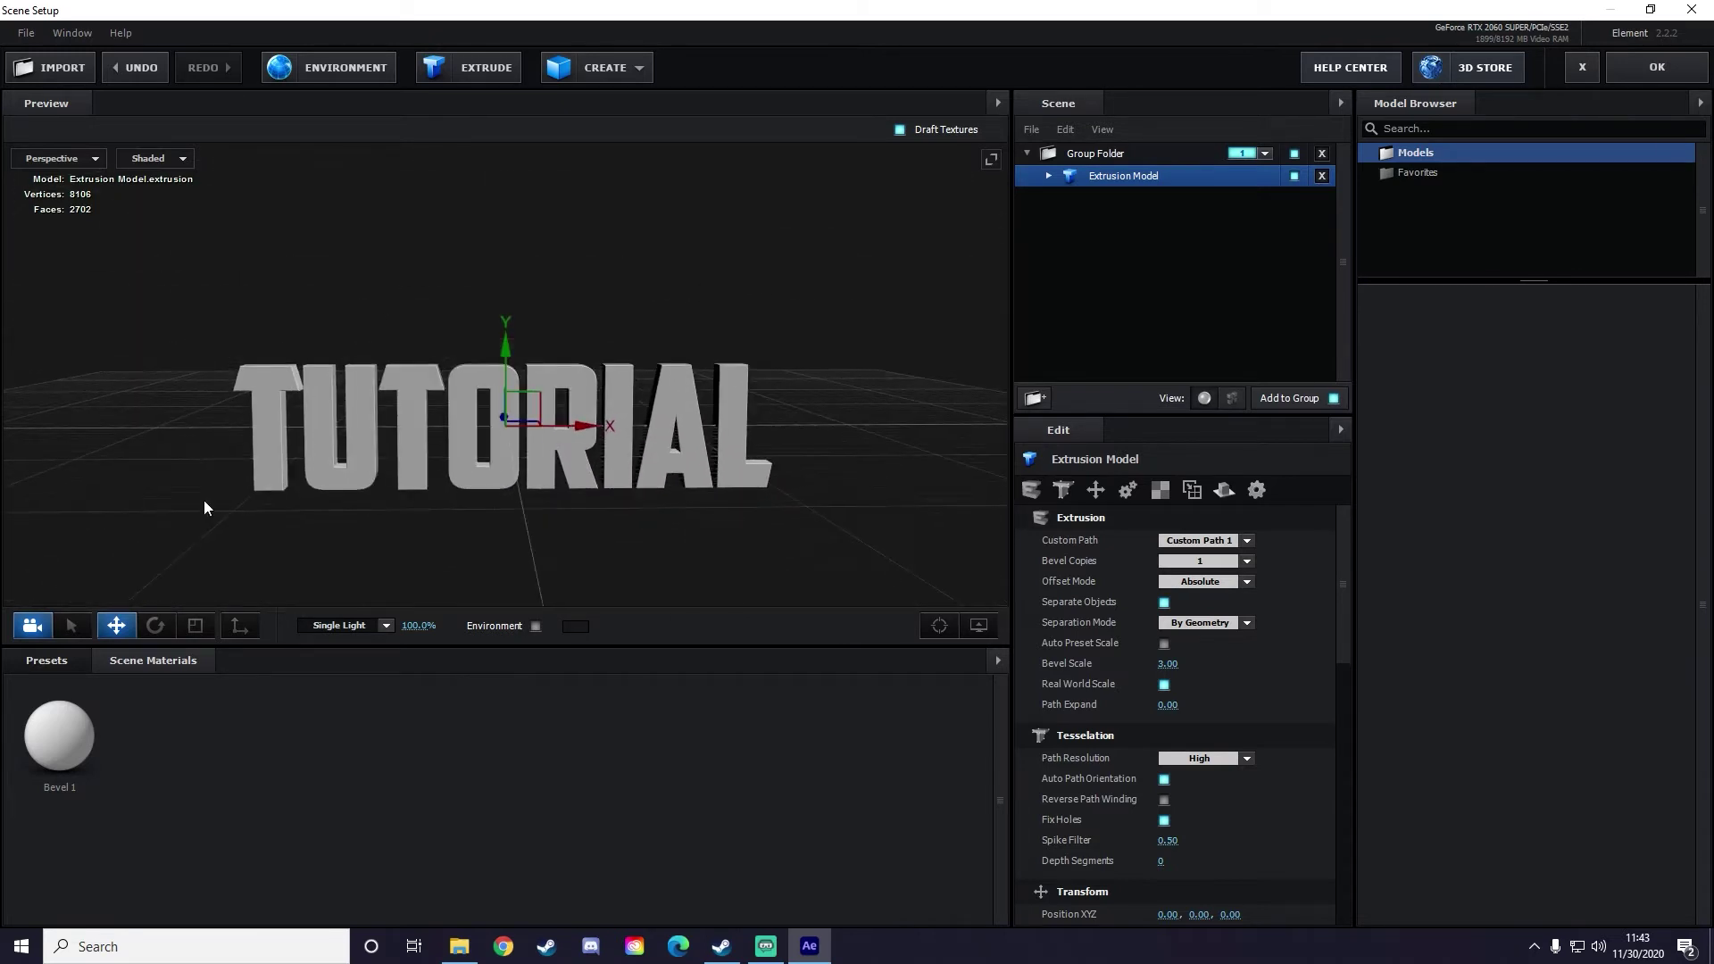
Step: Apply the clean_metal_smooth_scratch material from the Pro_Shaders_2 Metal presets to the extruded text
left_click(49, 662)
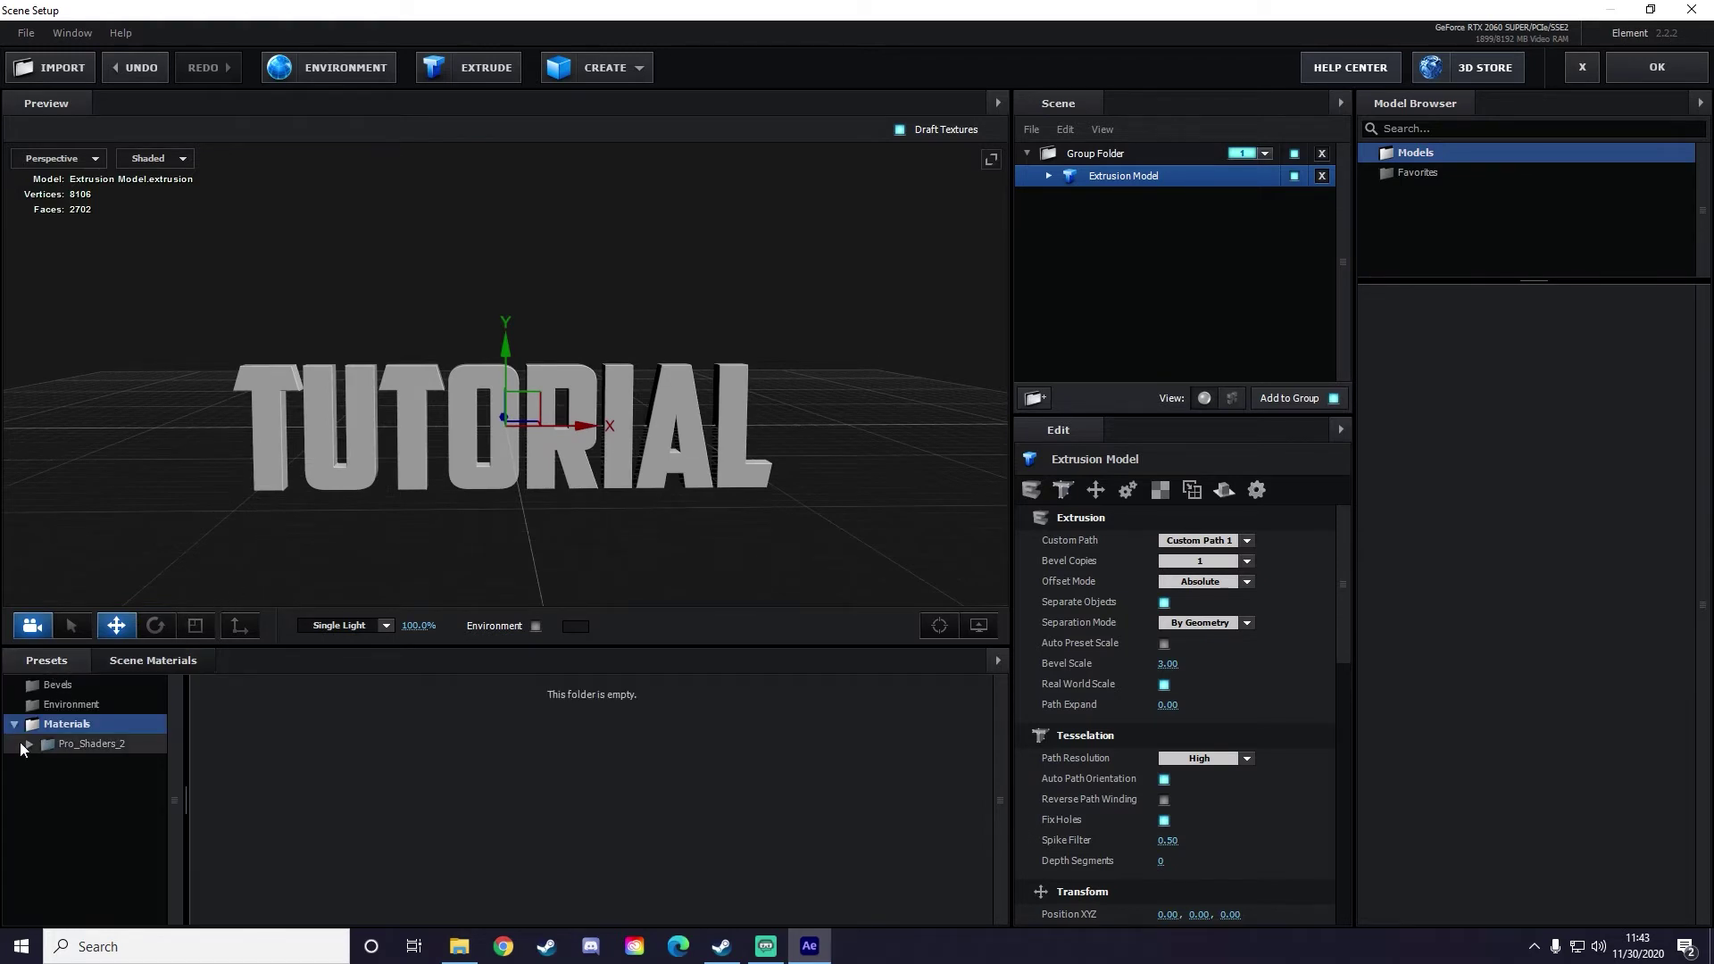
scroll(98, 779, "down", 1)
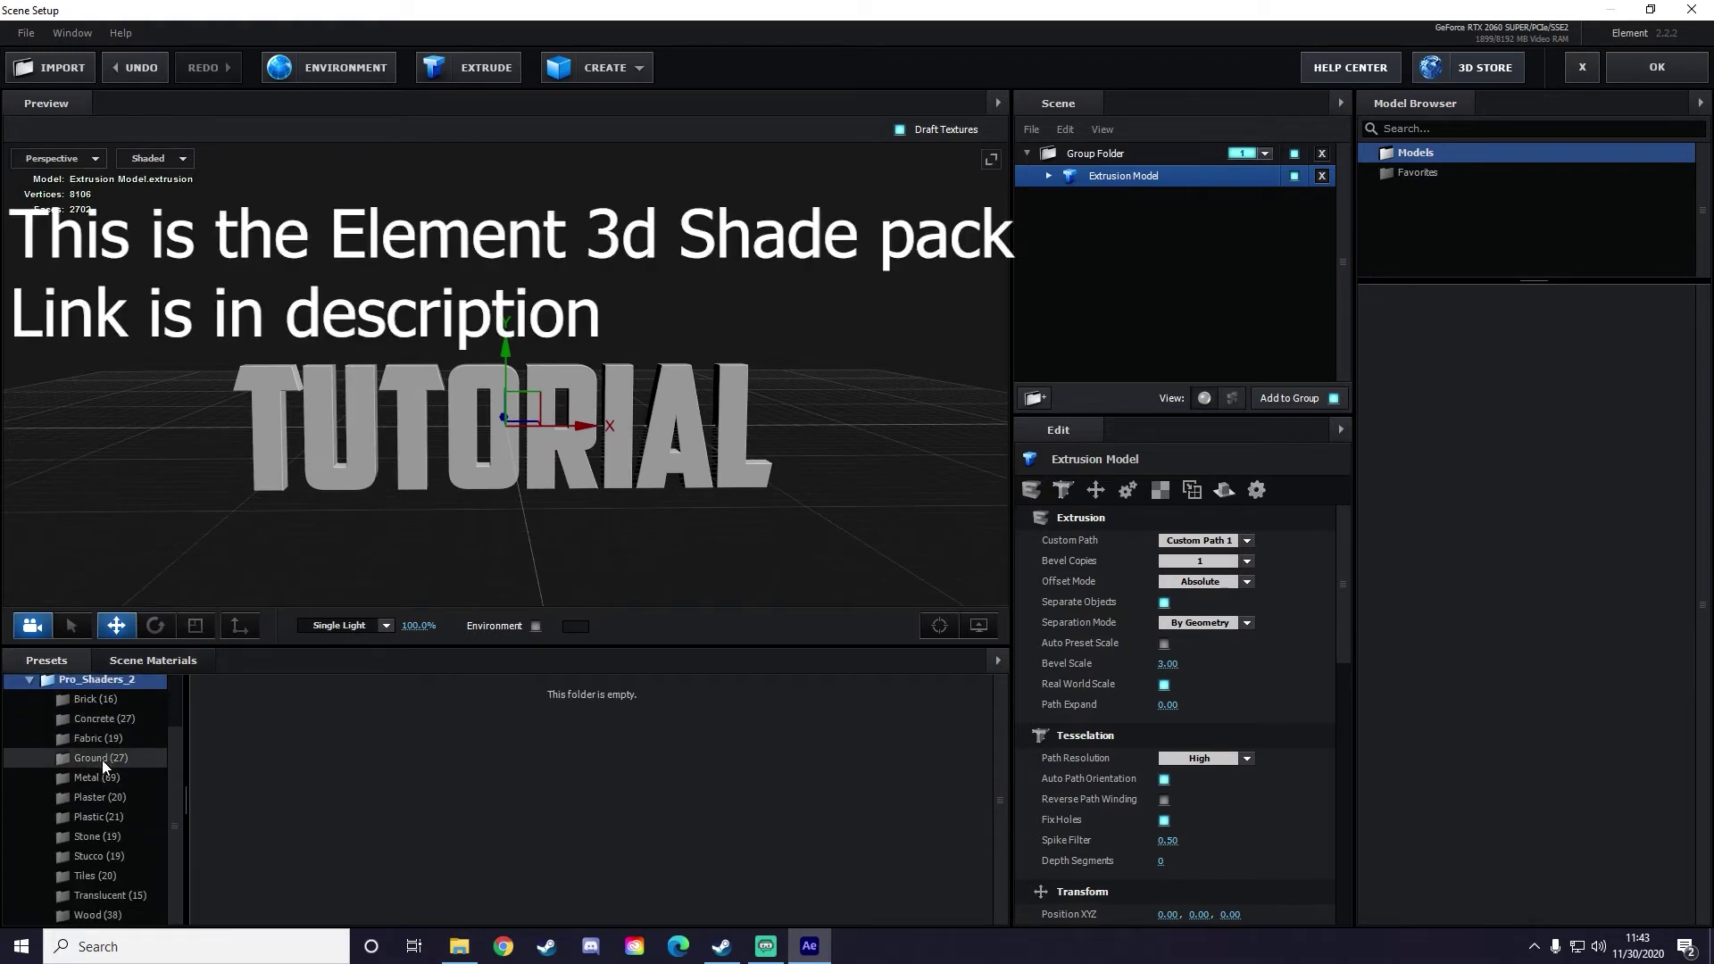
left_click(98, 779)
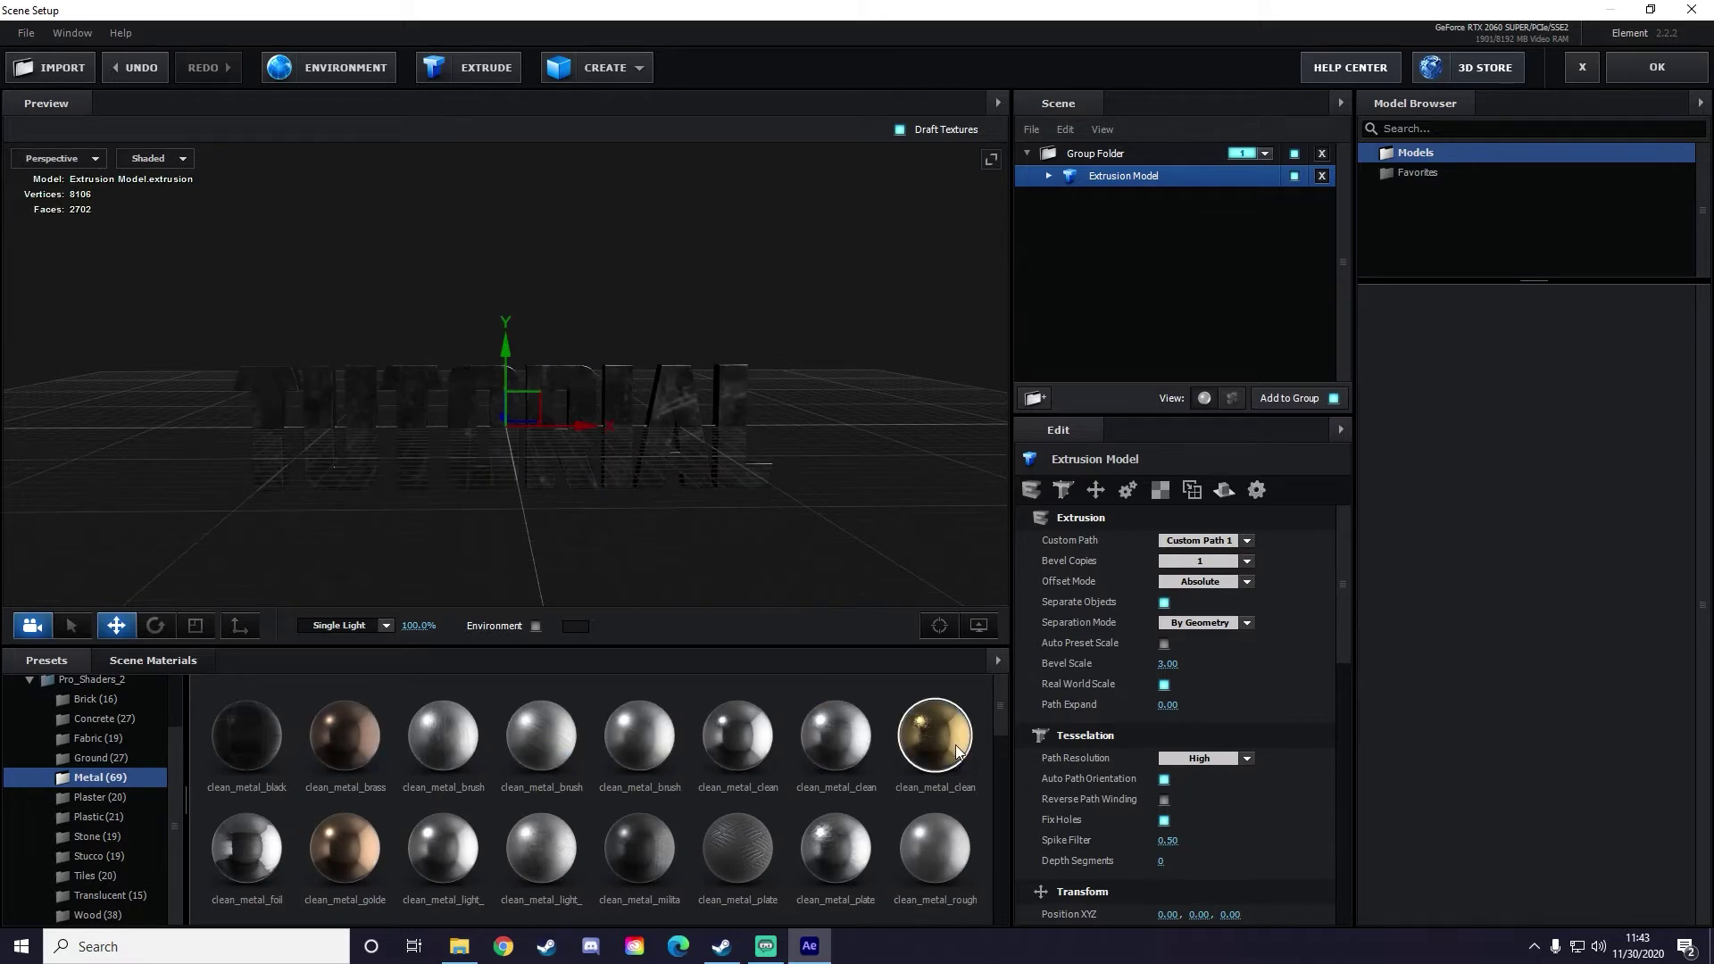
scroll(781, 748, "down", 3)
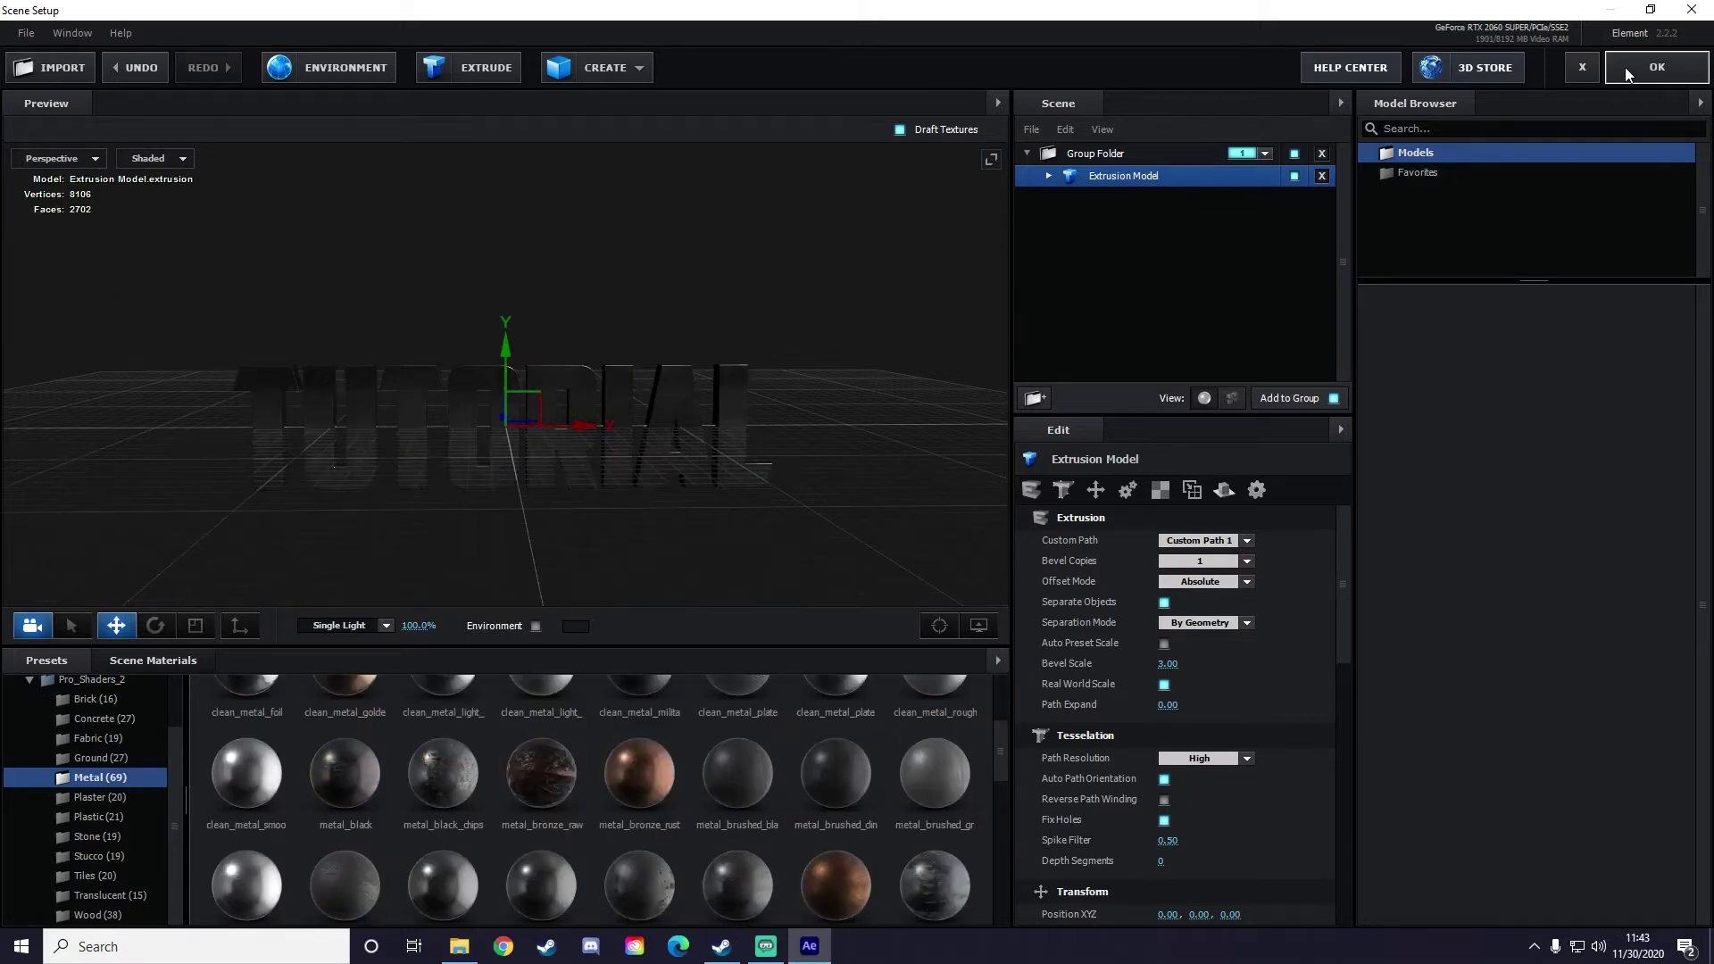
Step: Set the Extrude value of the extrusion model's clean_metal_smooth_scratch material to 1.04 and accept the scene setup
left_click_drag(625, 336, 660, 321)
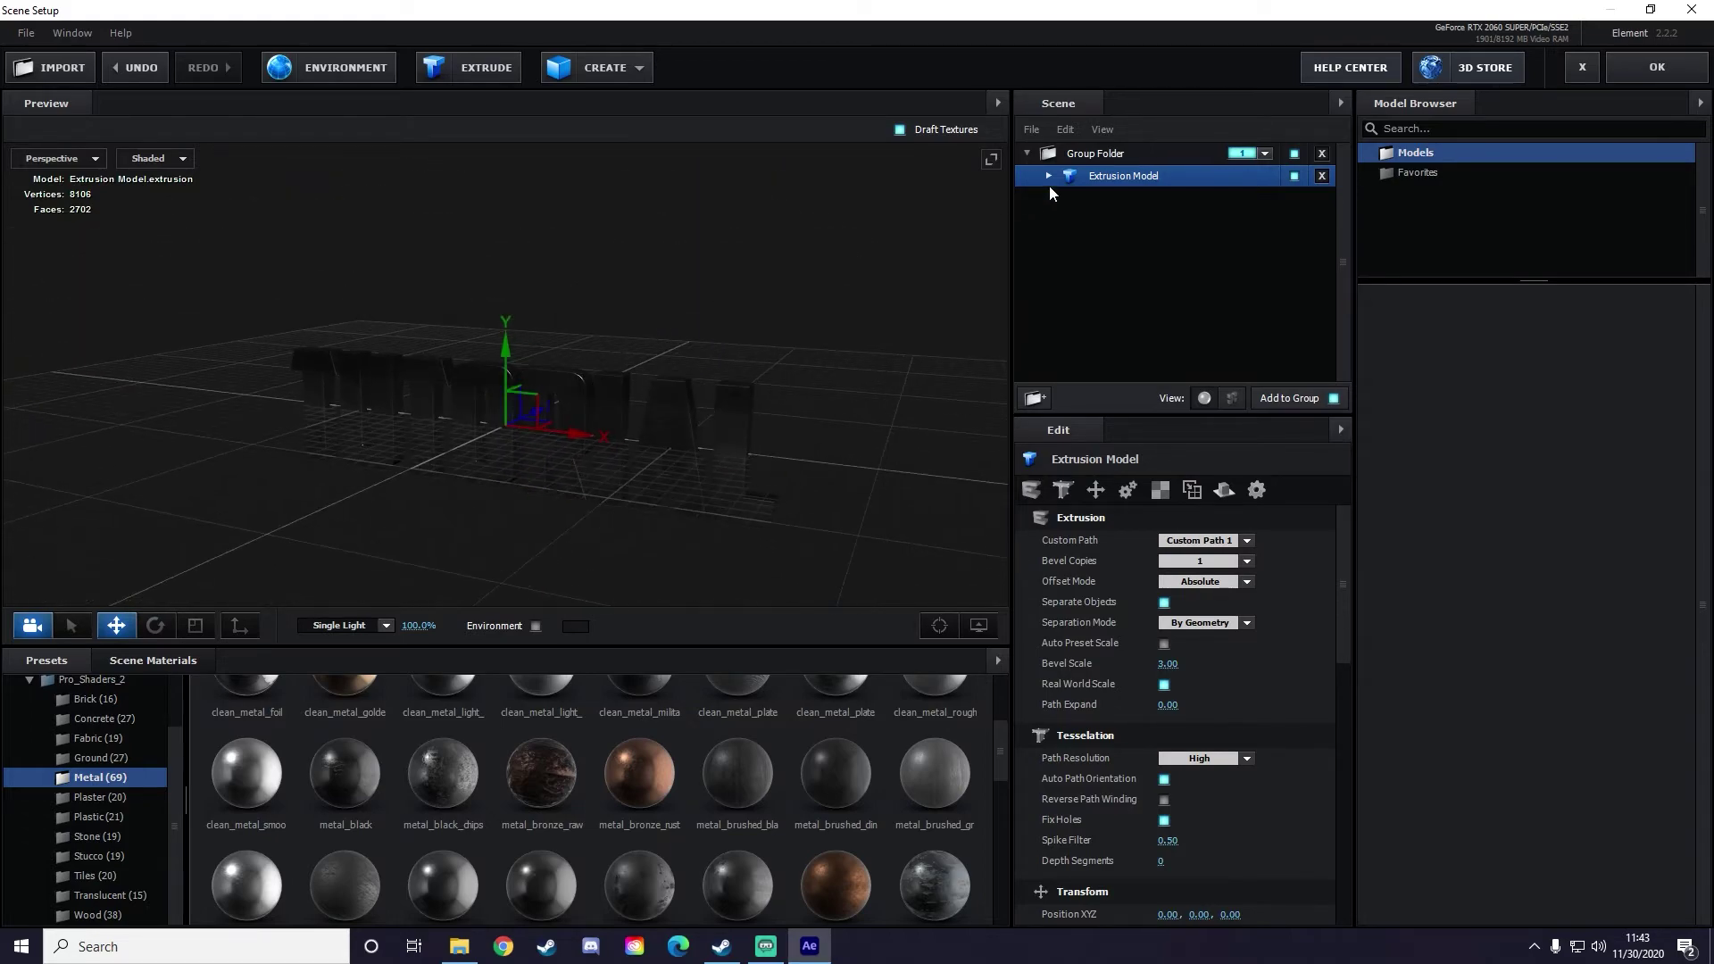
left_click(1048, 177)
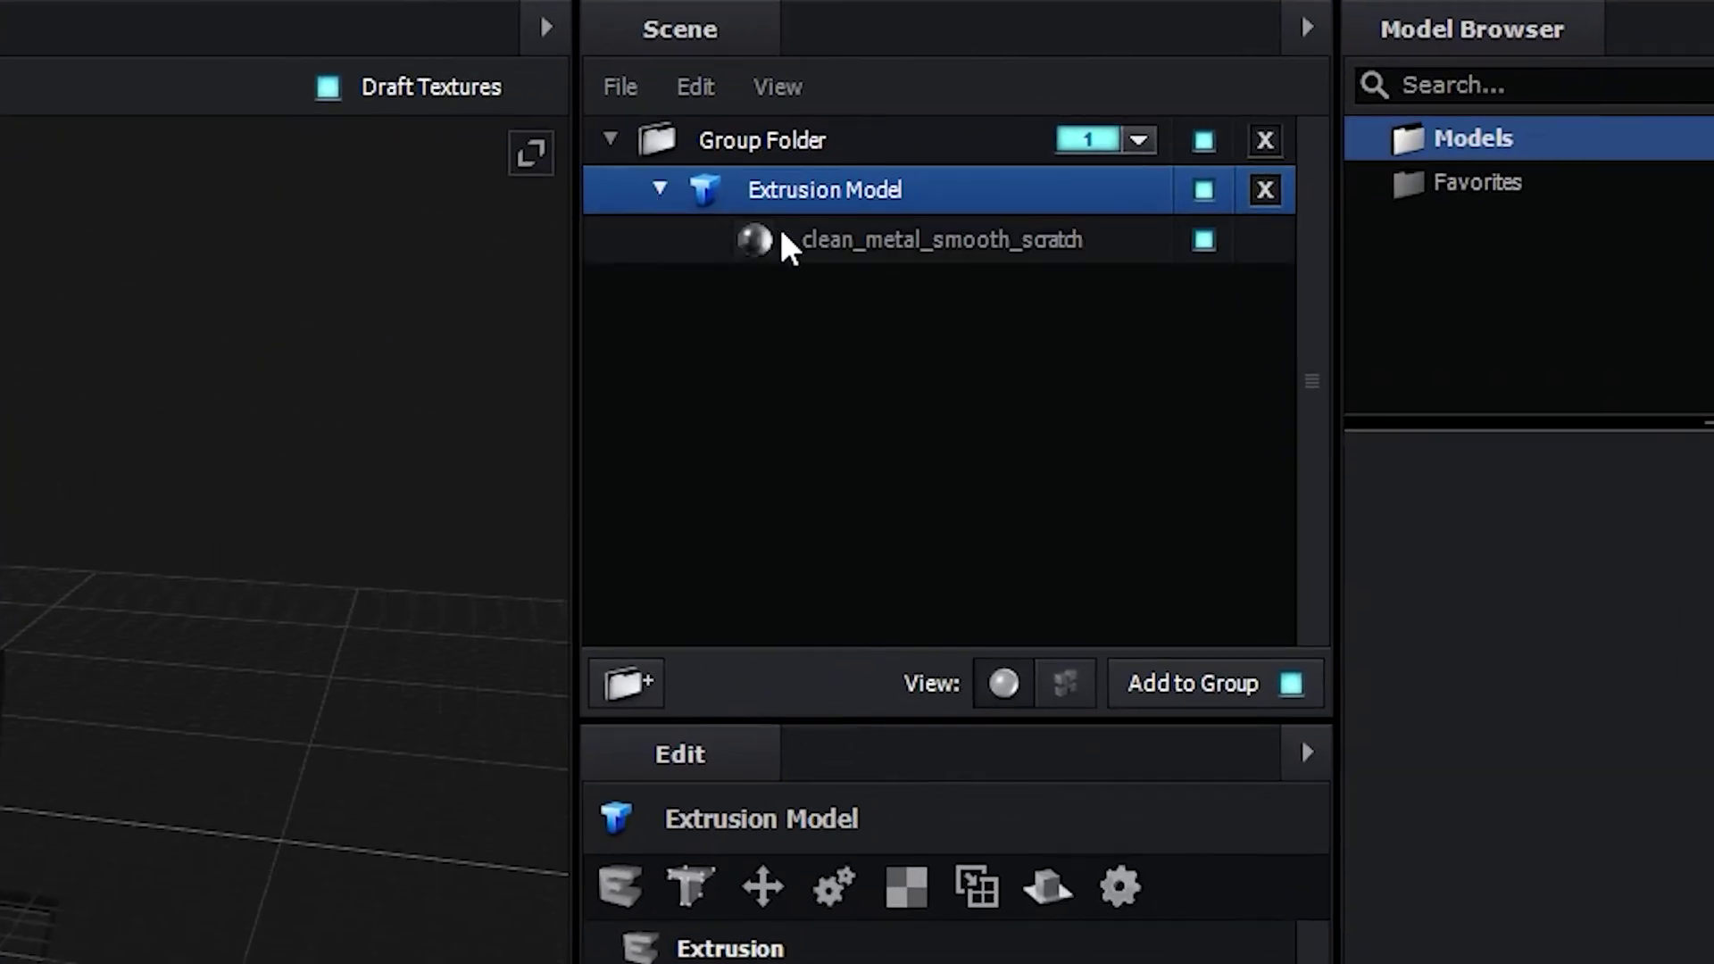
left_click(914, 243)
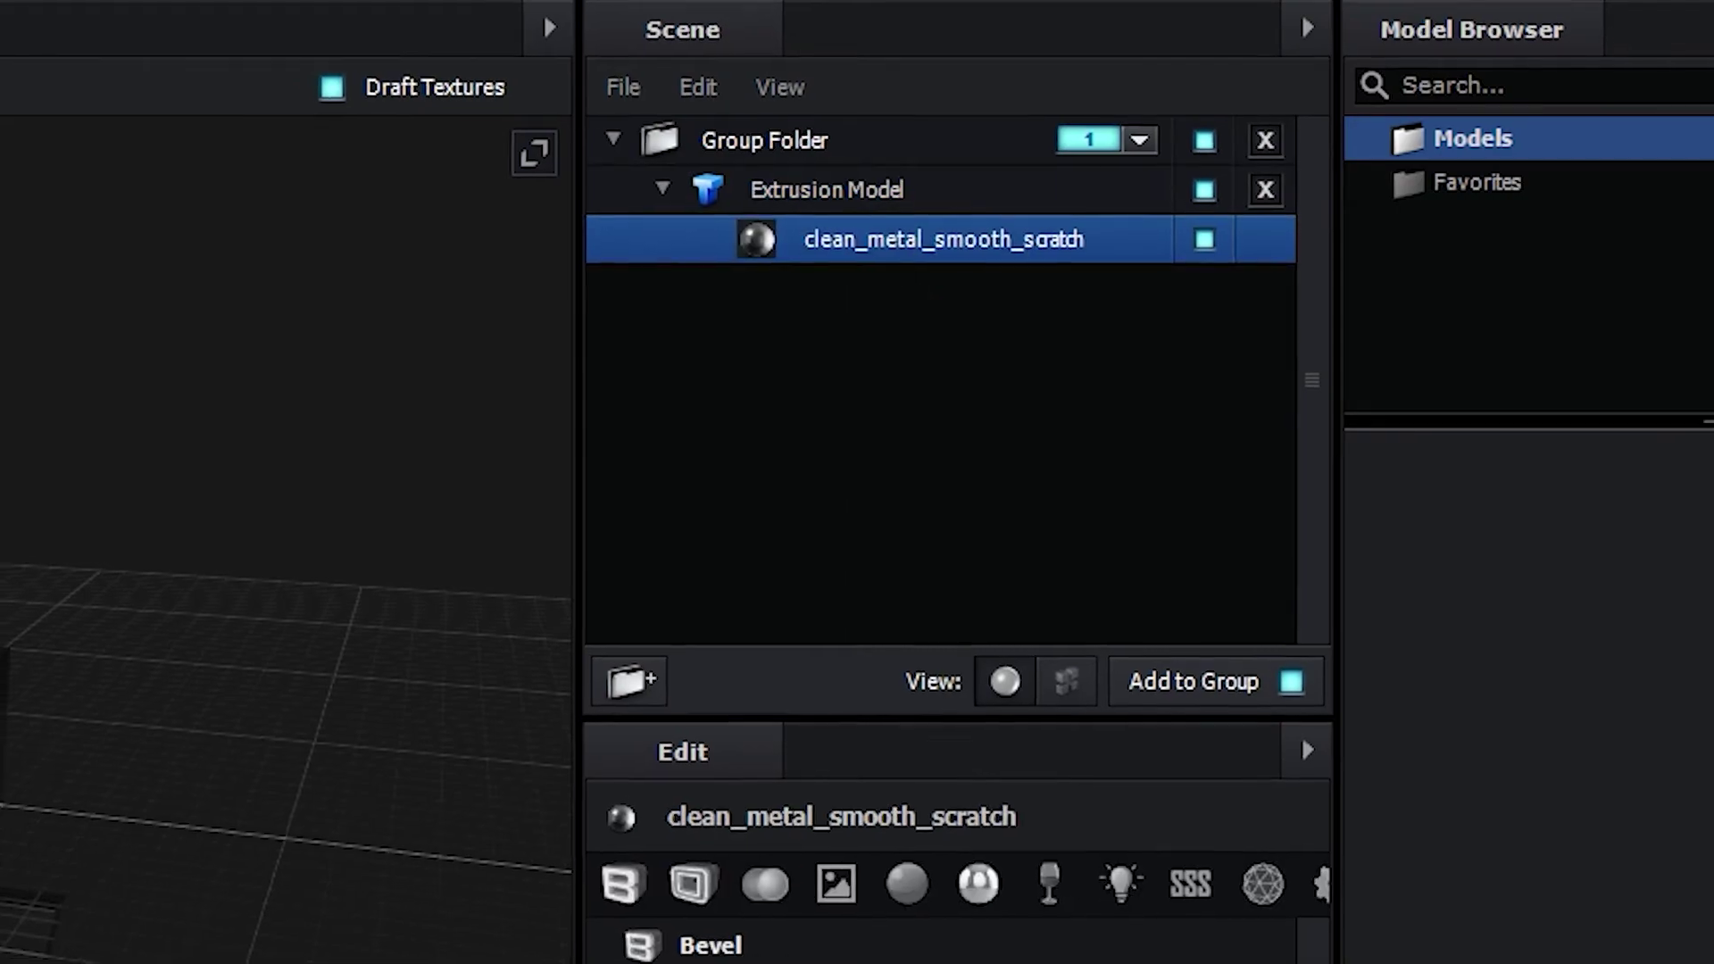
left_click_drag(1000, 893, 1170, 892)
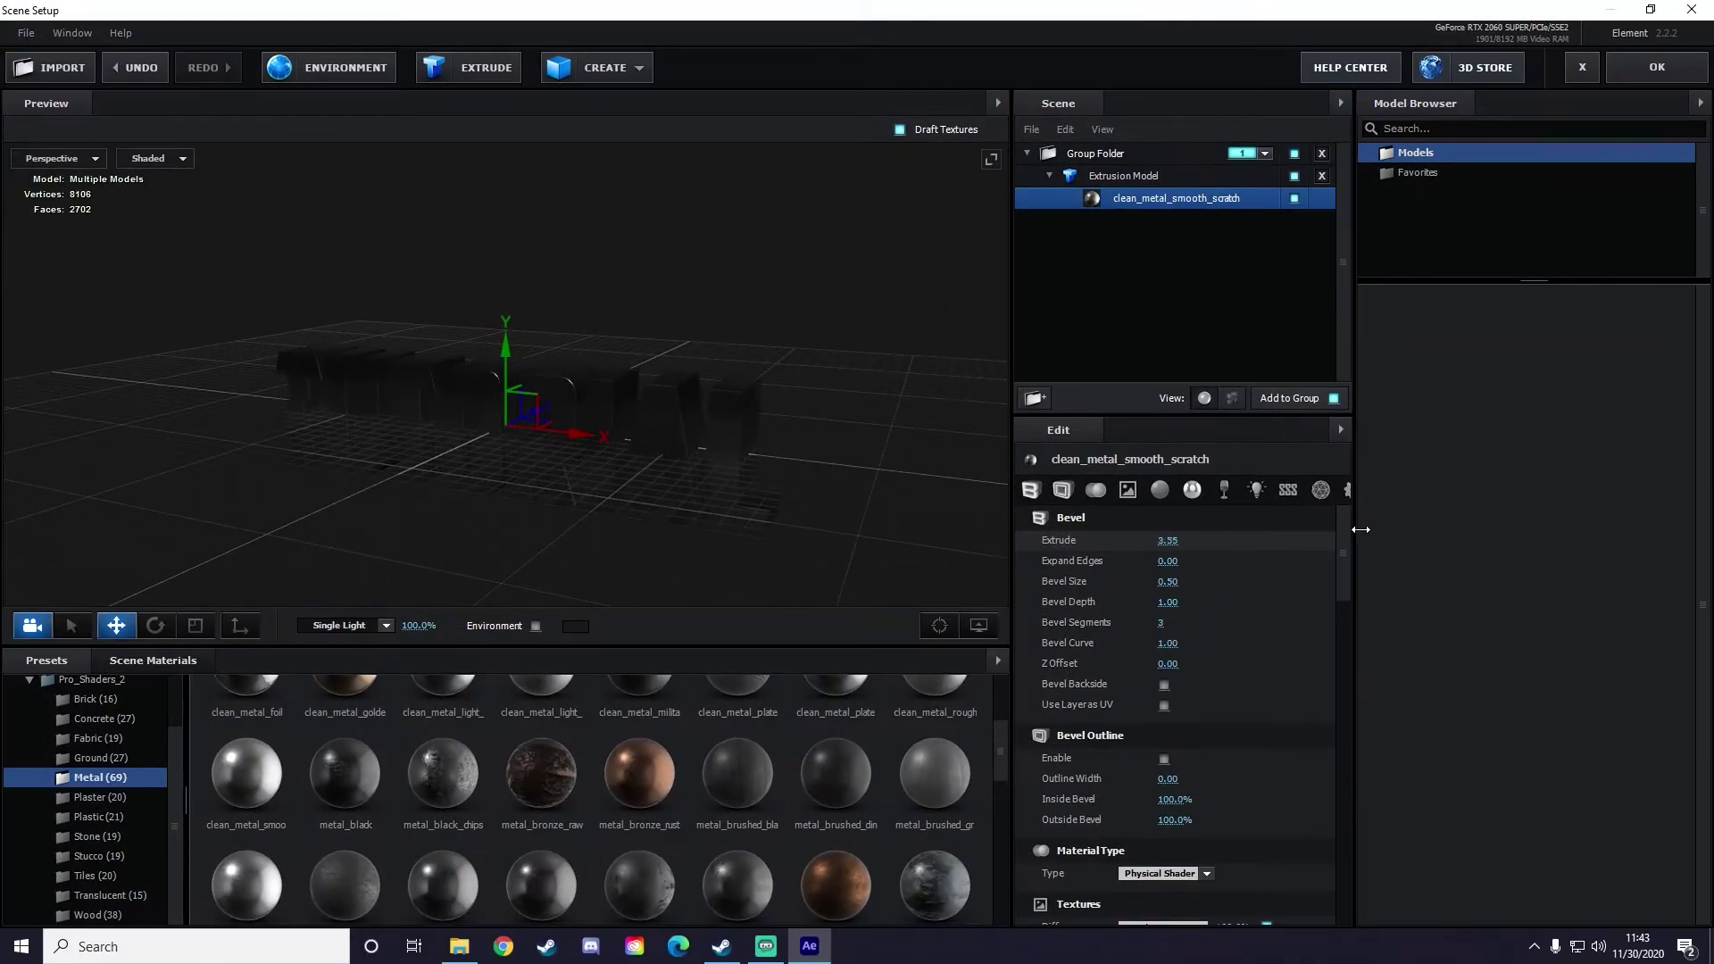
left_click_drag(799, 503, 625, 497)
left_click_drag(1167, 541, 919, 547)
left_click_drag(616, 523, 727, 505)
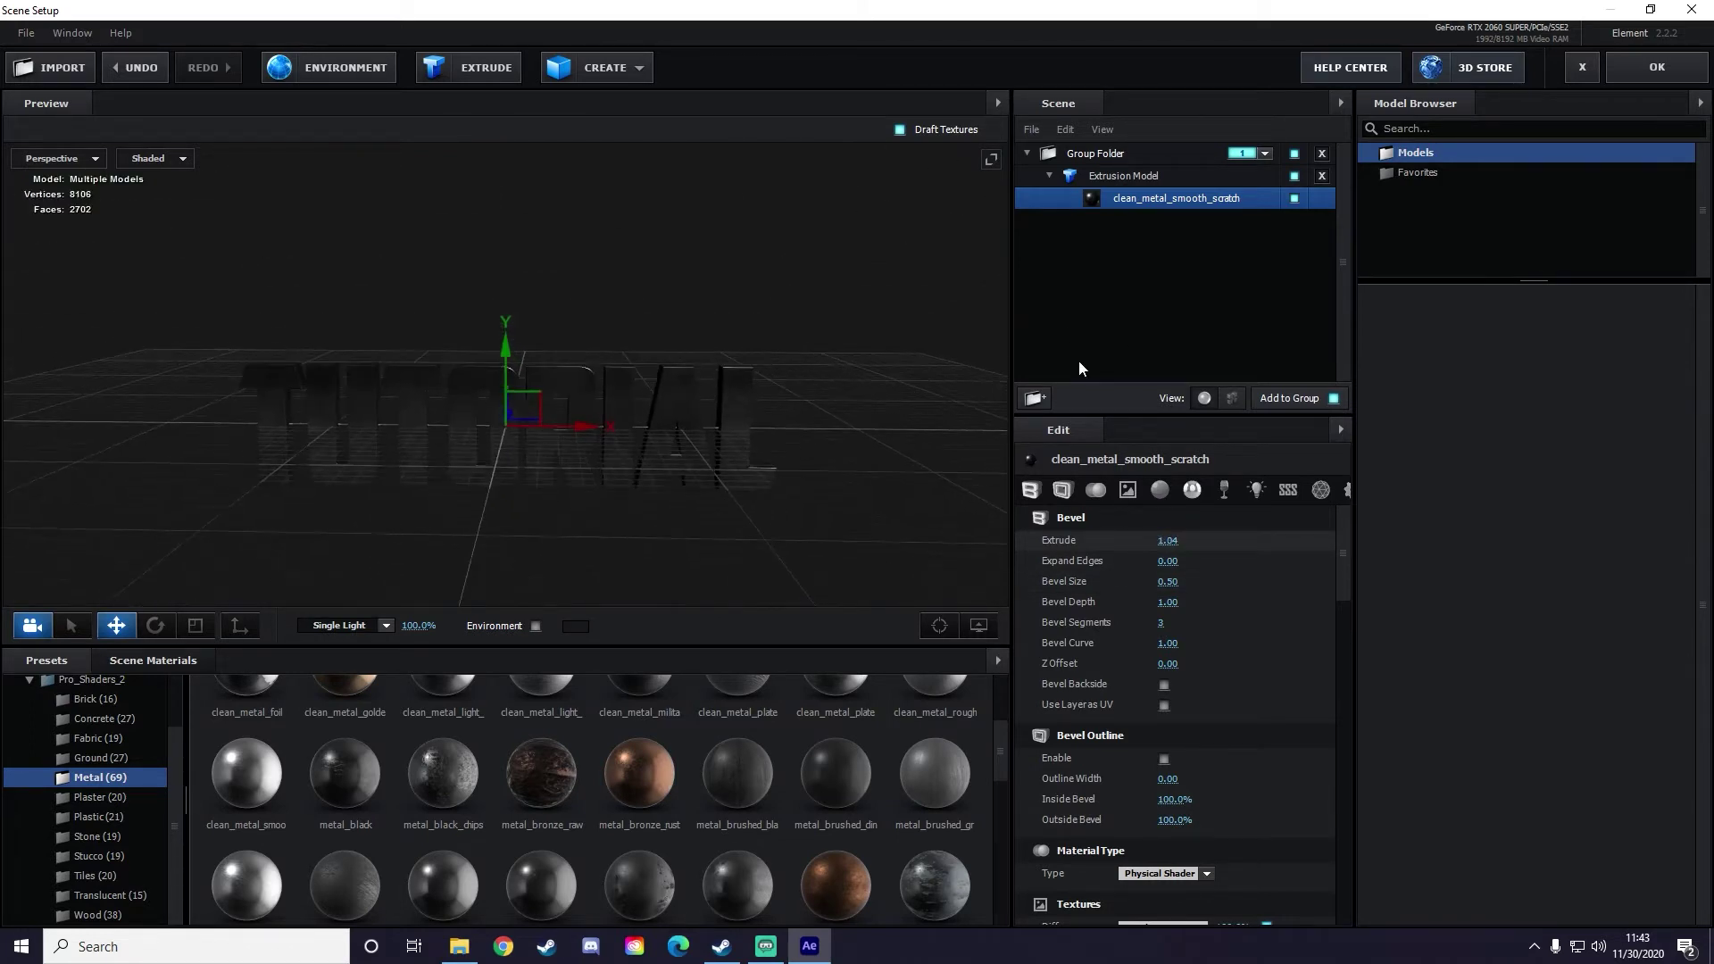
left_click(1638, 69)
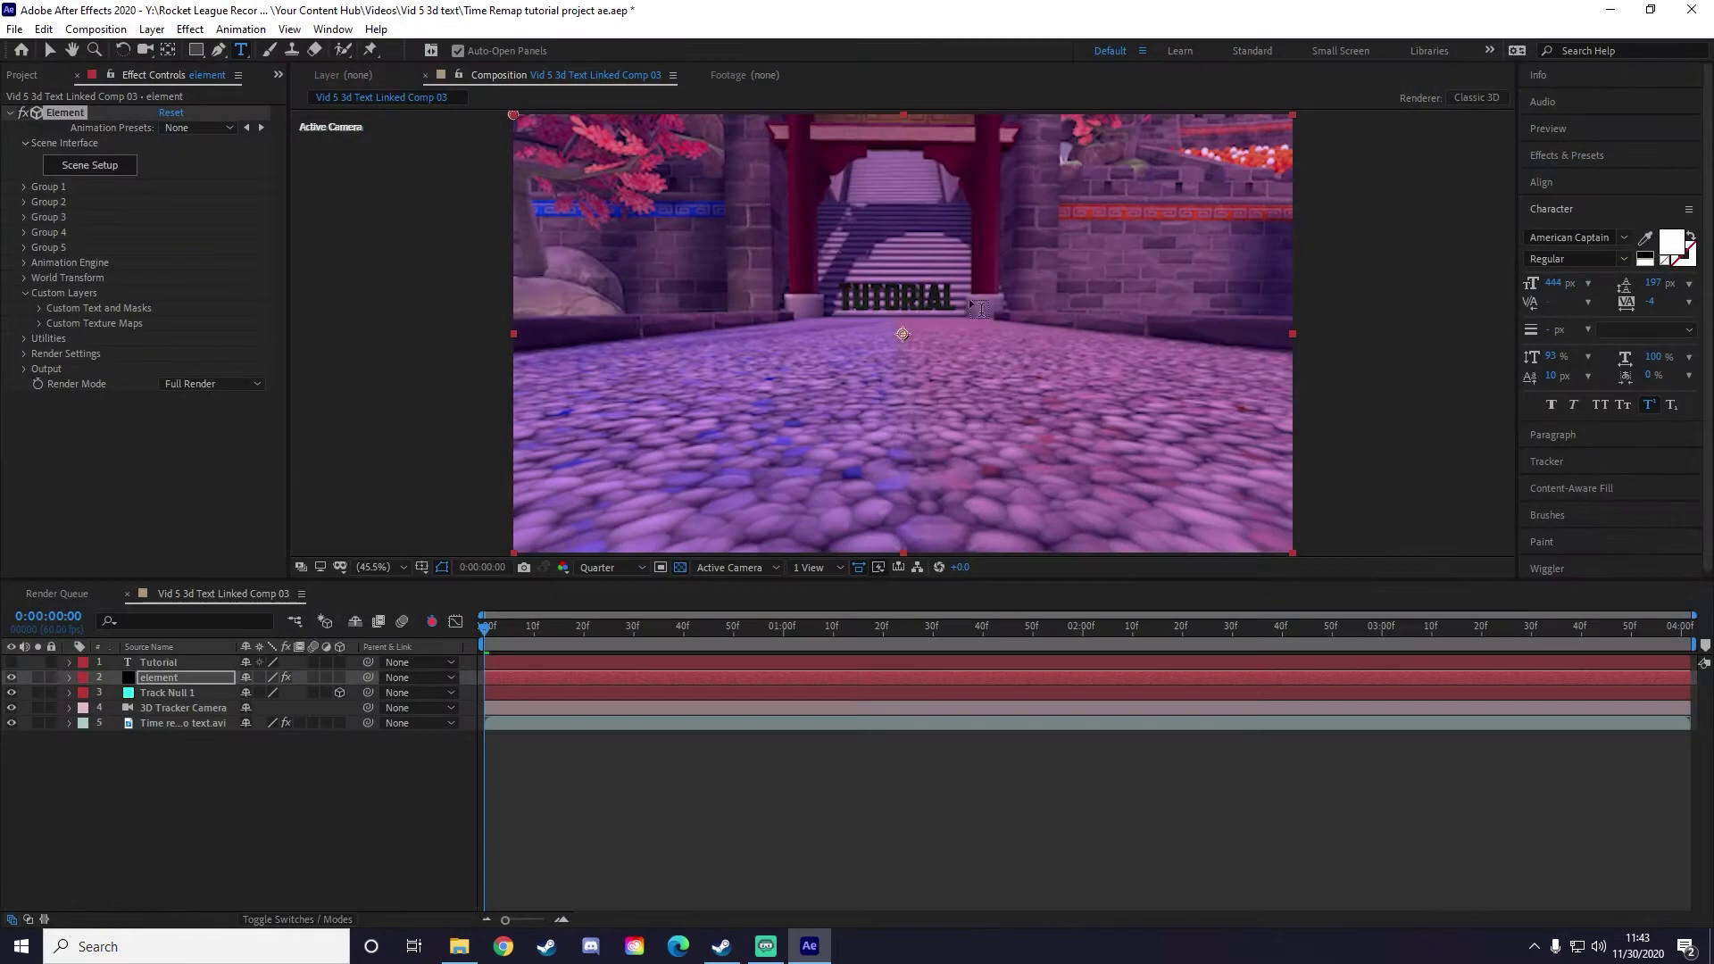
Step: Go to frame 0:00:00:16, switch to the Selection tool, and expand the Particle Replicator settings of Group 1 in the Element effect
left_click_drag(484, 630, 562, 629)
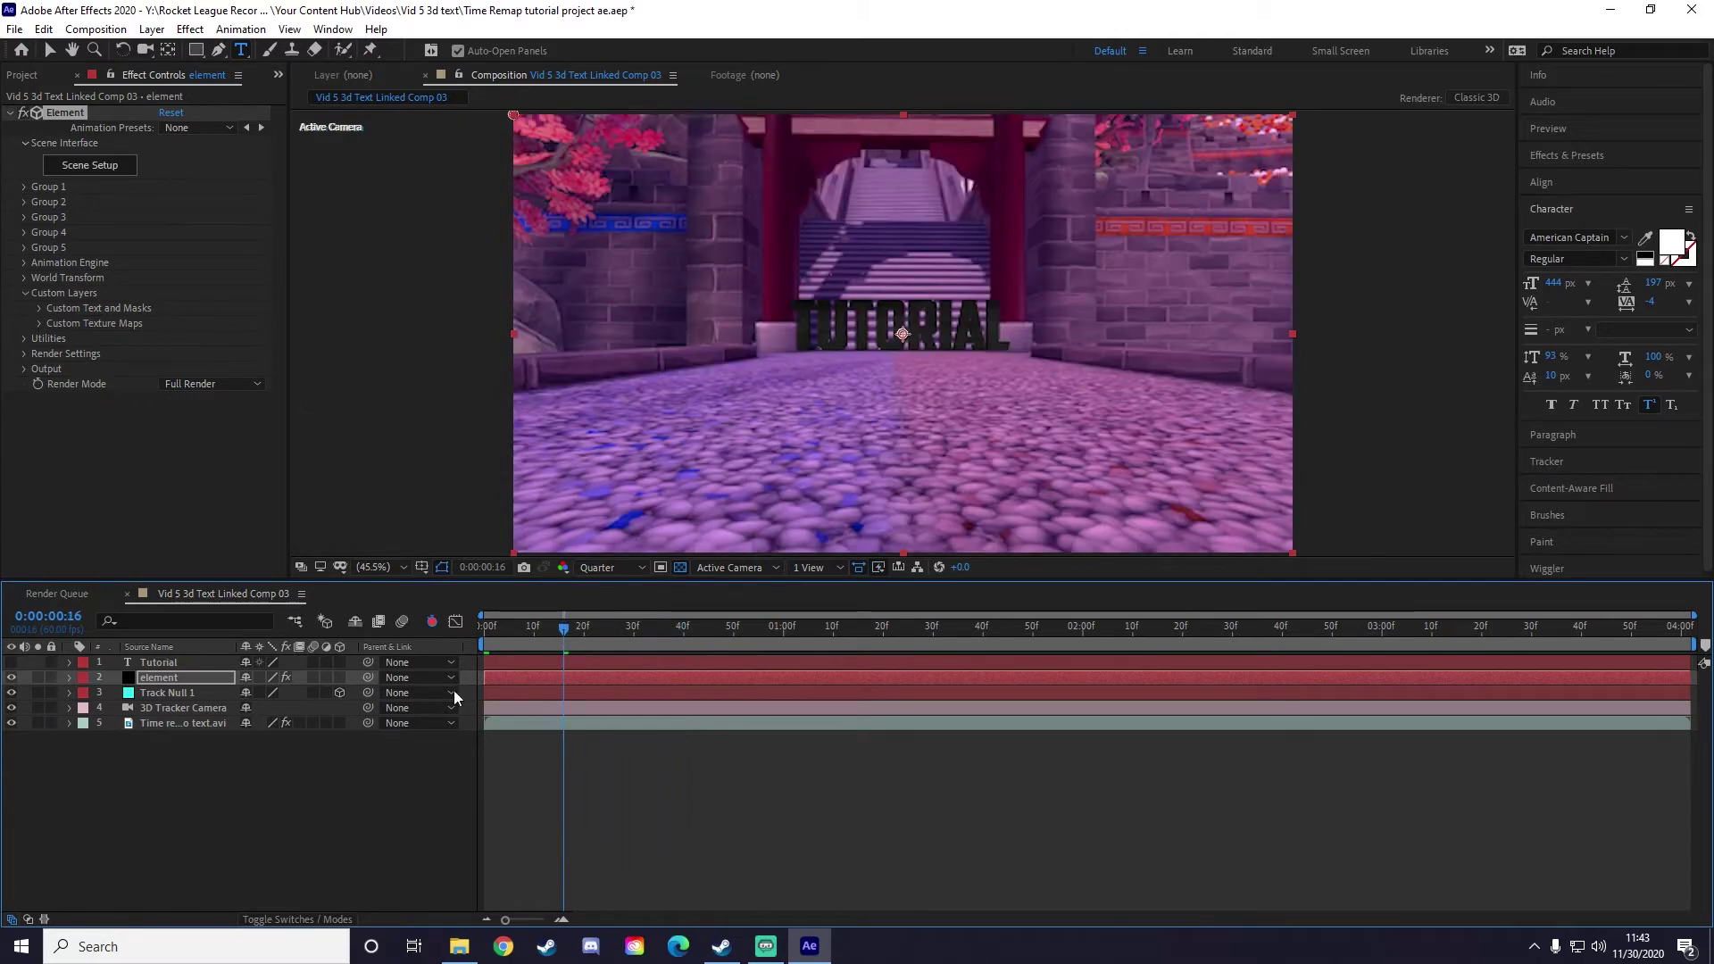
left_click(51, 51)
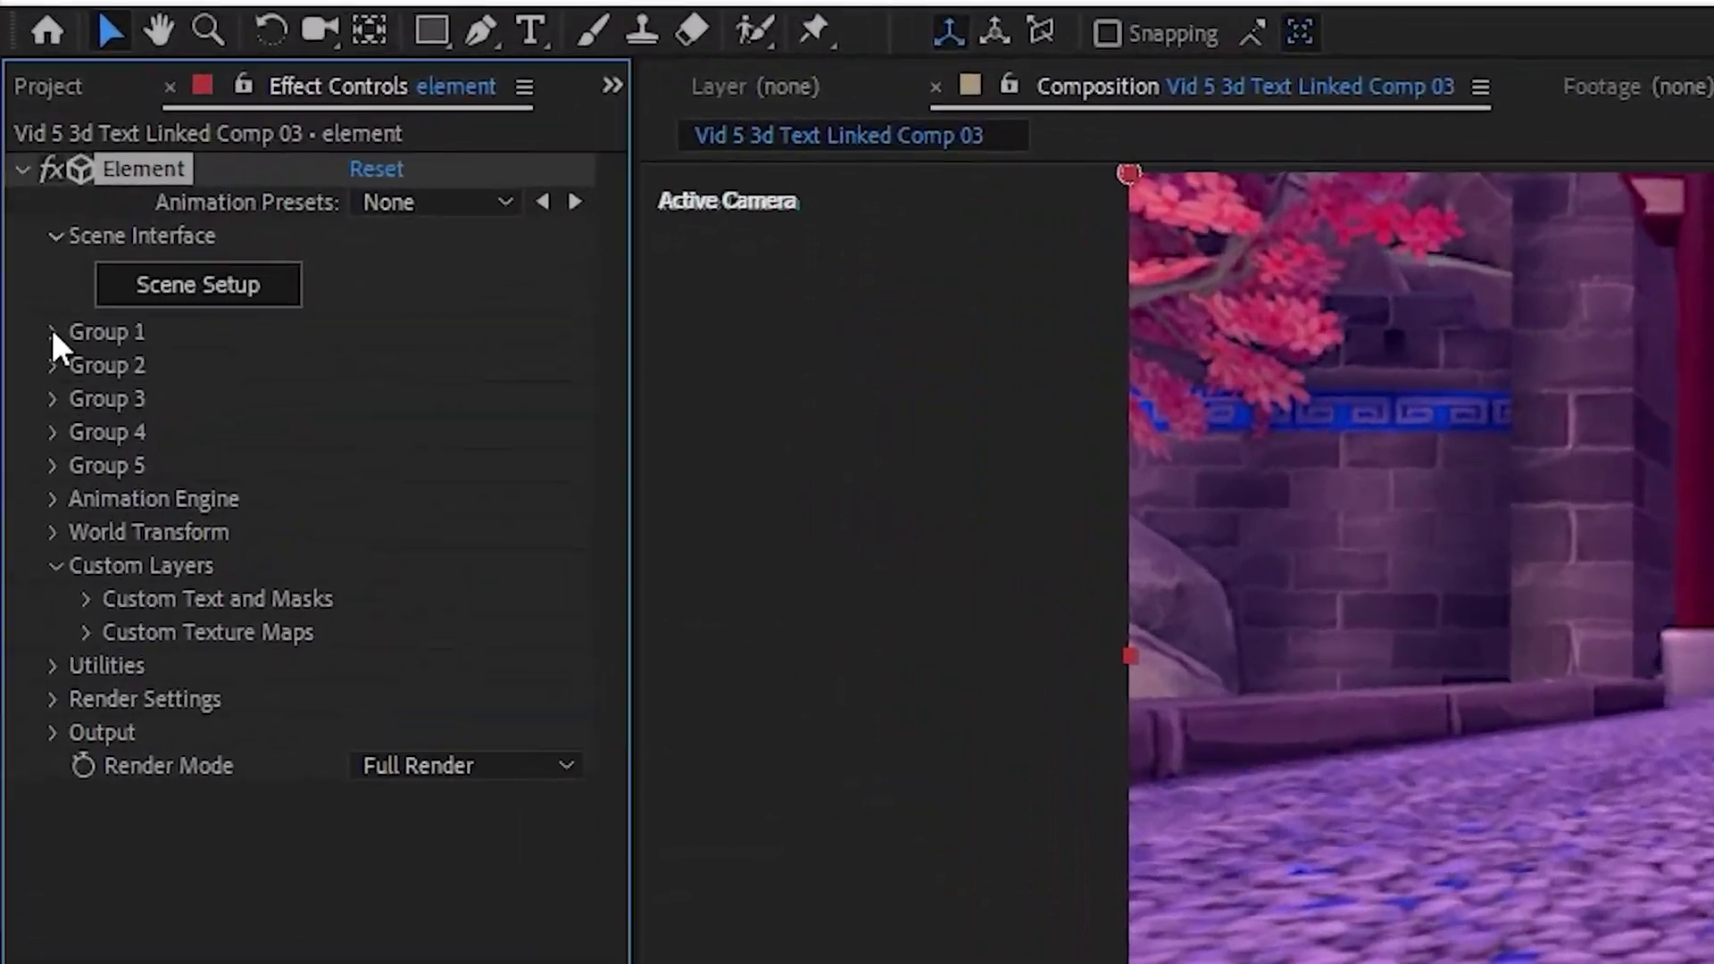
left_click(39, 260)
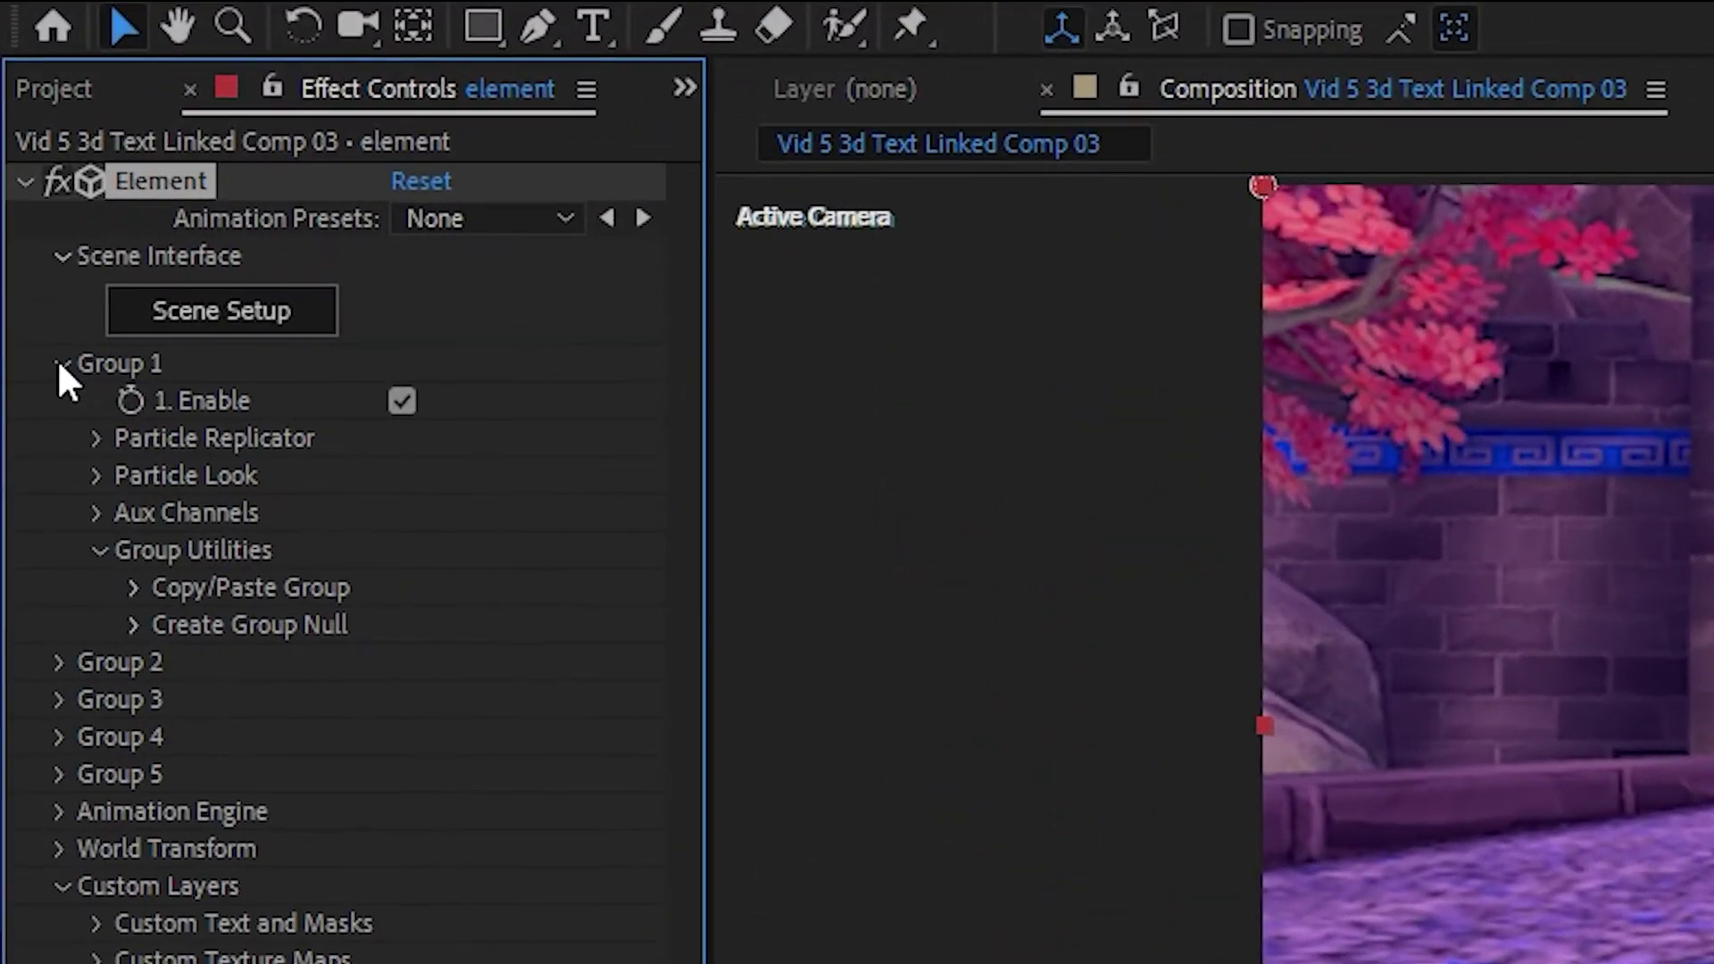
left_click(97, 439)
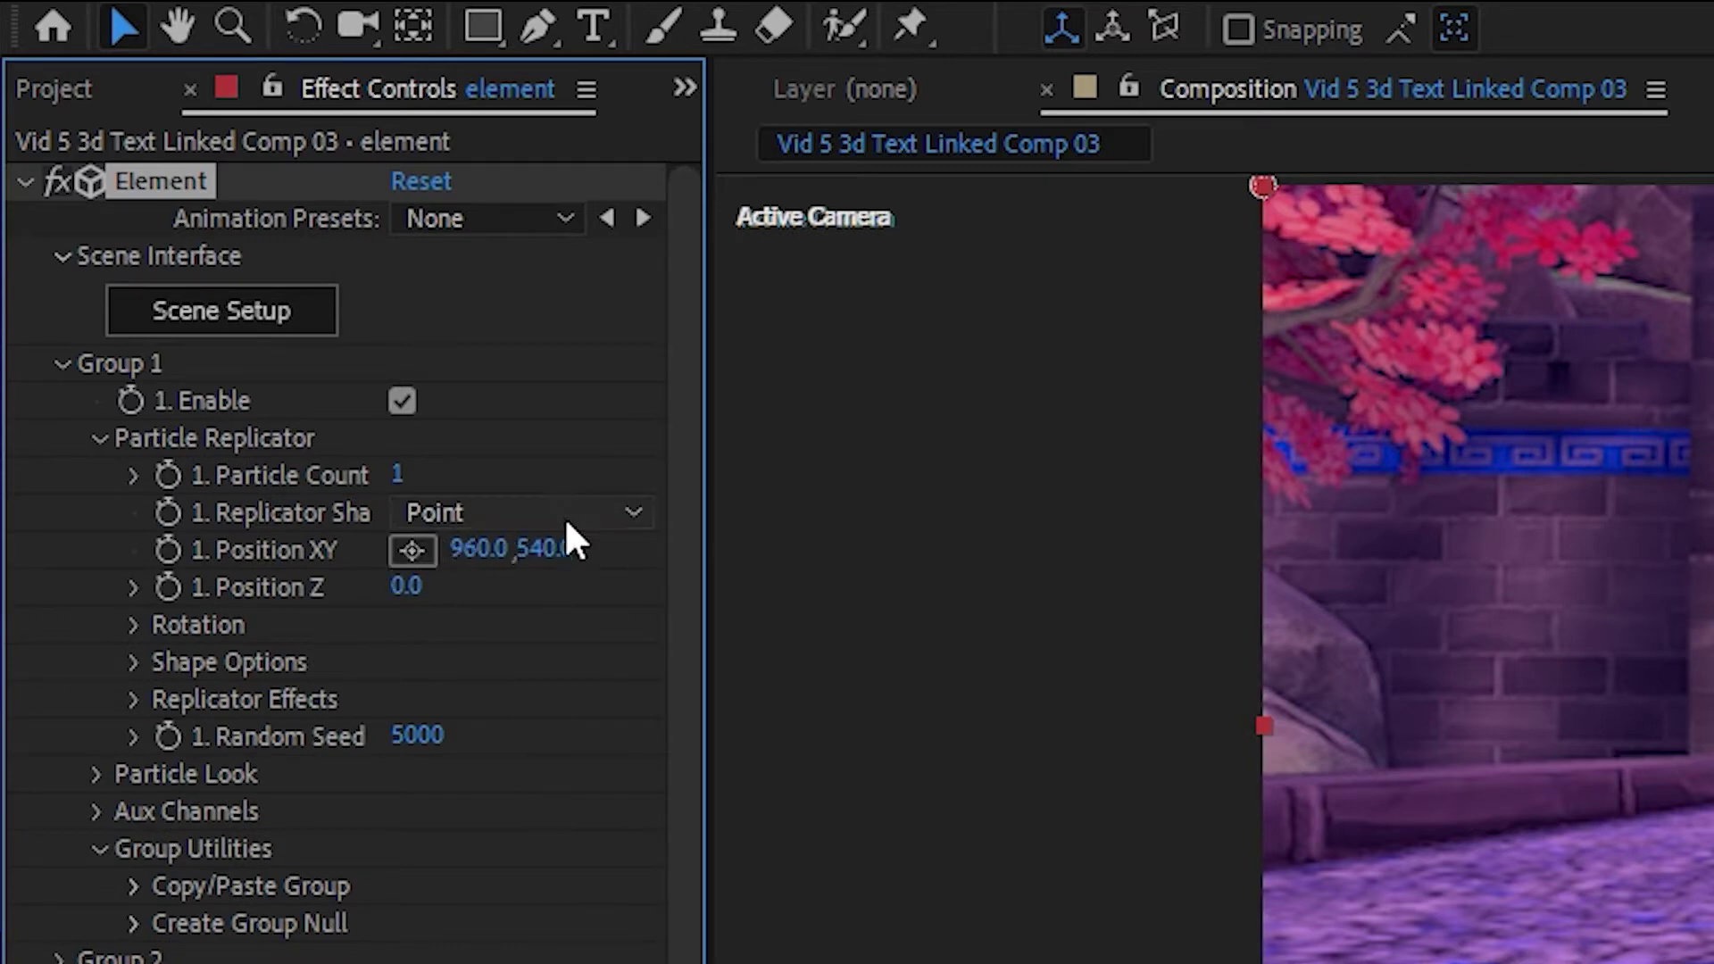
left_click(489, 550)
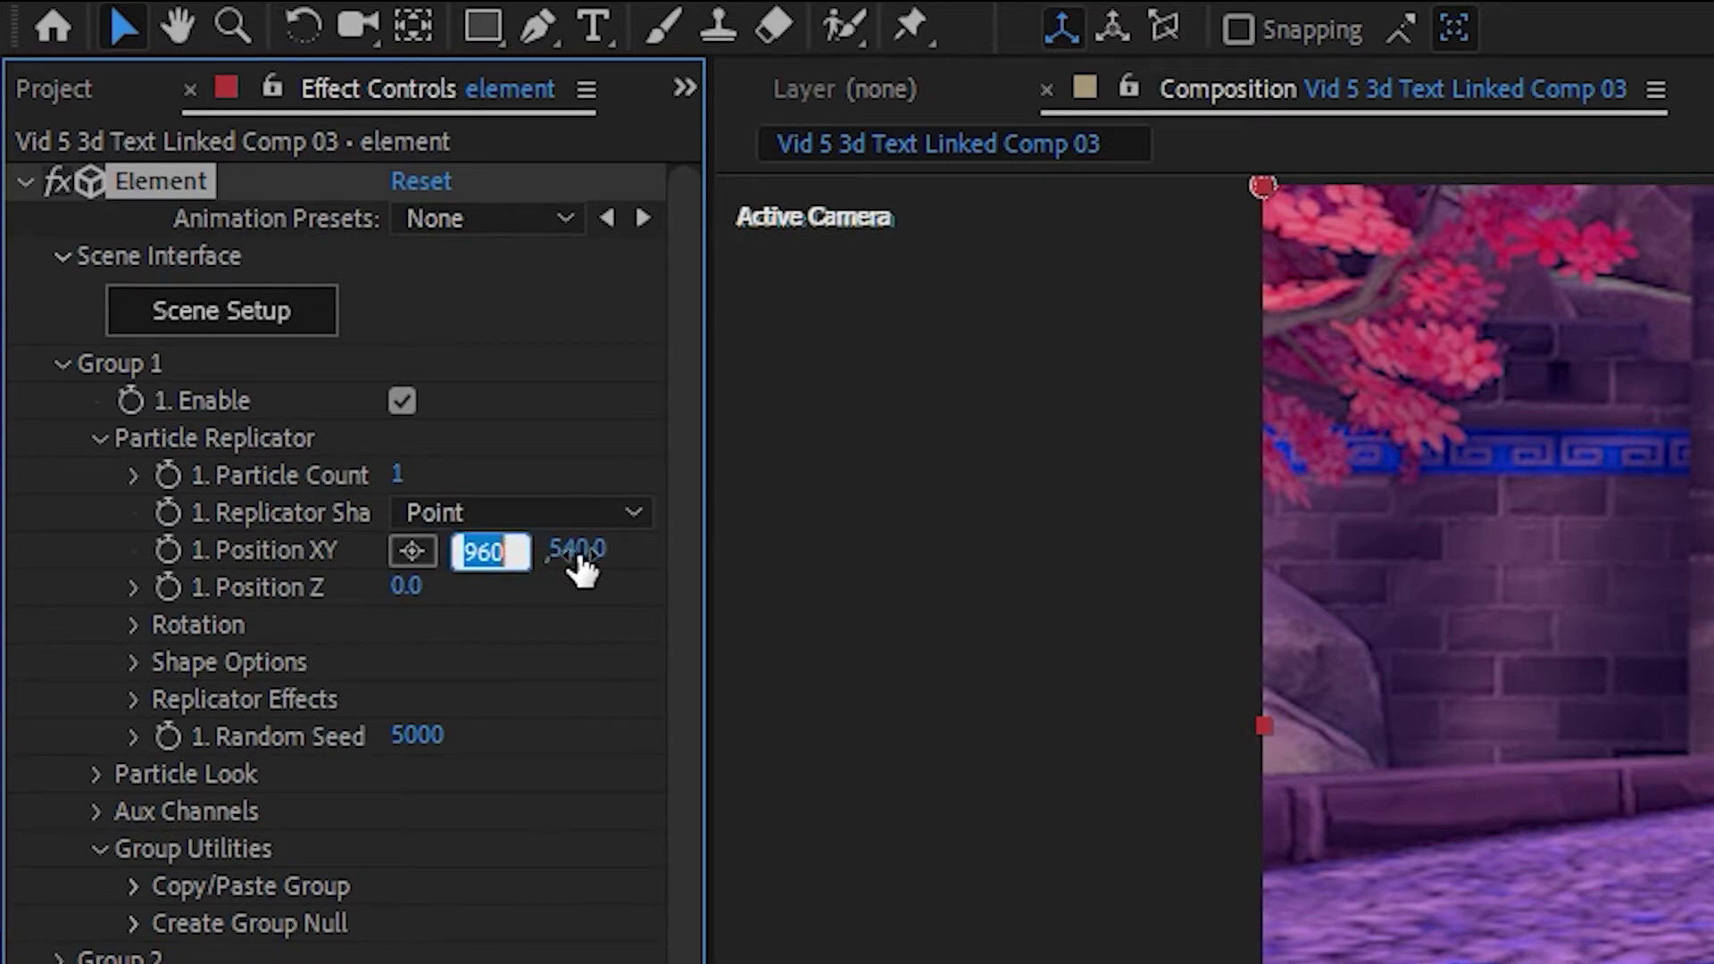
left_click(505, 607)
left_click(553, 546)
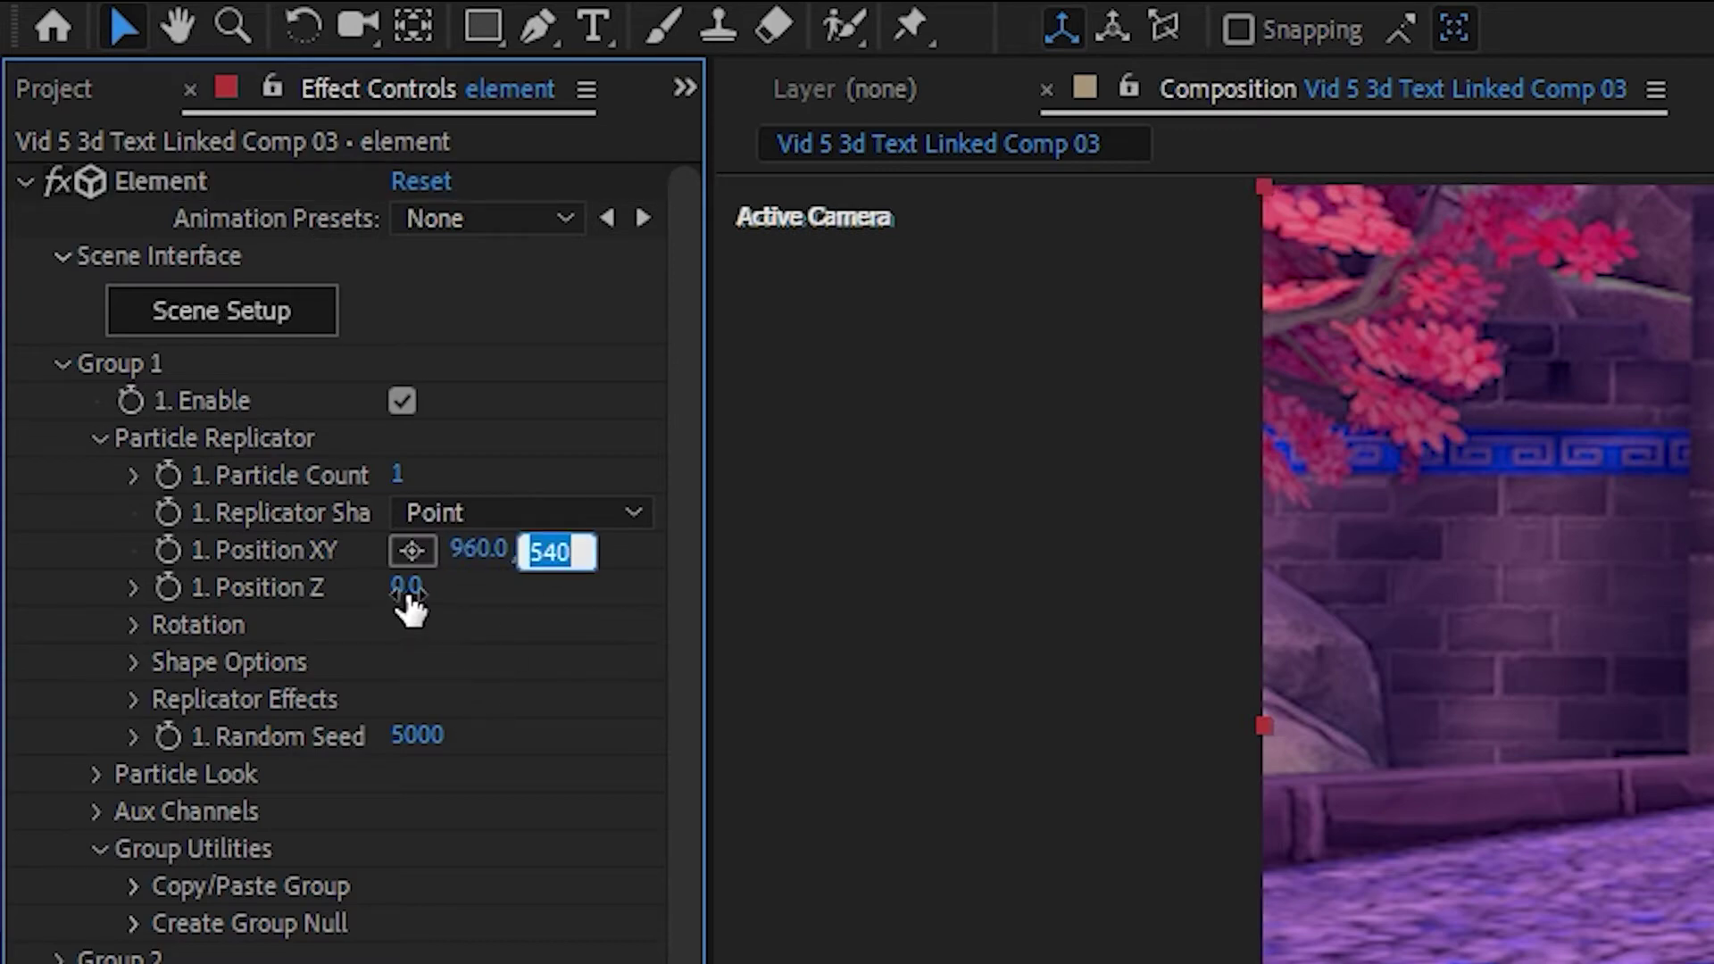
left_click(409, 591)
left_click(550, 659)
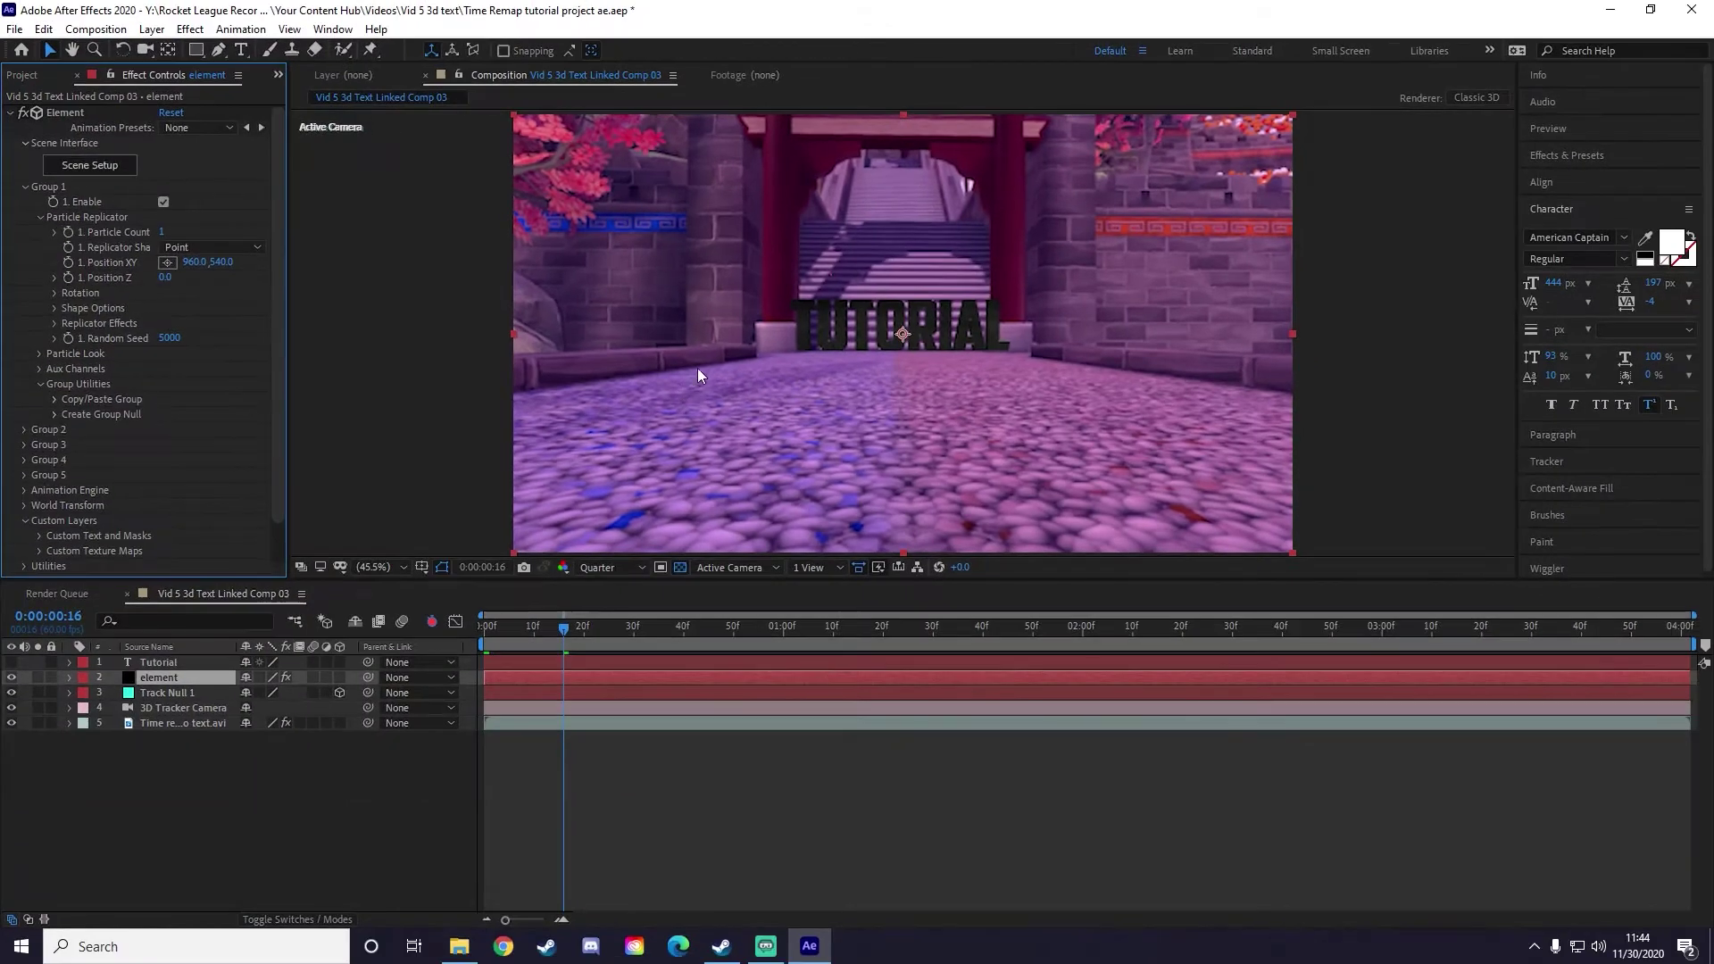
Step: Reveal the Position of Track Null 1 and copy its X value, -204.5, into Group 1's Position XY
left_click(195, 693)
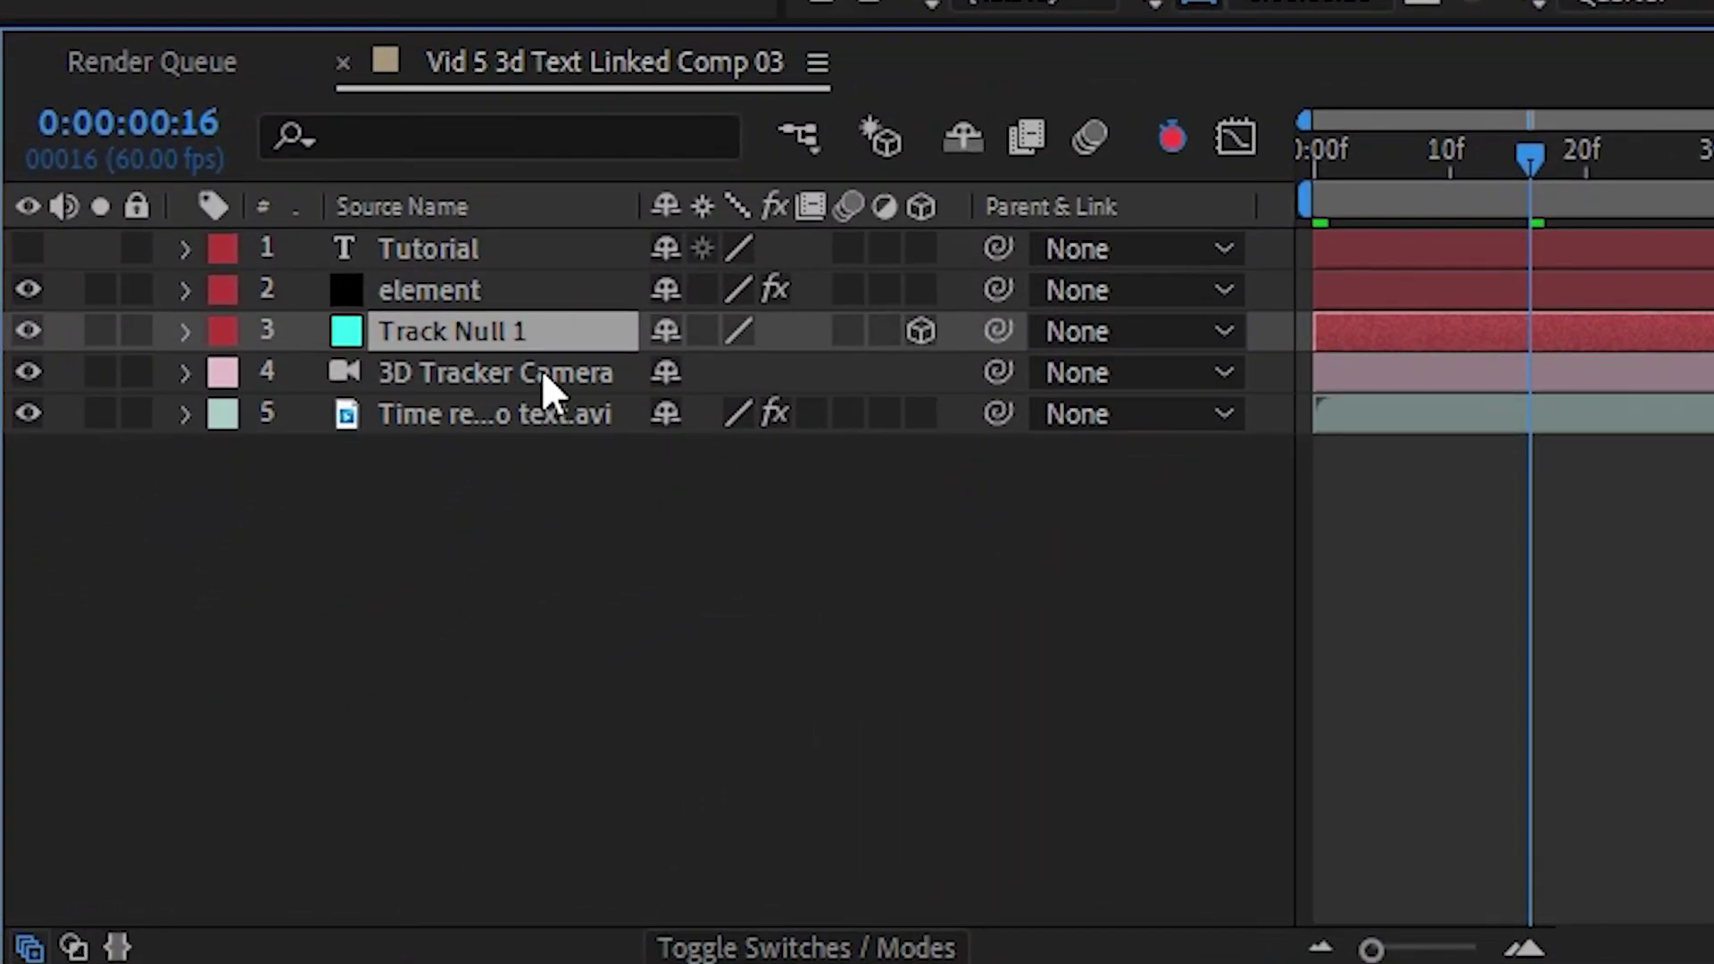
key("p")
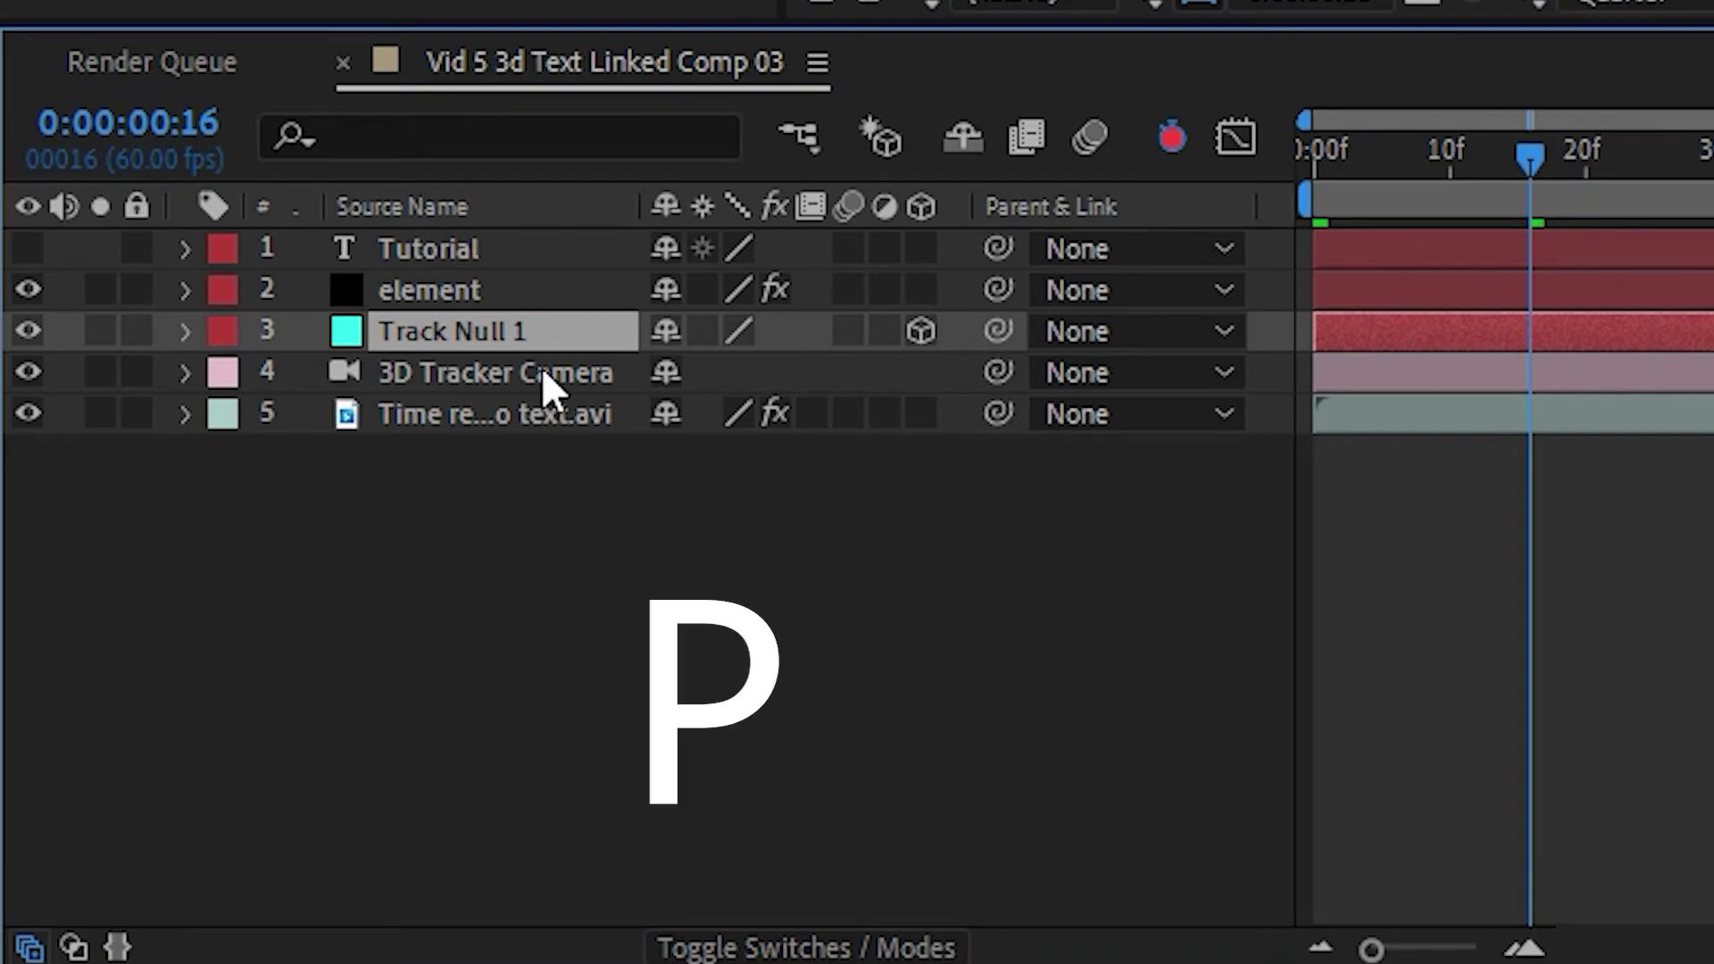
left_click(439, 284)
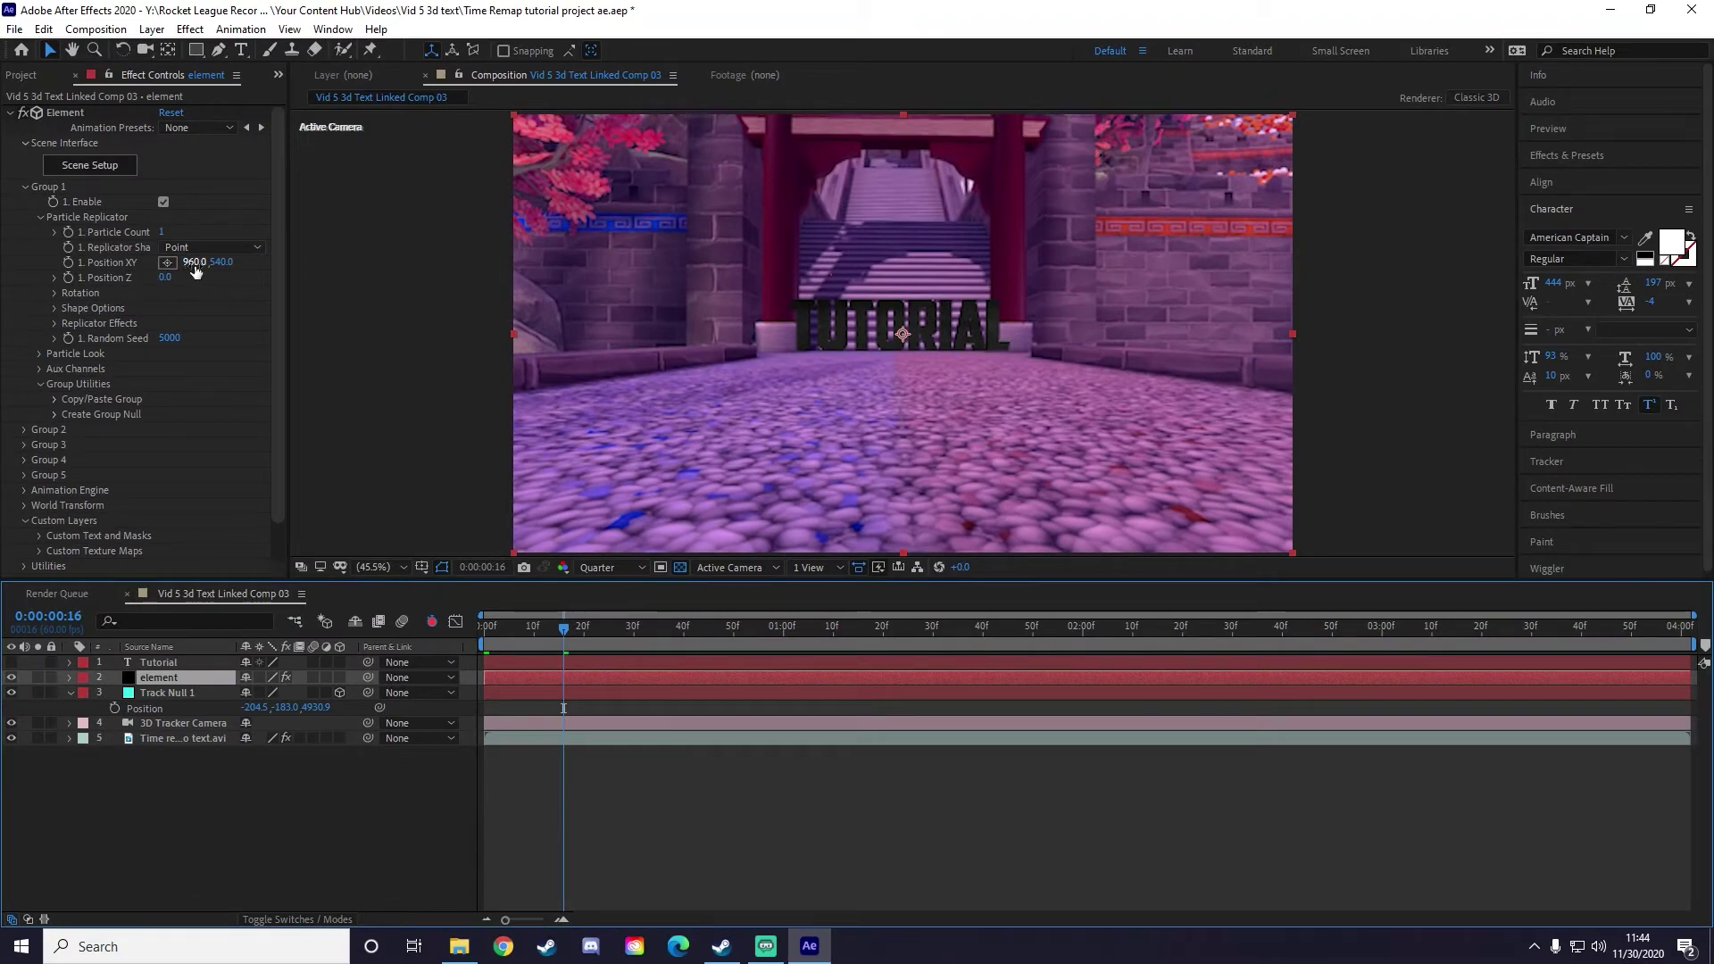
left_click(254, 707)
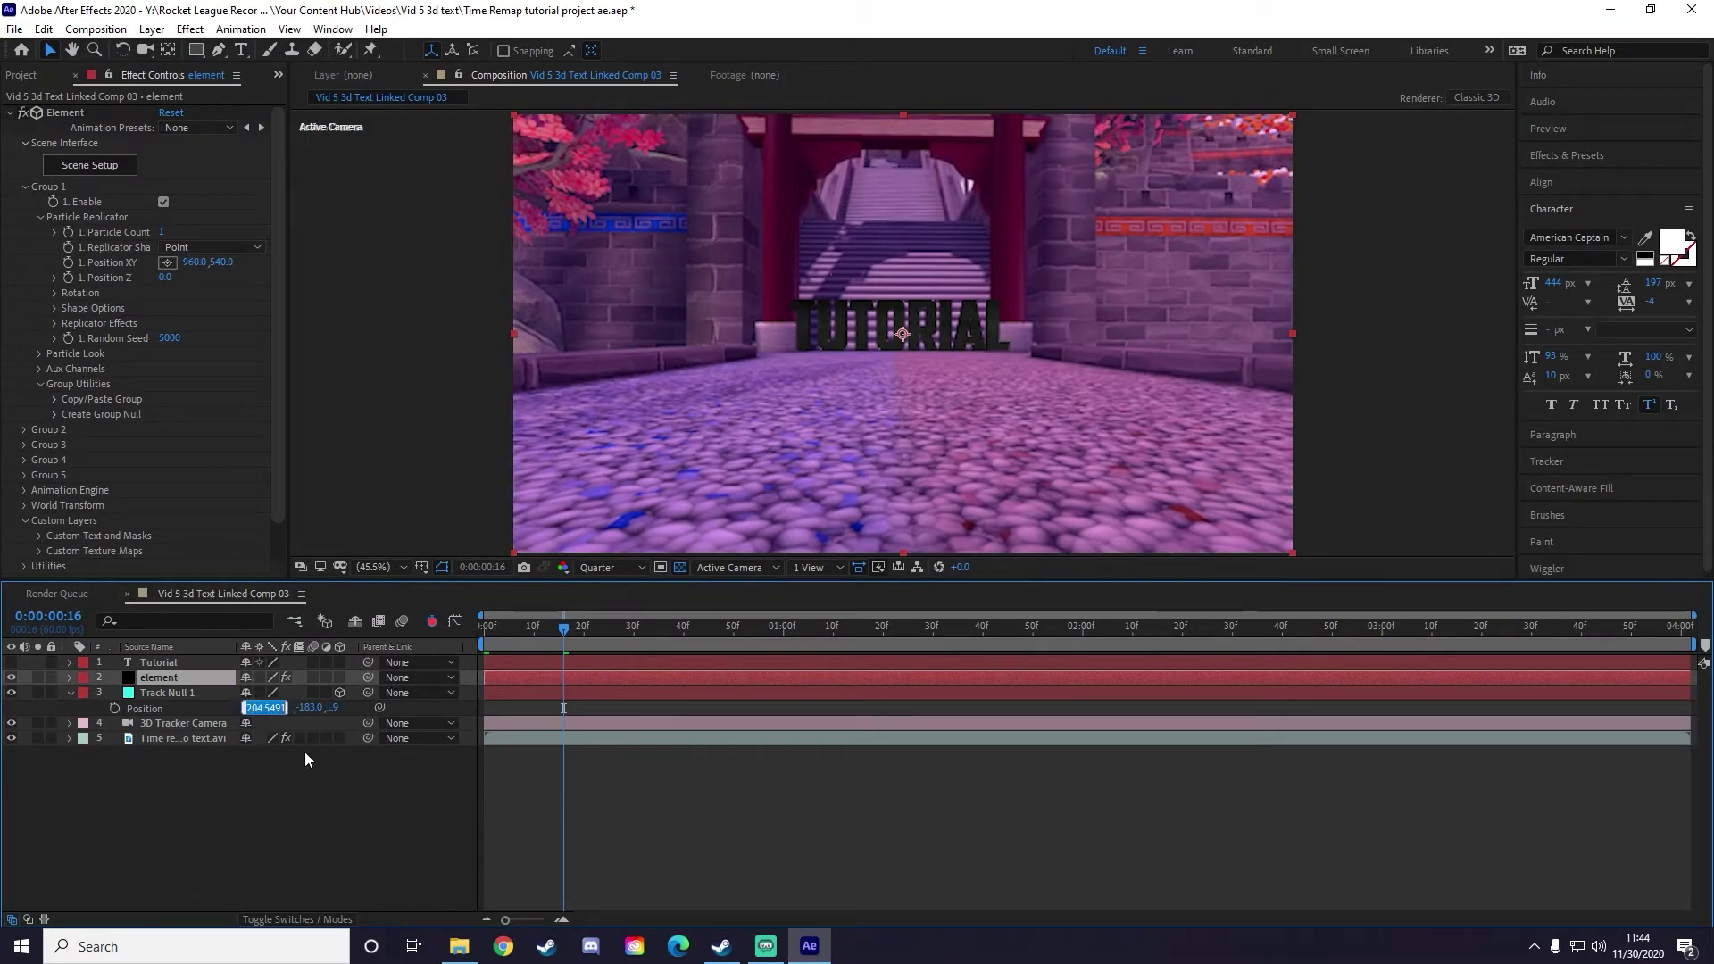
left_click(197, 262)
key("ctrl+v")
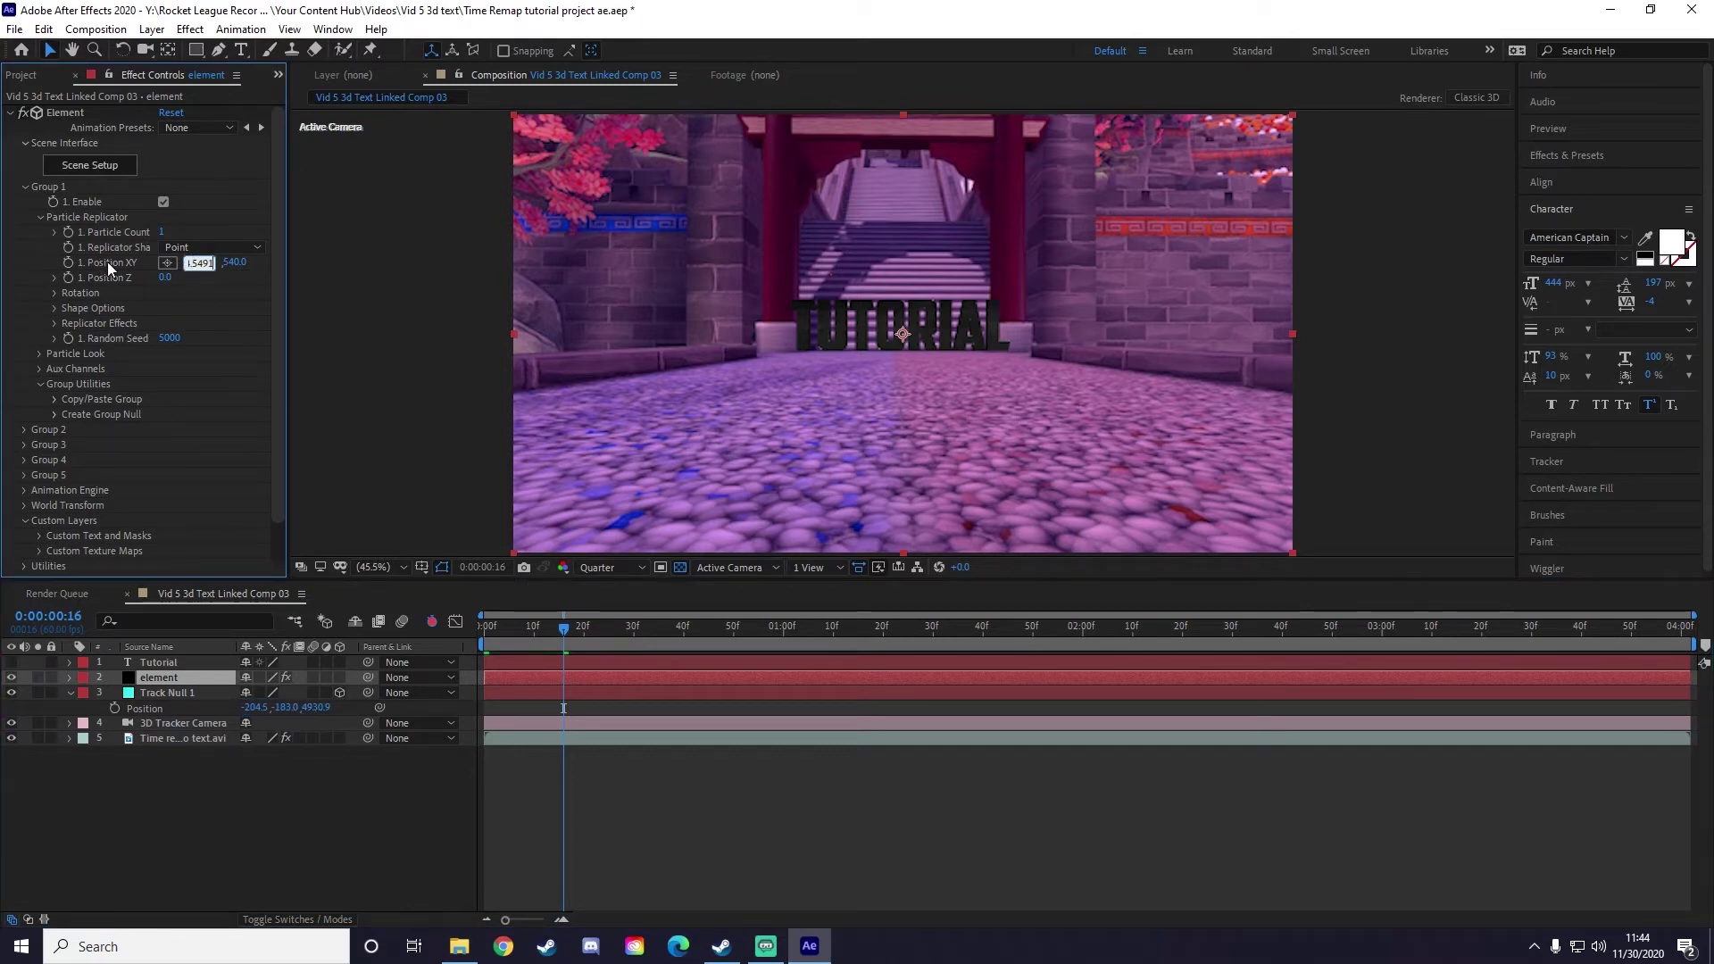
Step: Copy Track Null 1's Y value, -183.0, into Group 1's Position XY and its Z value, 4930.9, into Position Z
left_click(284, 707)
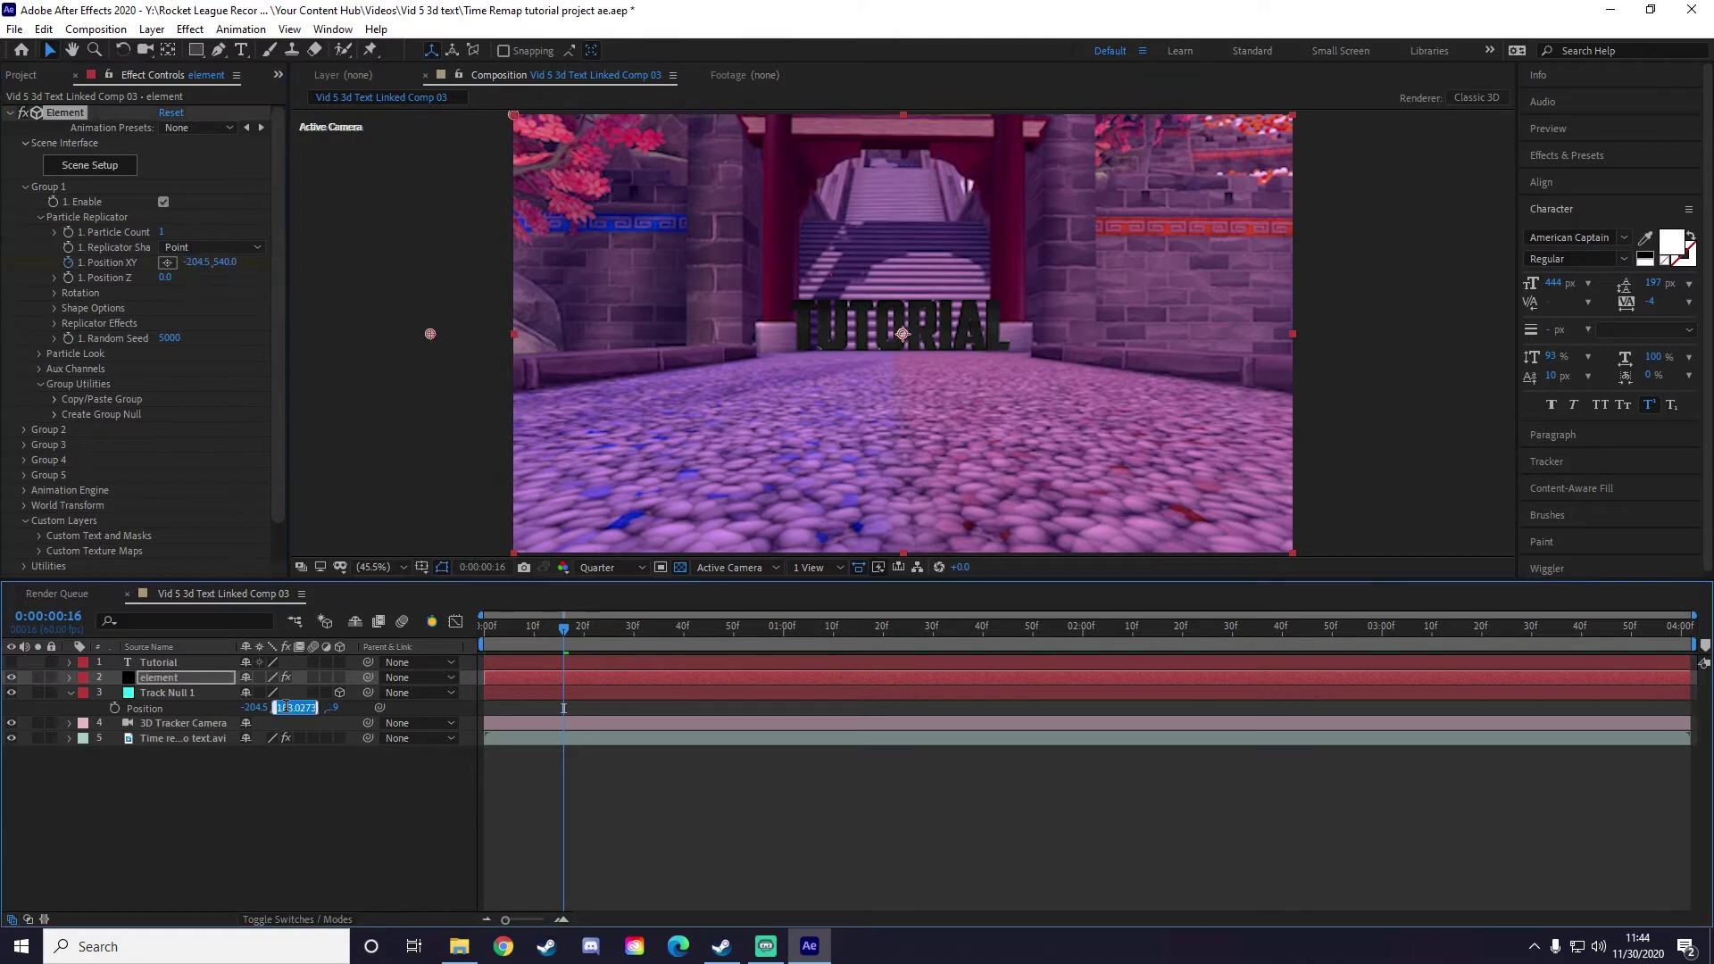
key("ctrl+c")
left_click(223, 262)
key("ctrl+v")
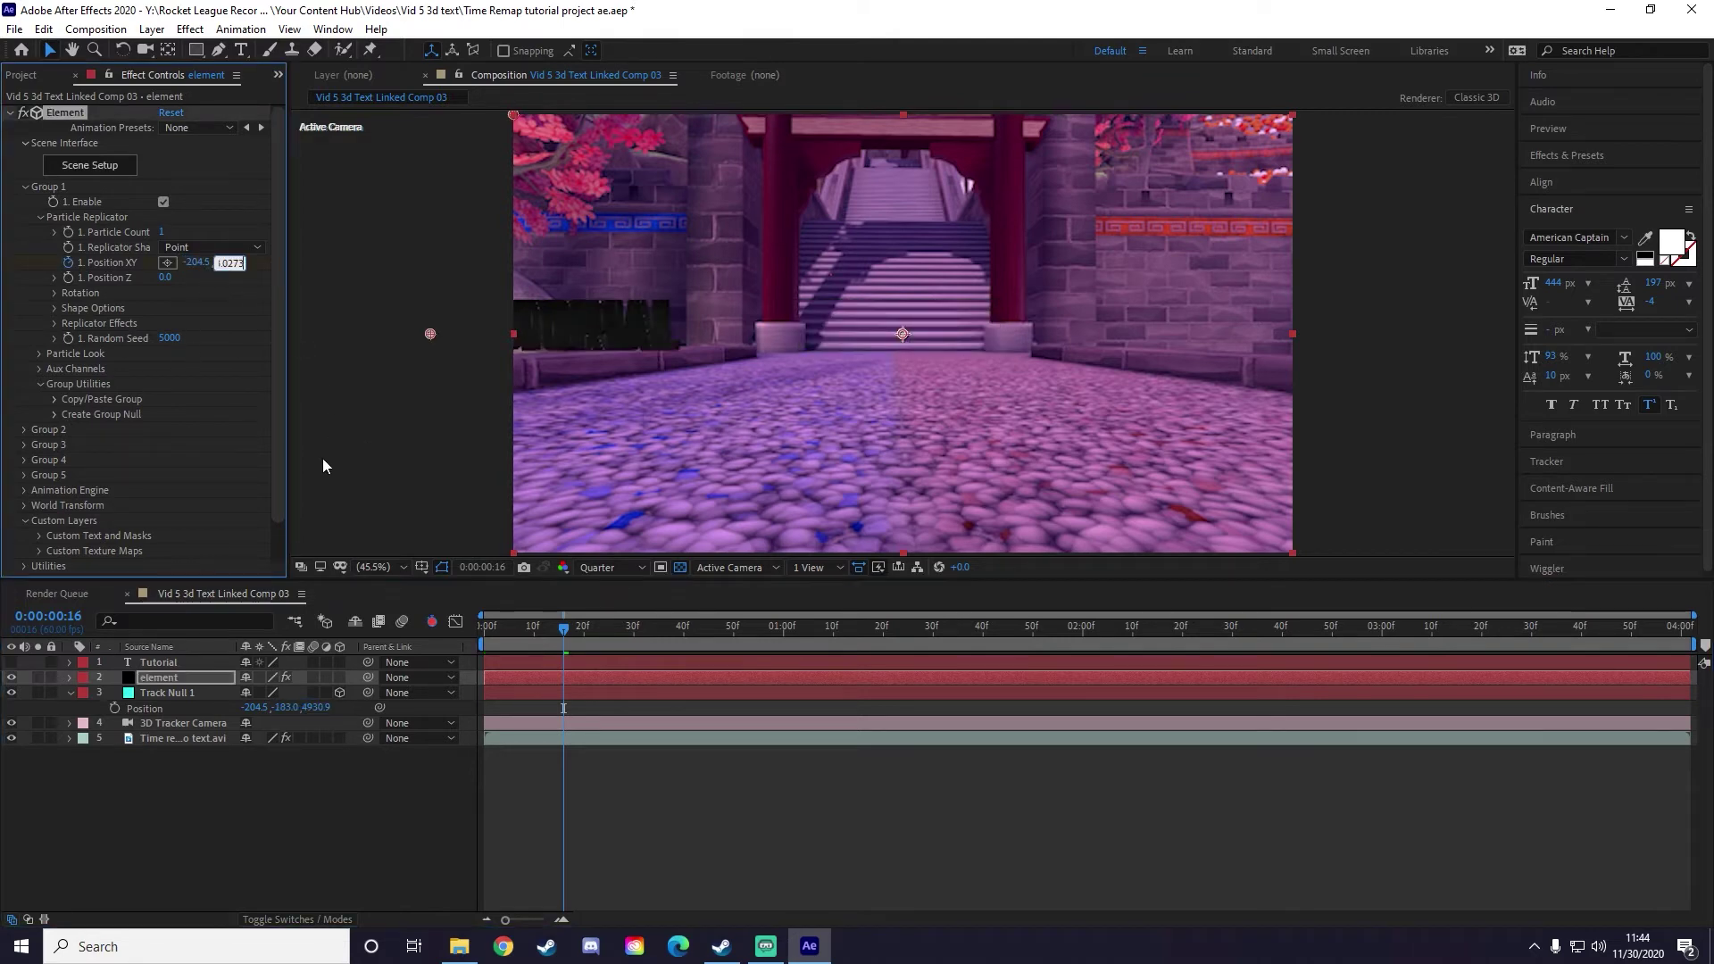
left_click(319, 707)
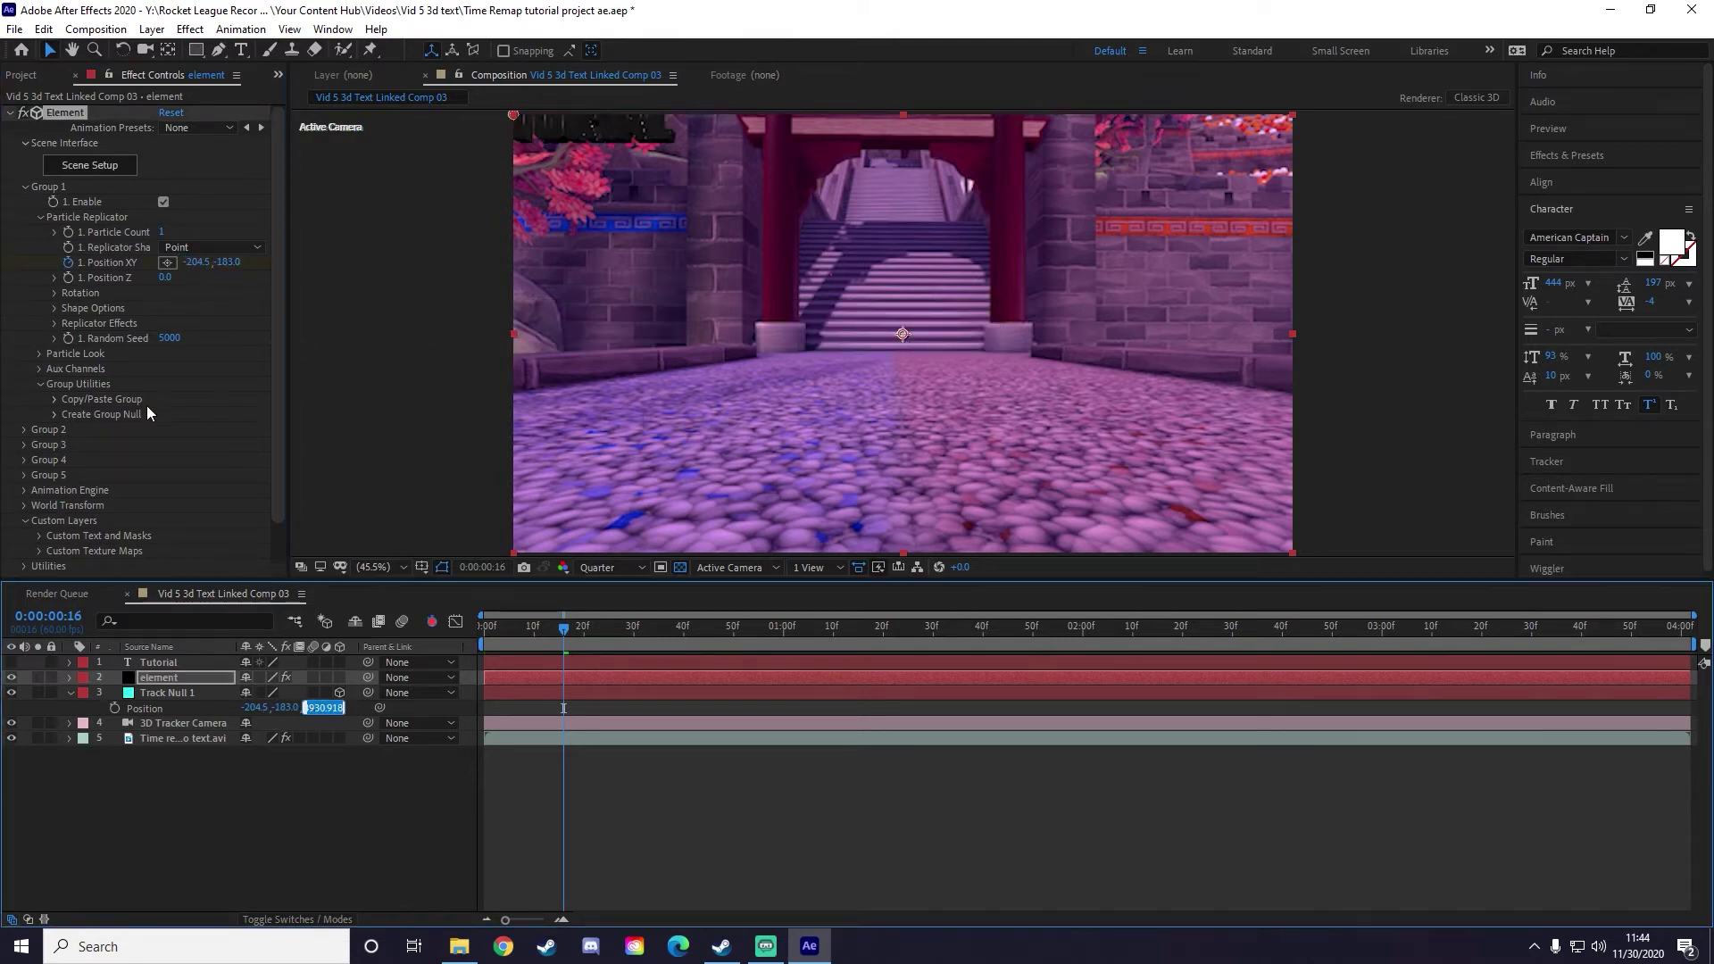
key("ctrl+c")
left_click(165, 278)
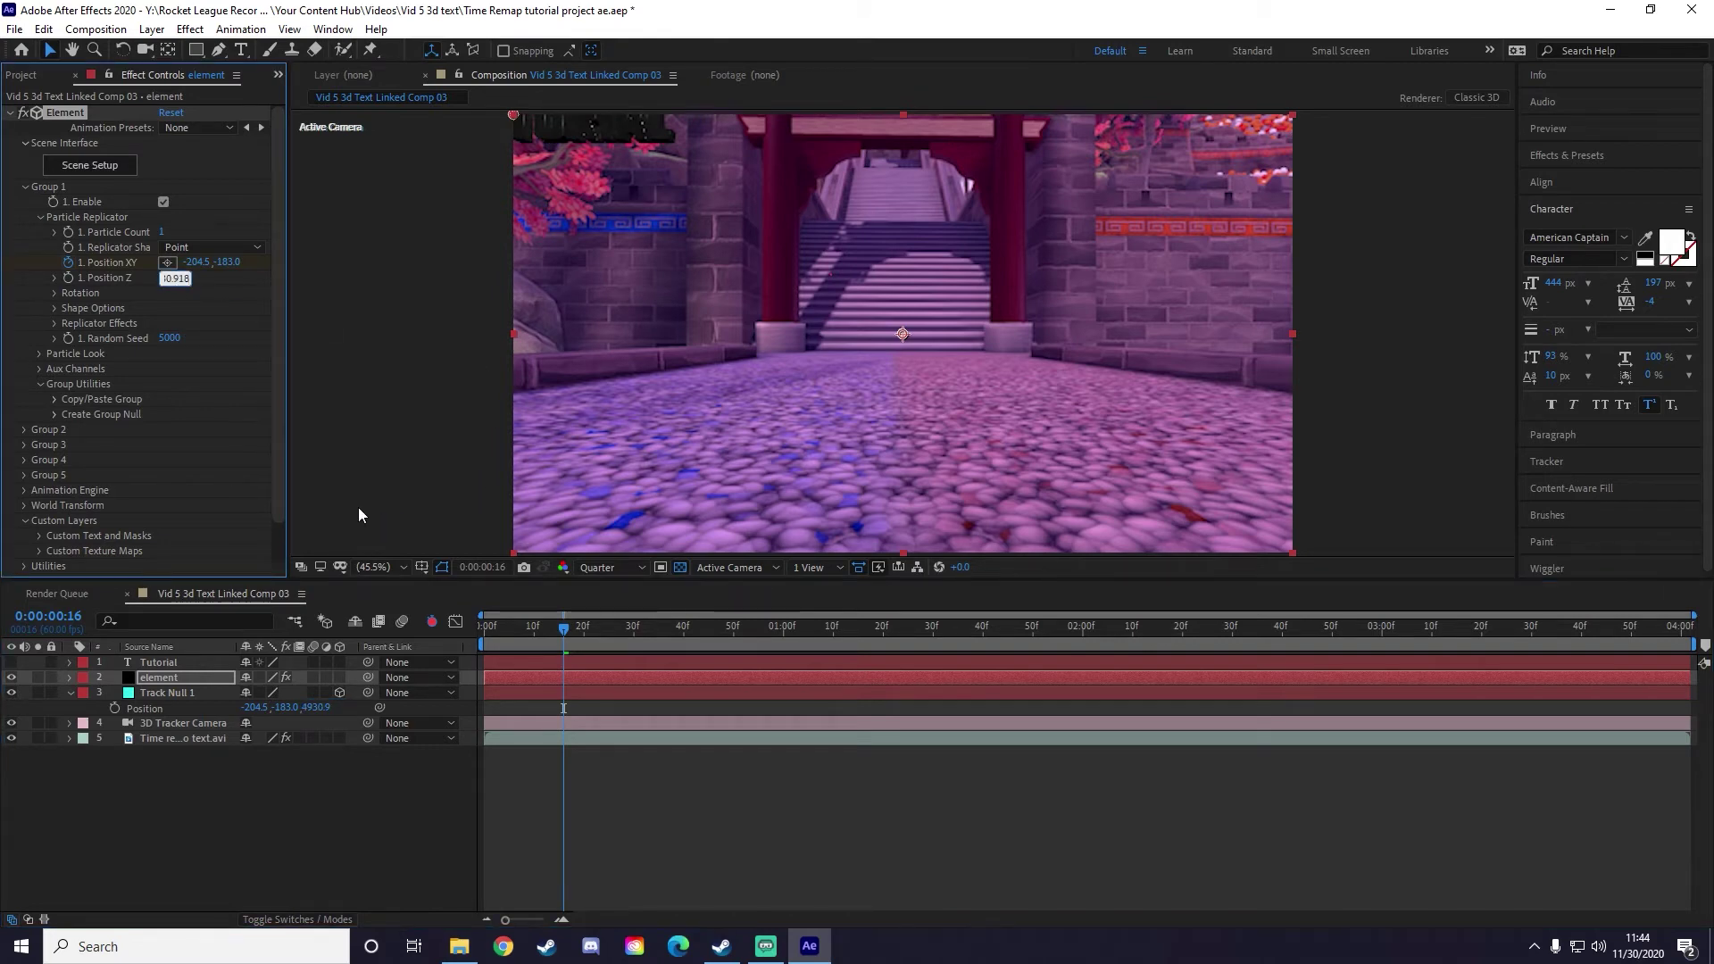
key("ctrl+v")
key("Return")
Step: Scrub through the timeline and play the composition from the start to check how the text tracks with the footage
left_click_drag(561, 630, 900, 646)
key("Home")
key("space")
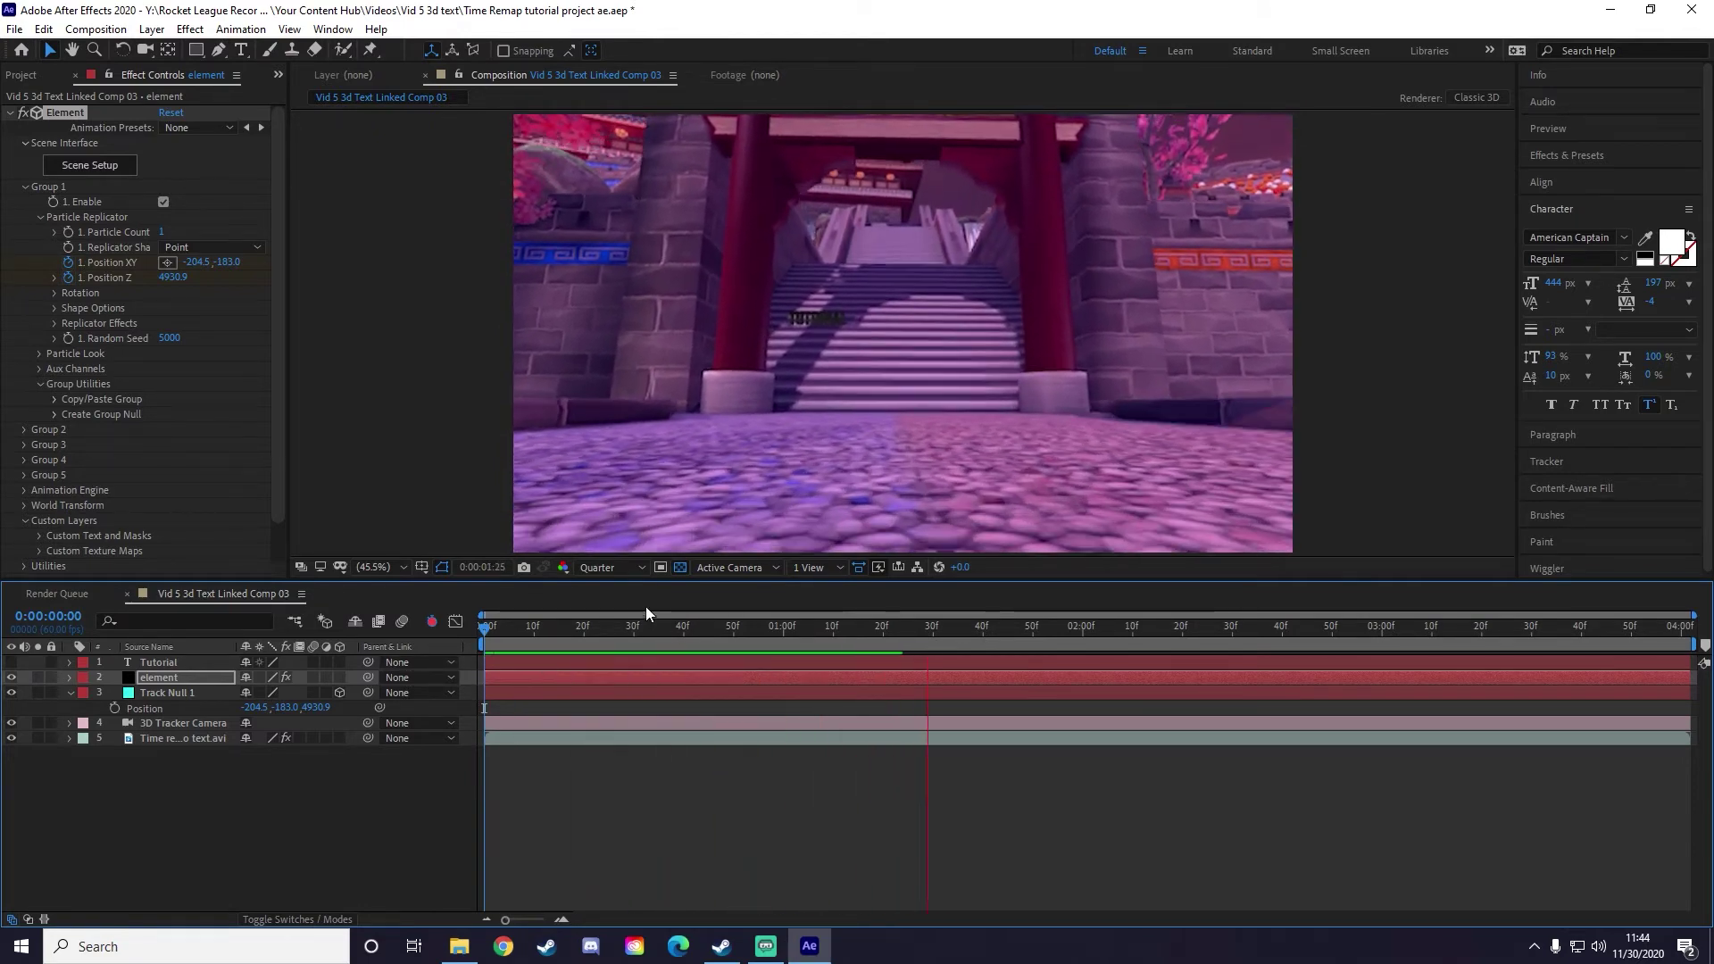
key("space")
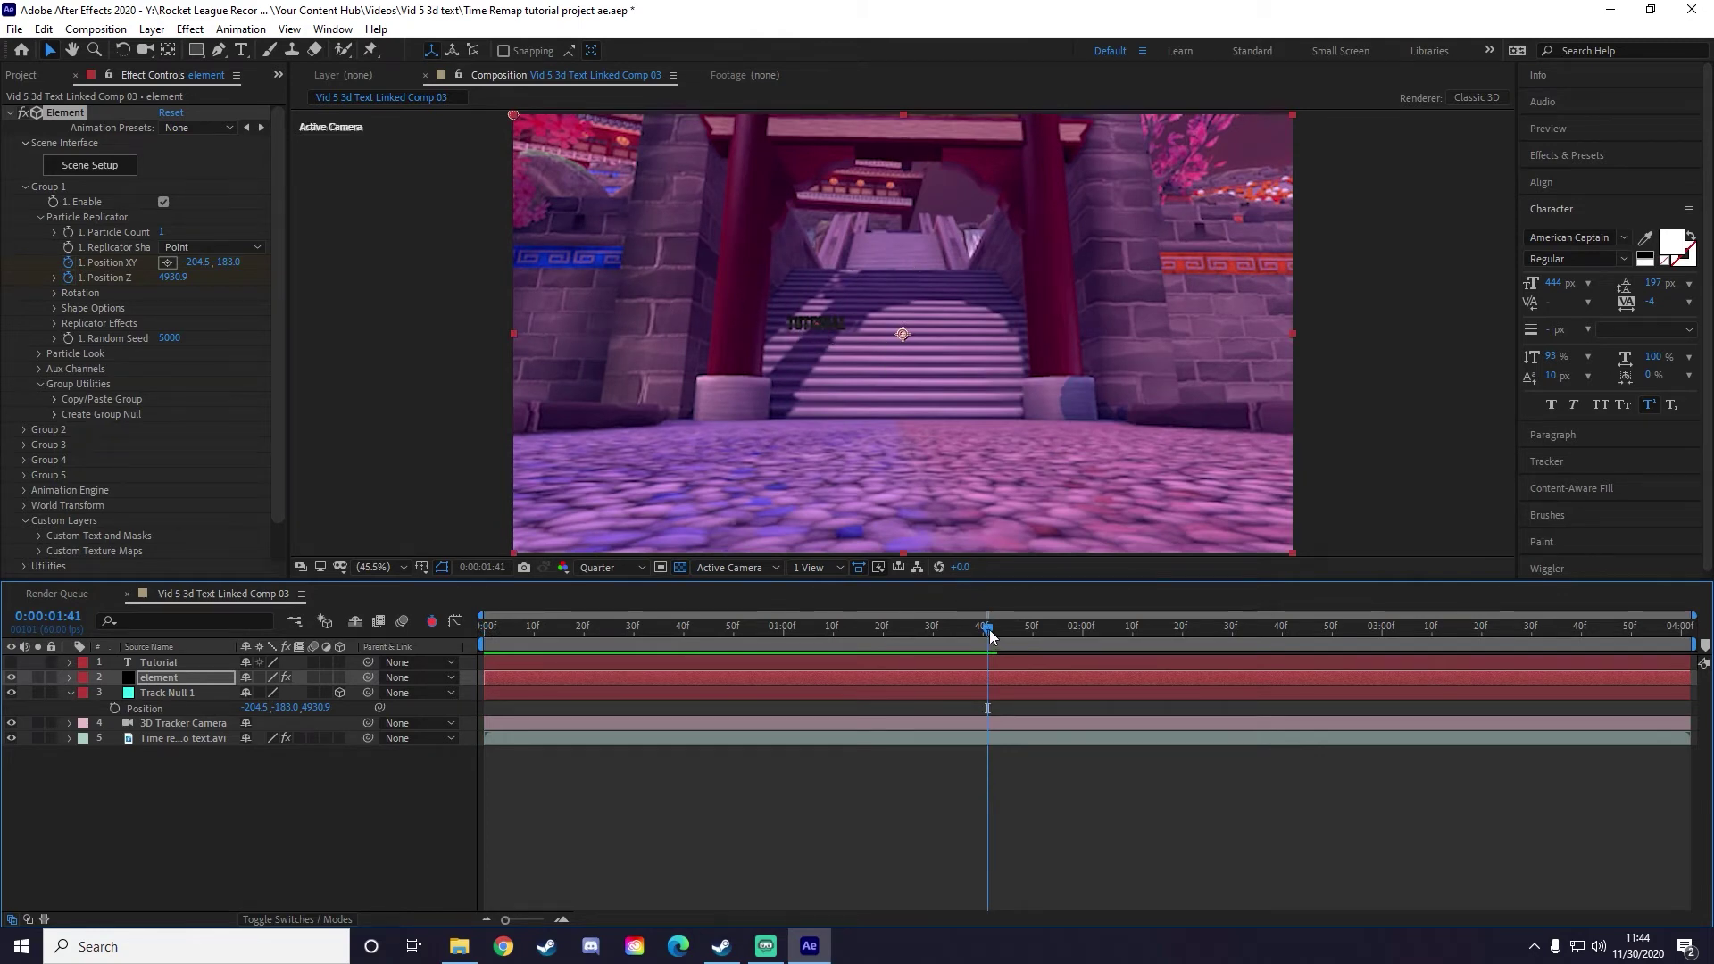
Step: From the composition's start, set Group 1's Position Z to 1720.9 and Position XY to 913.5, -183.0, and preview the result
left_click_drag(987, 627, 879, 627)
left_click_drag(751, 611, 442, 609)
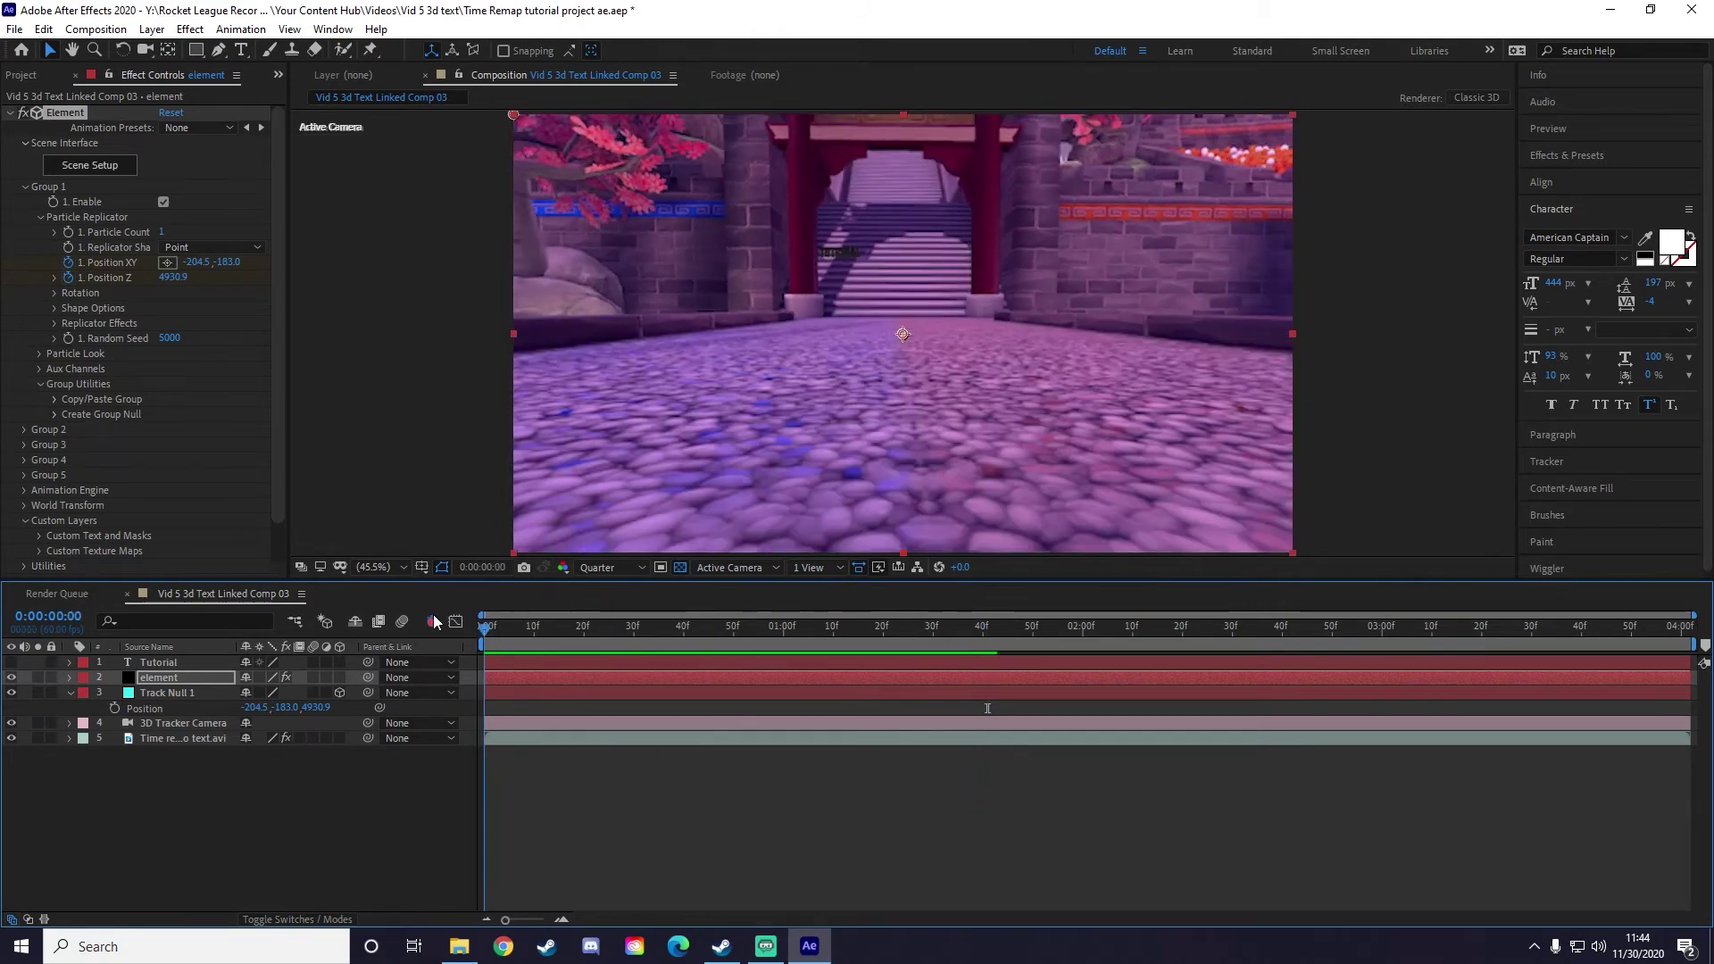
left_click(71, 692)
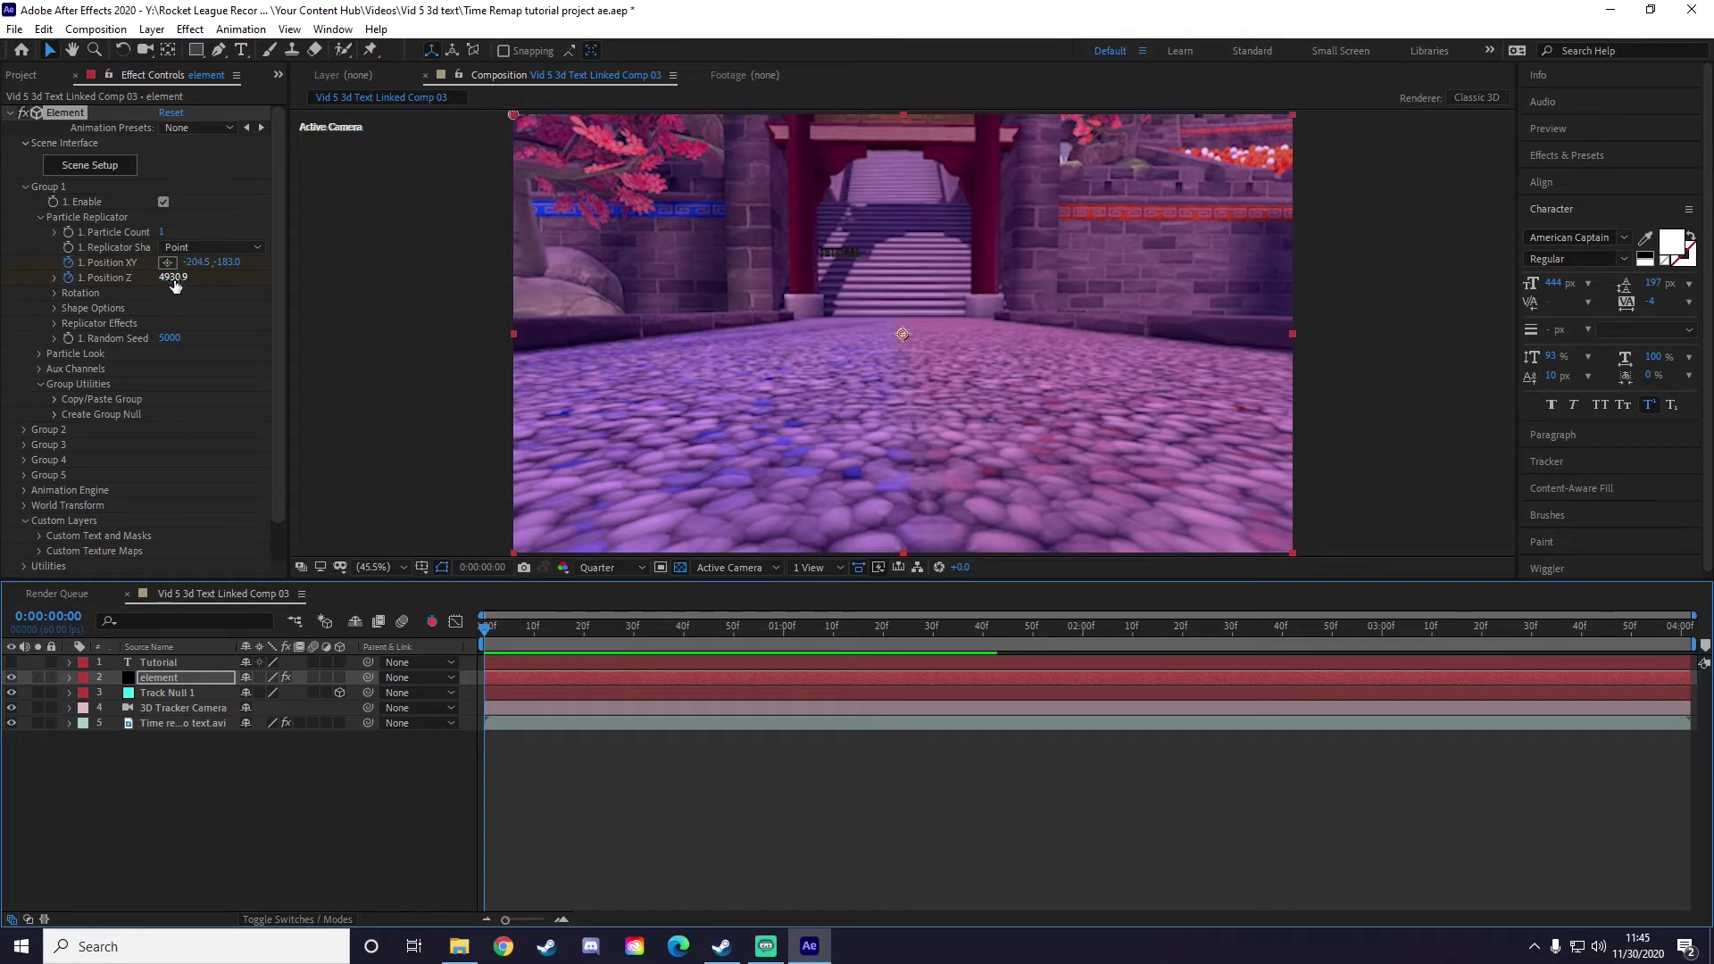
left_click_drag(175, 278, 94, 278)
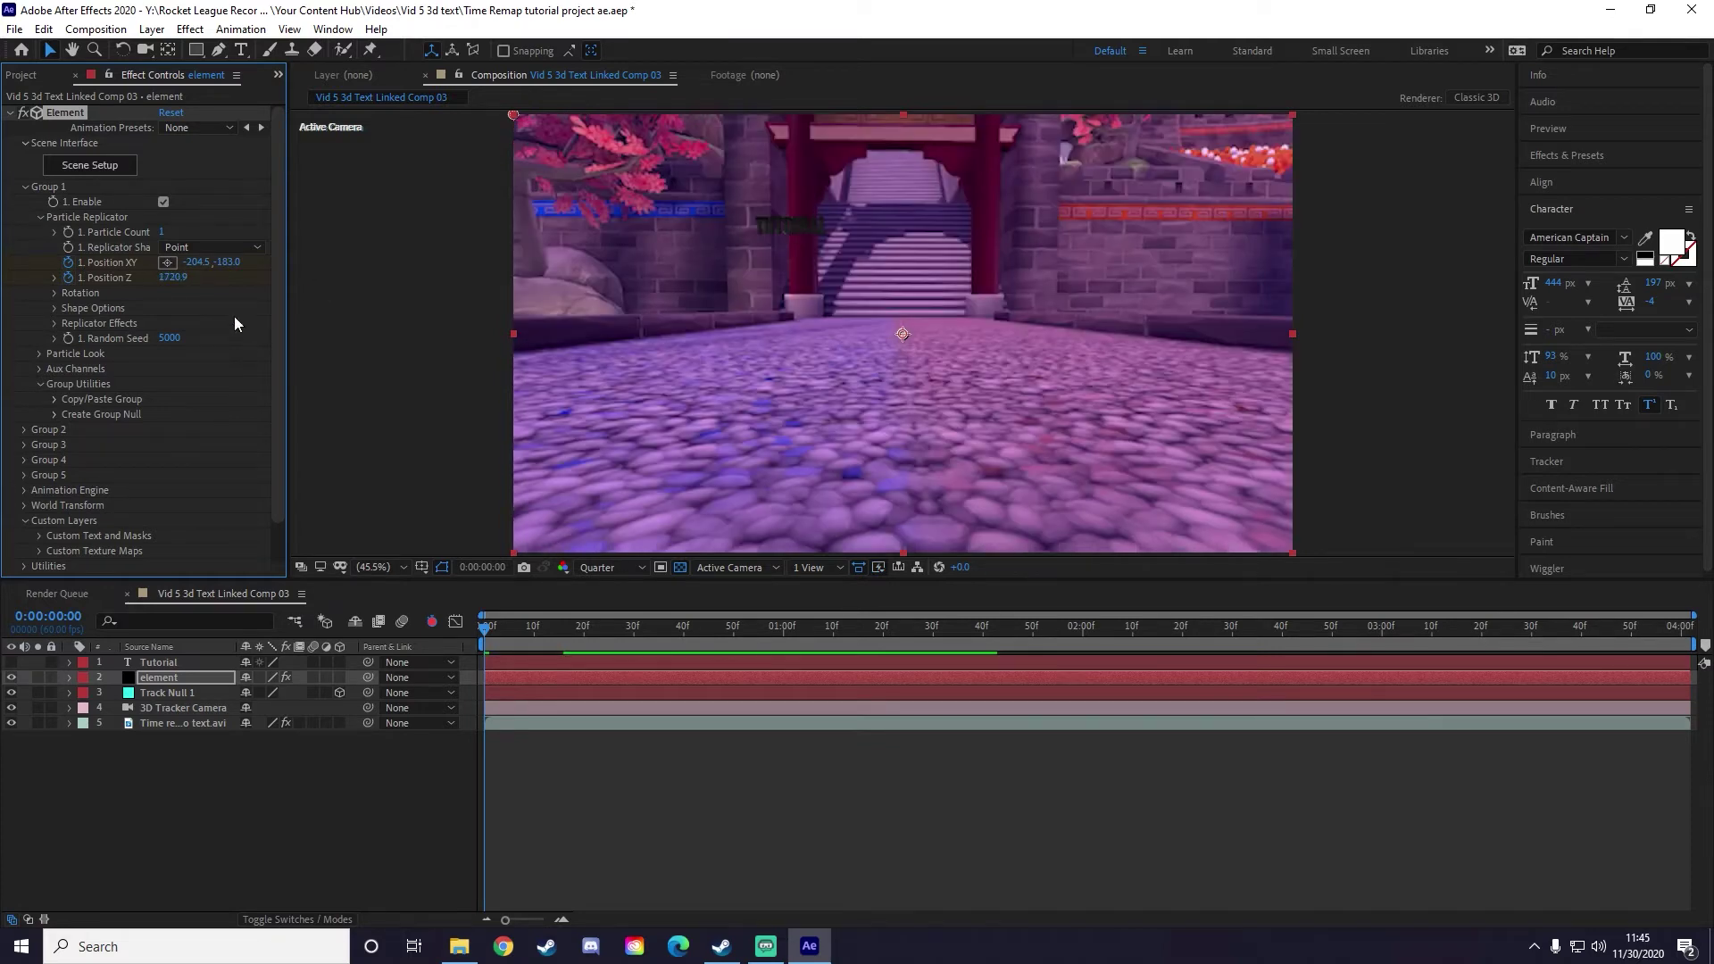
left_click_drag(196, 270, 978, 282)
left_click_drag(204, 268, 407, 274)
key("space")
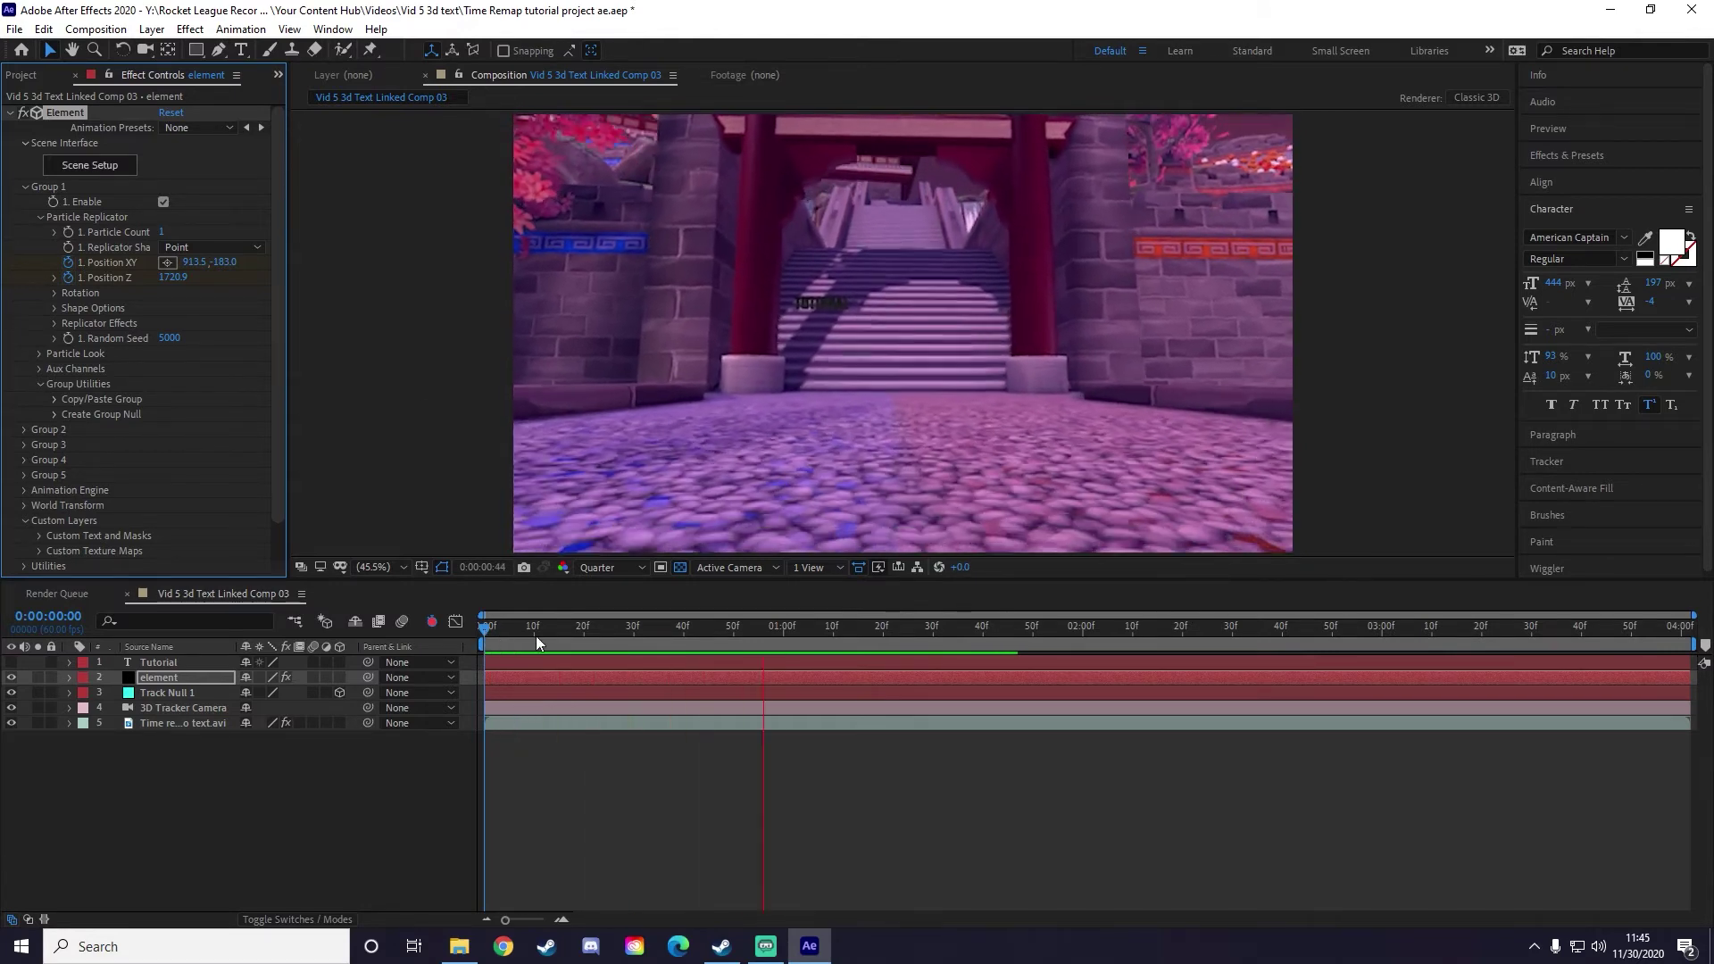
left_click(620, 627)
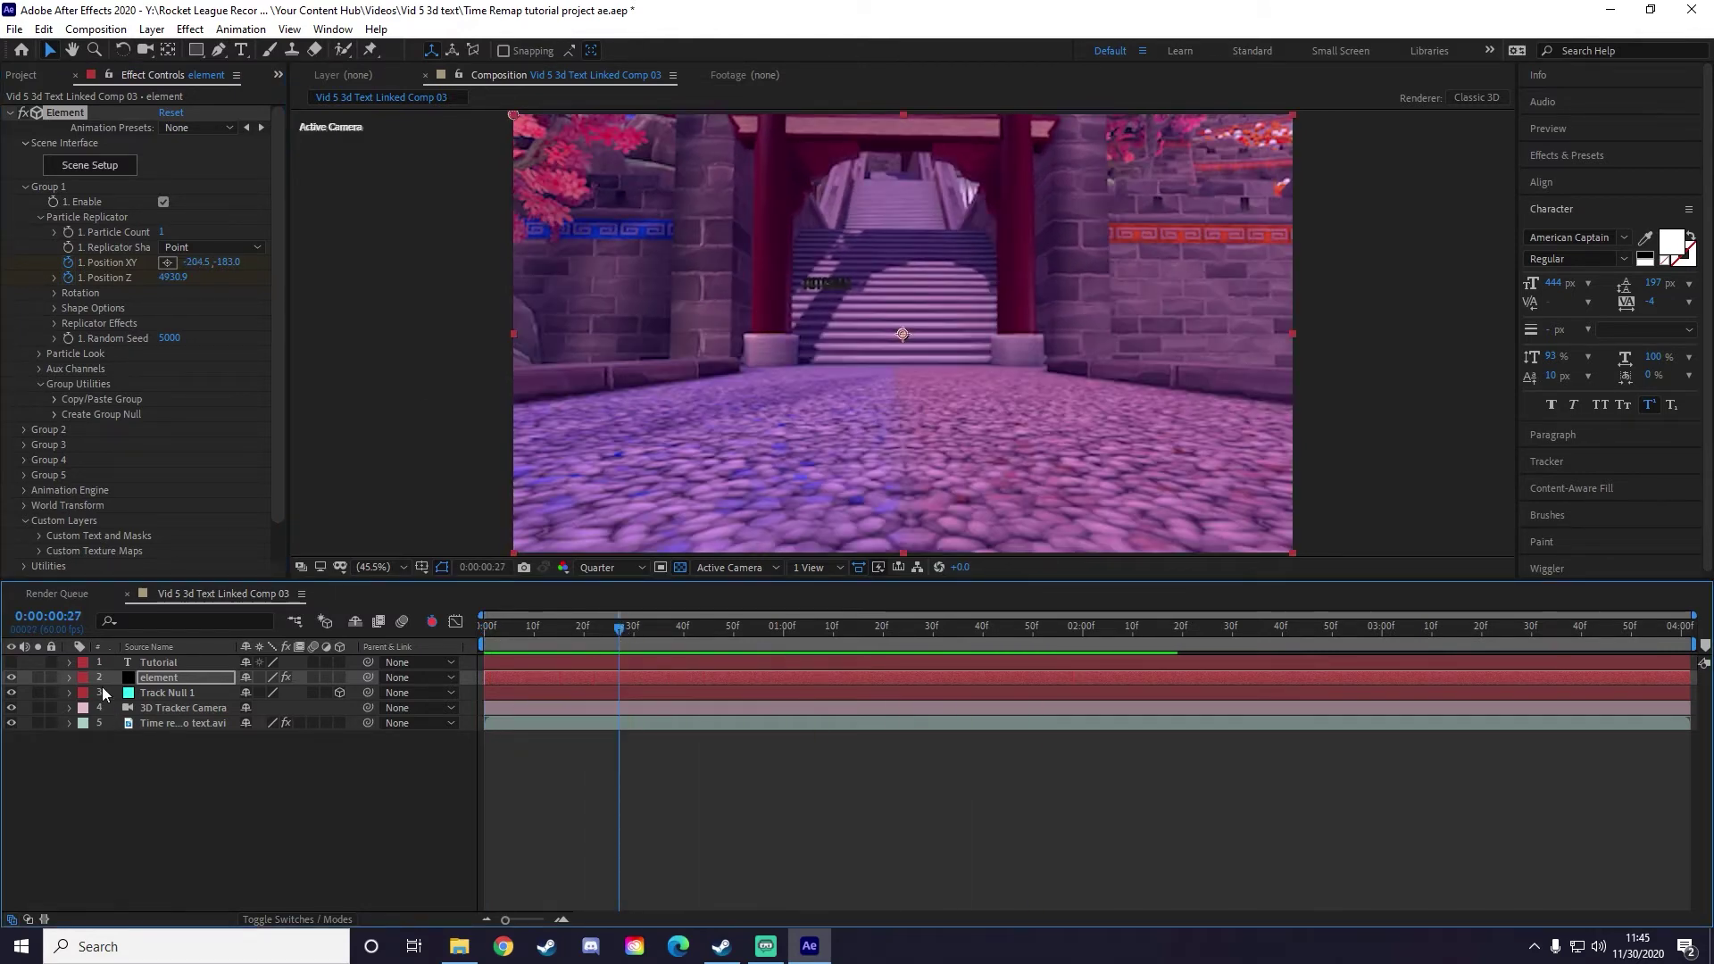
Step: Expand the element layer in the timeline down to Group 1's Particle Replicator properties to expose the position keyframes
left_click(69, 678)
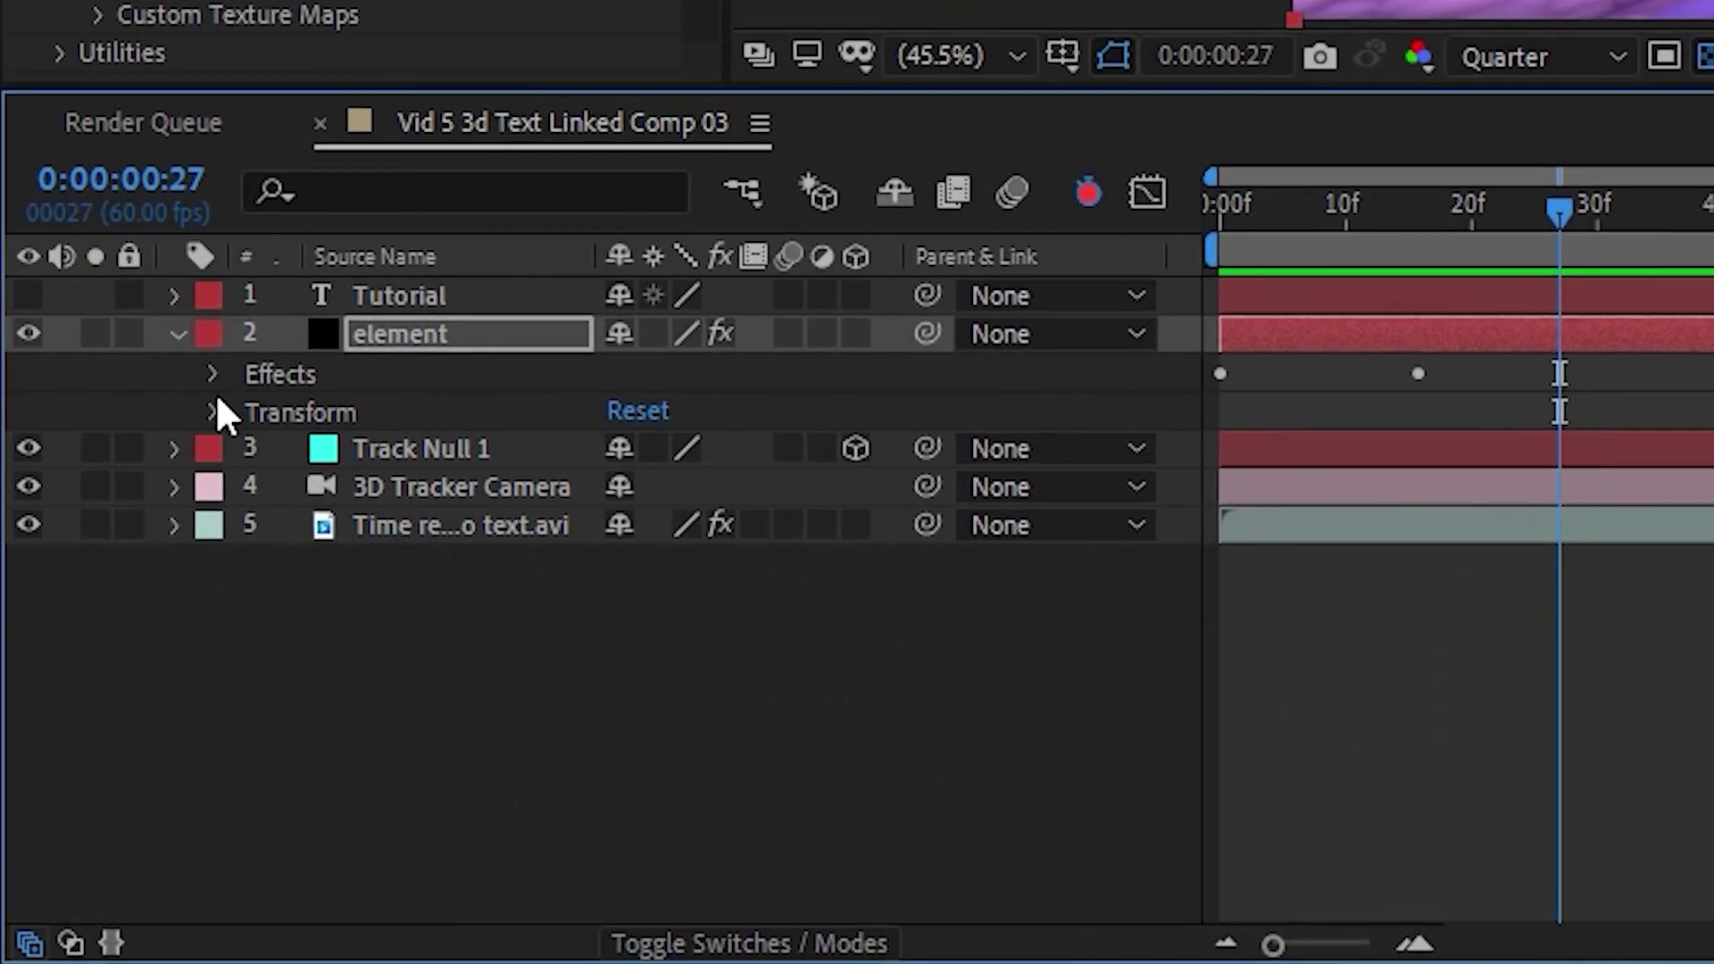
left_click(128, 582)
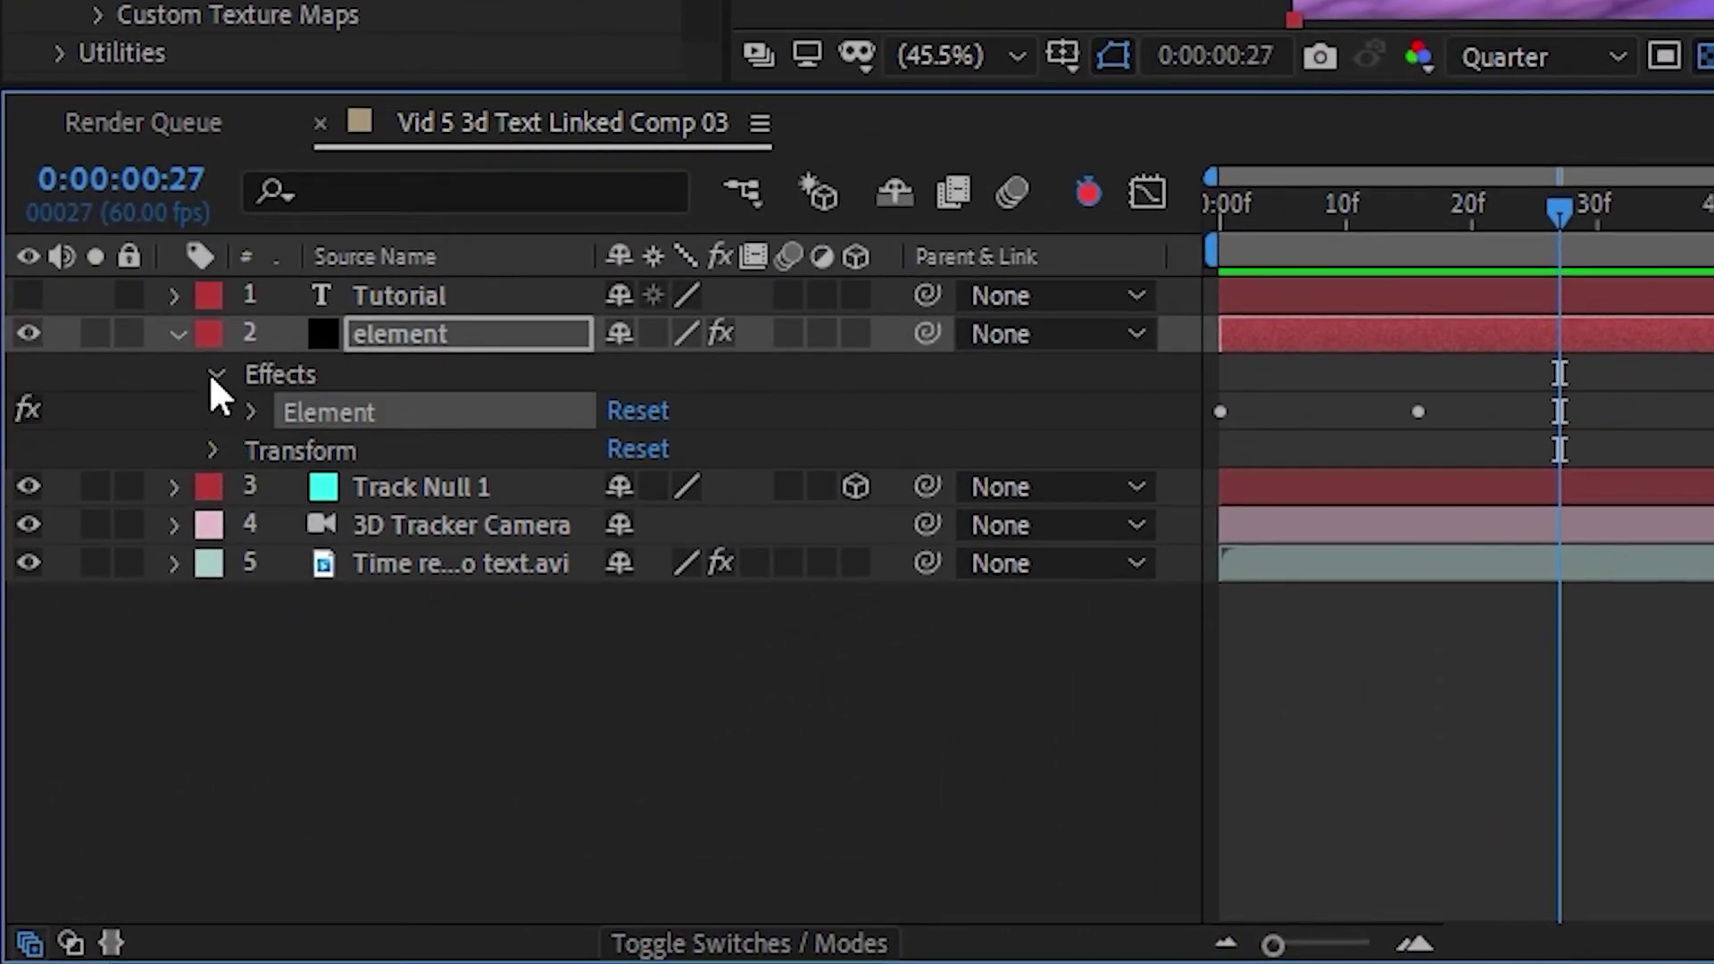
left_click(249, 412)
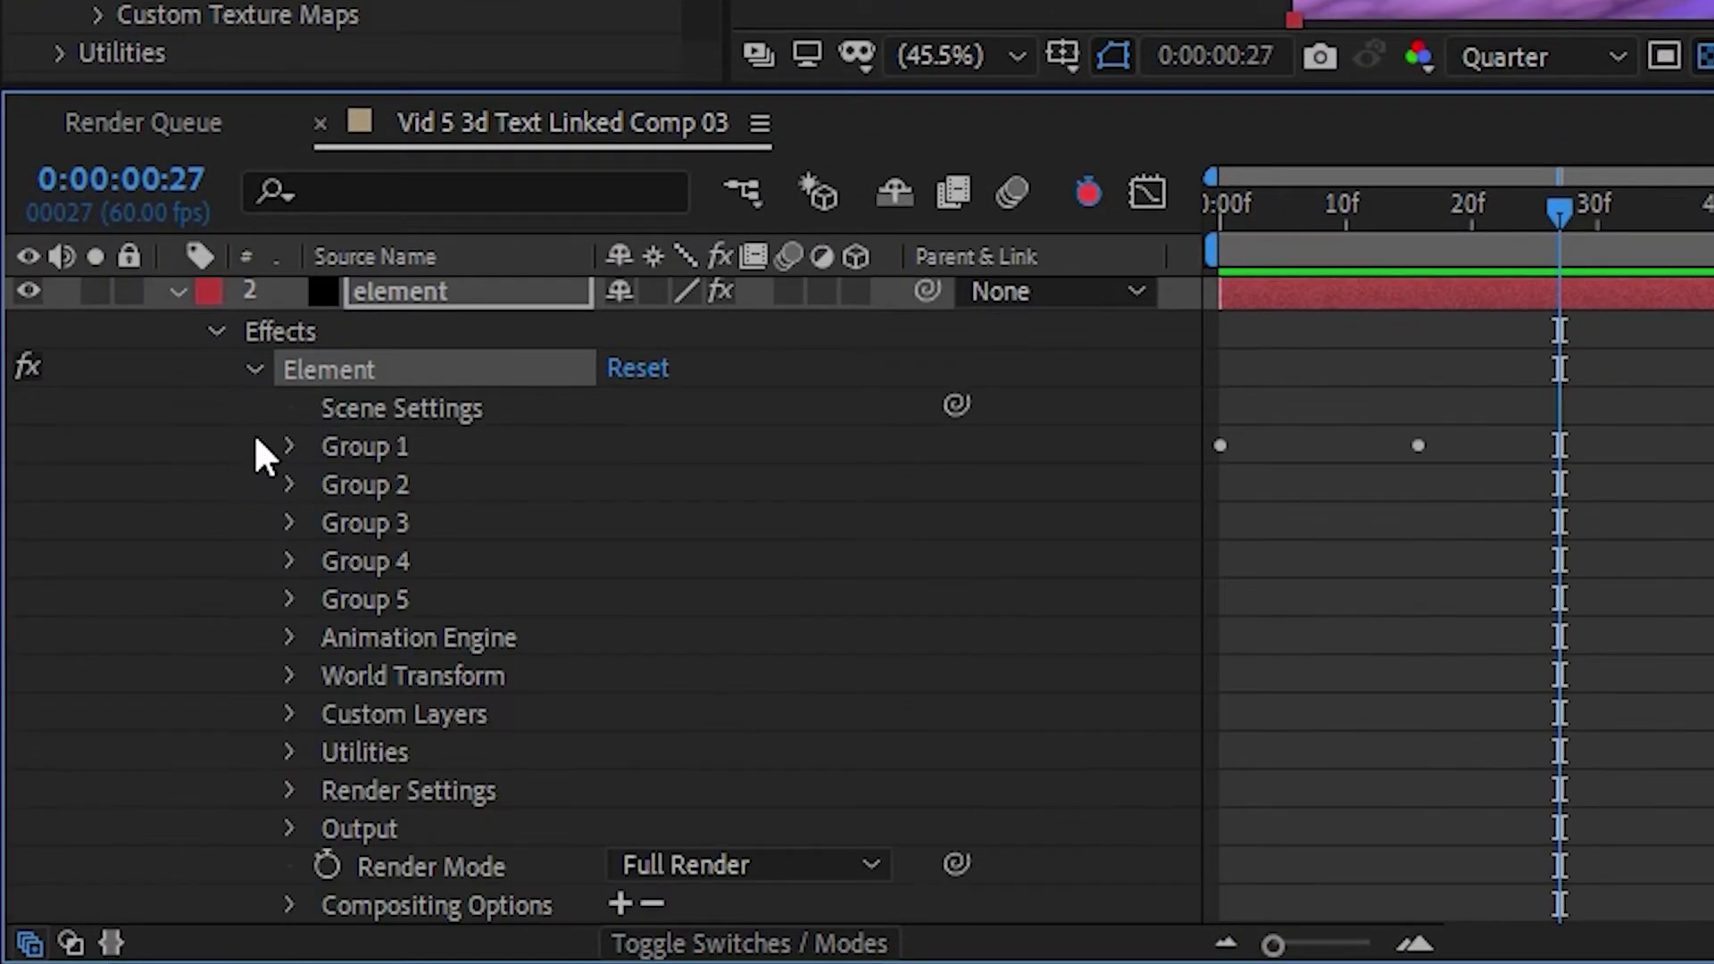
left_click(287, 446)
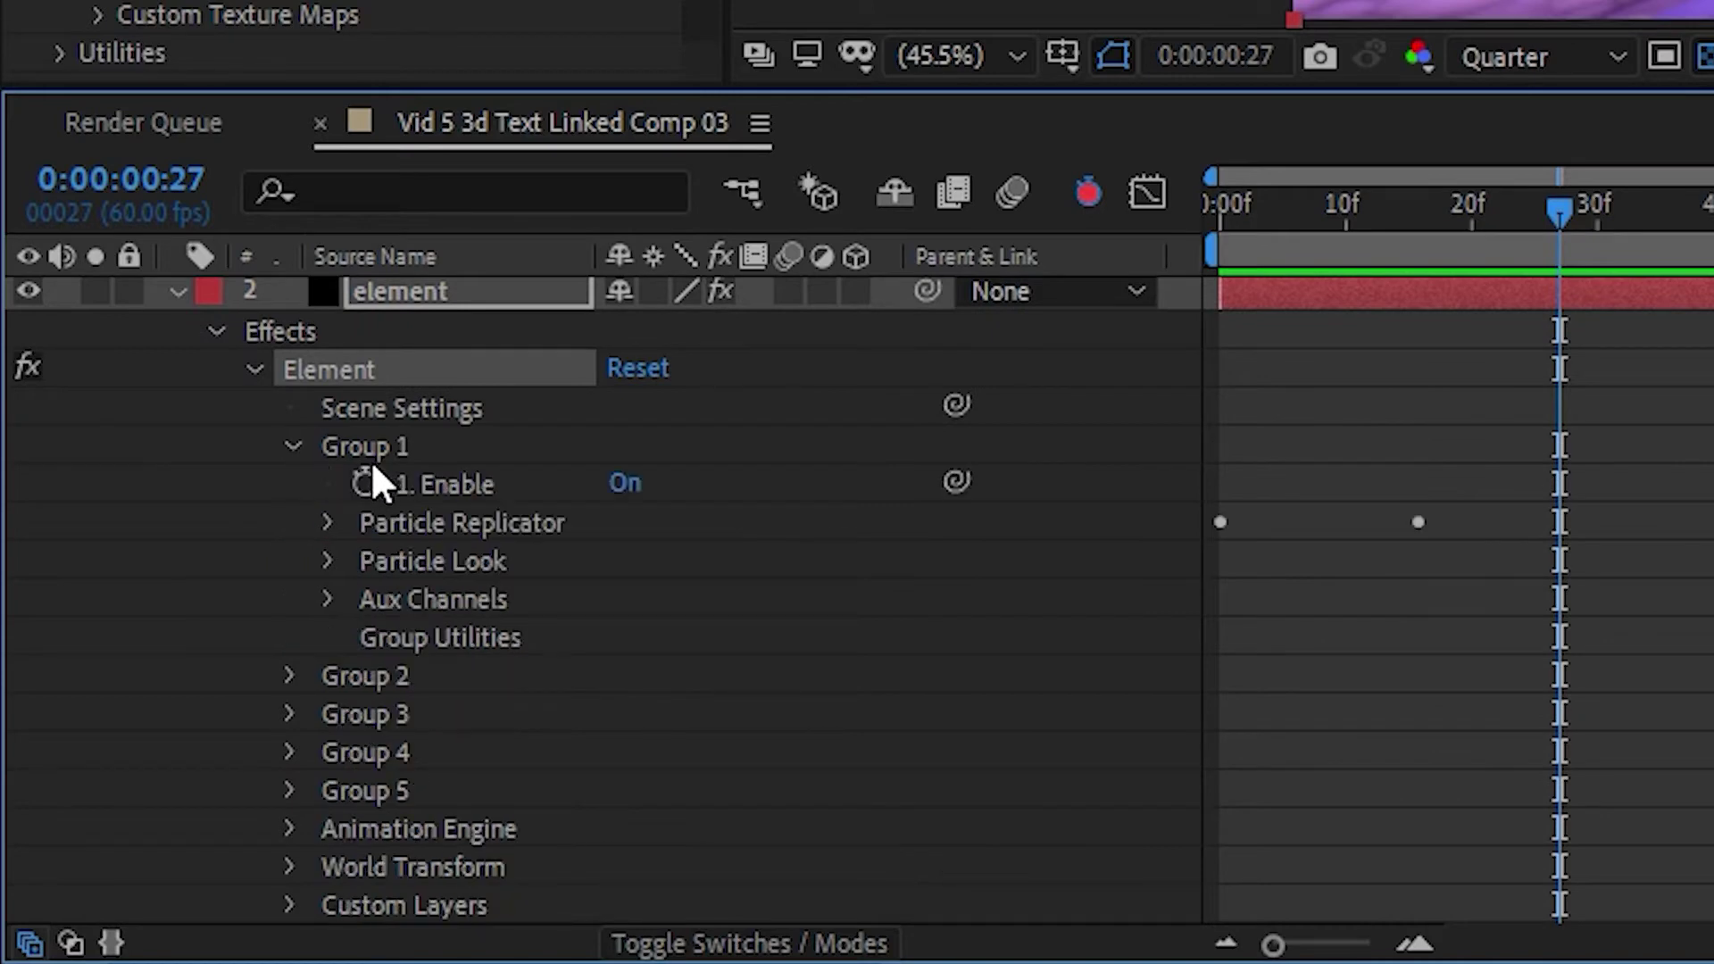
left_click(328, 523)
mouse_move(1376, 601)
left_mouse_down()
mouse_move(1523, 768)
mouse_move(1399, 627)
left_mouse_up()
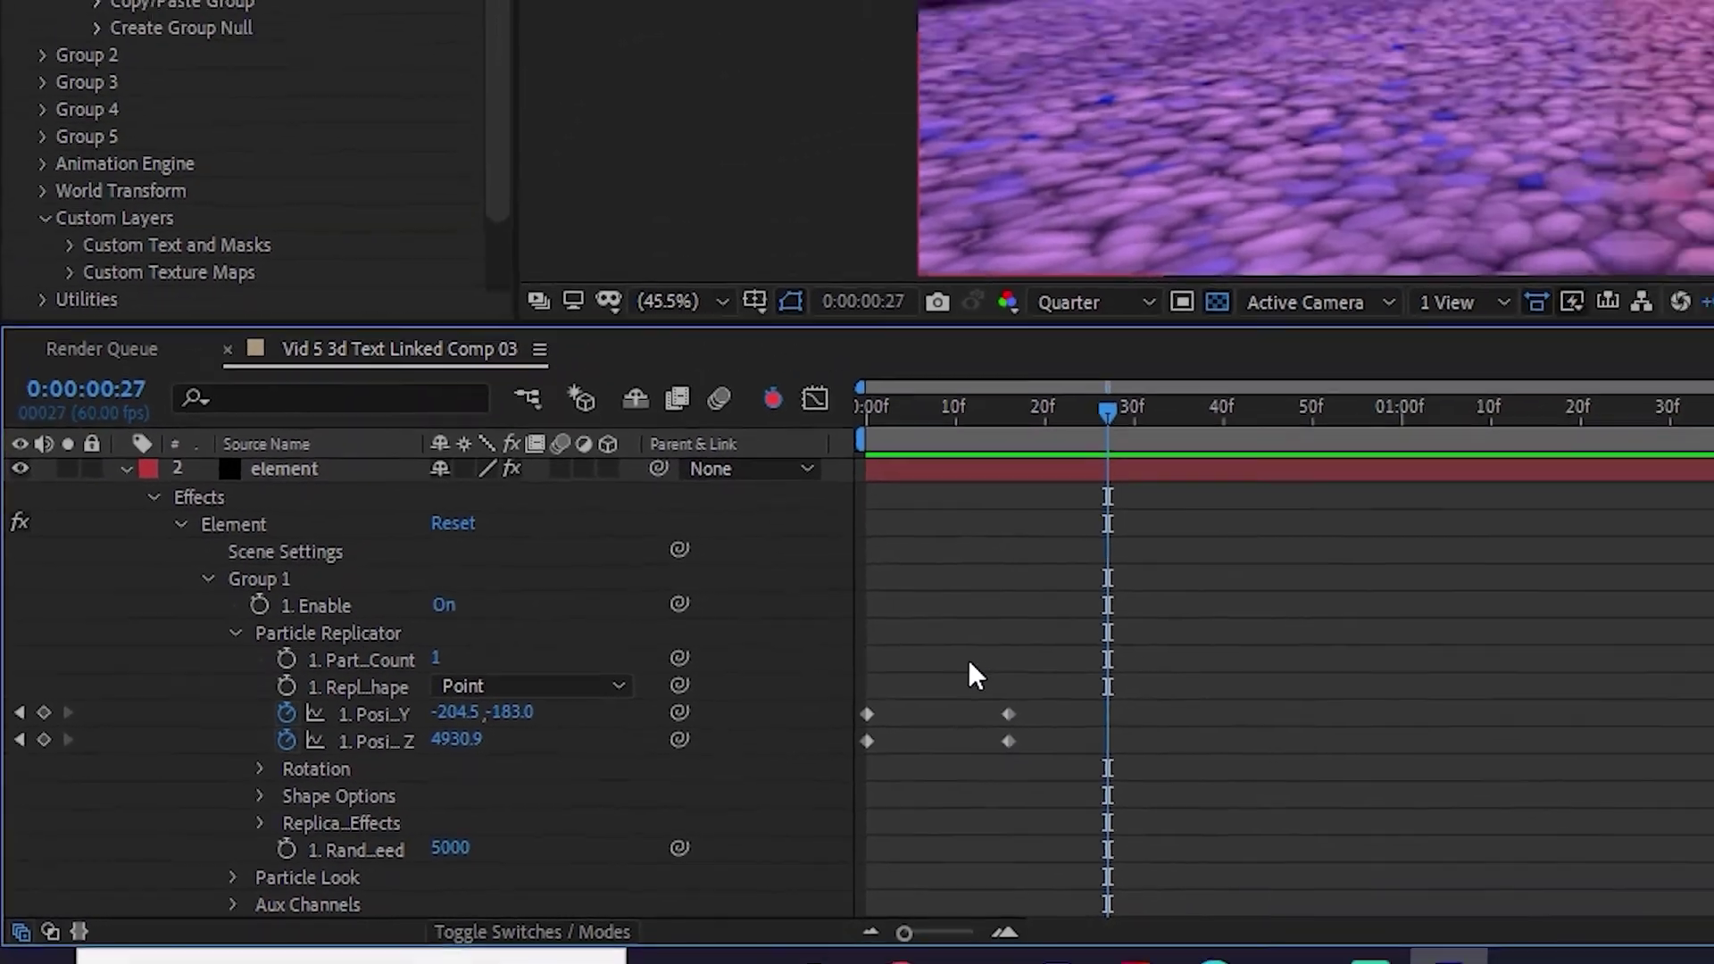
Step: Delete the second pair of Position XY and Position Z keyframes, keeping only the ones at frame 0
left_click_drag(972, 671, 1004, 714)
left_click_drag(563, 790, 563, 790)
left_click_drag(582, 627, 459, 631)
left_click_drag(555, 786, 587, 855)
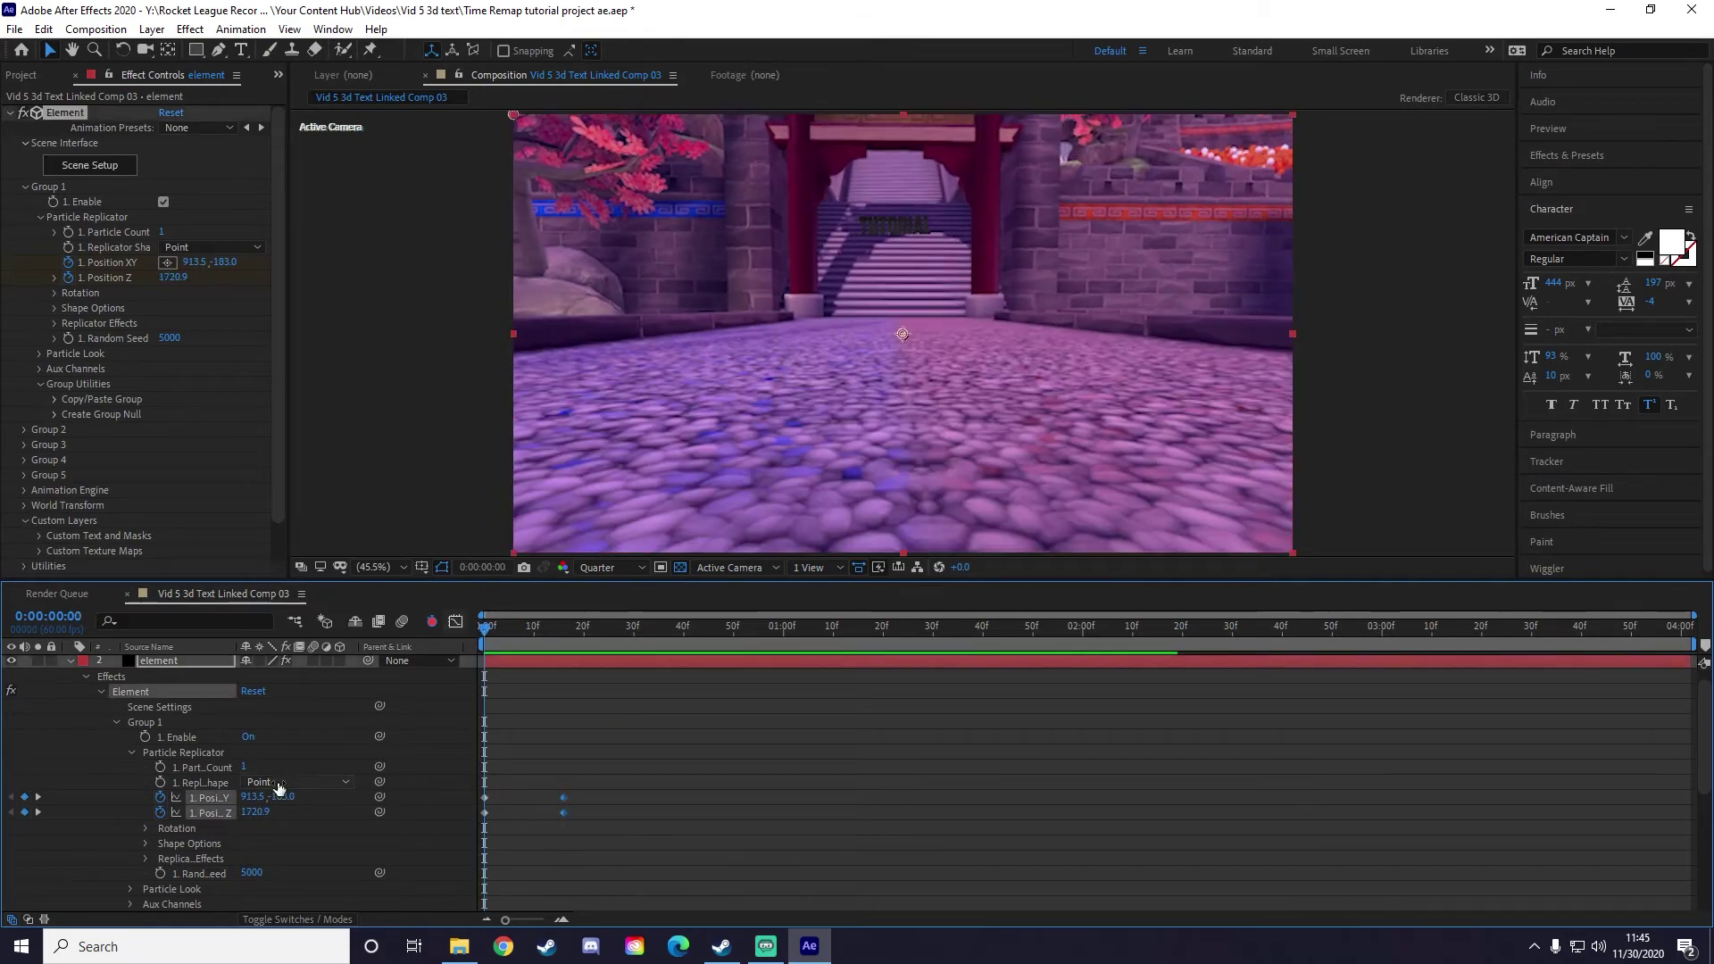
key("Delete")
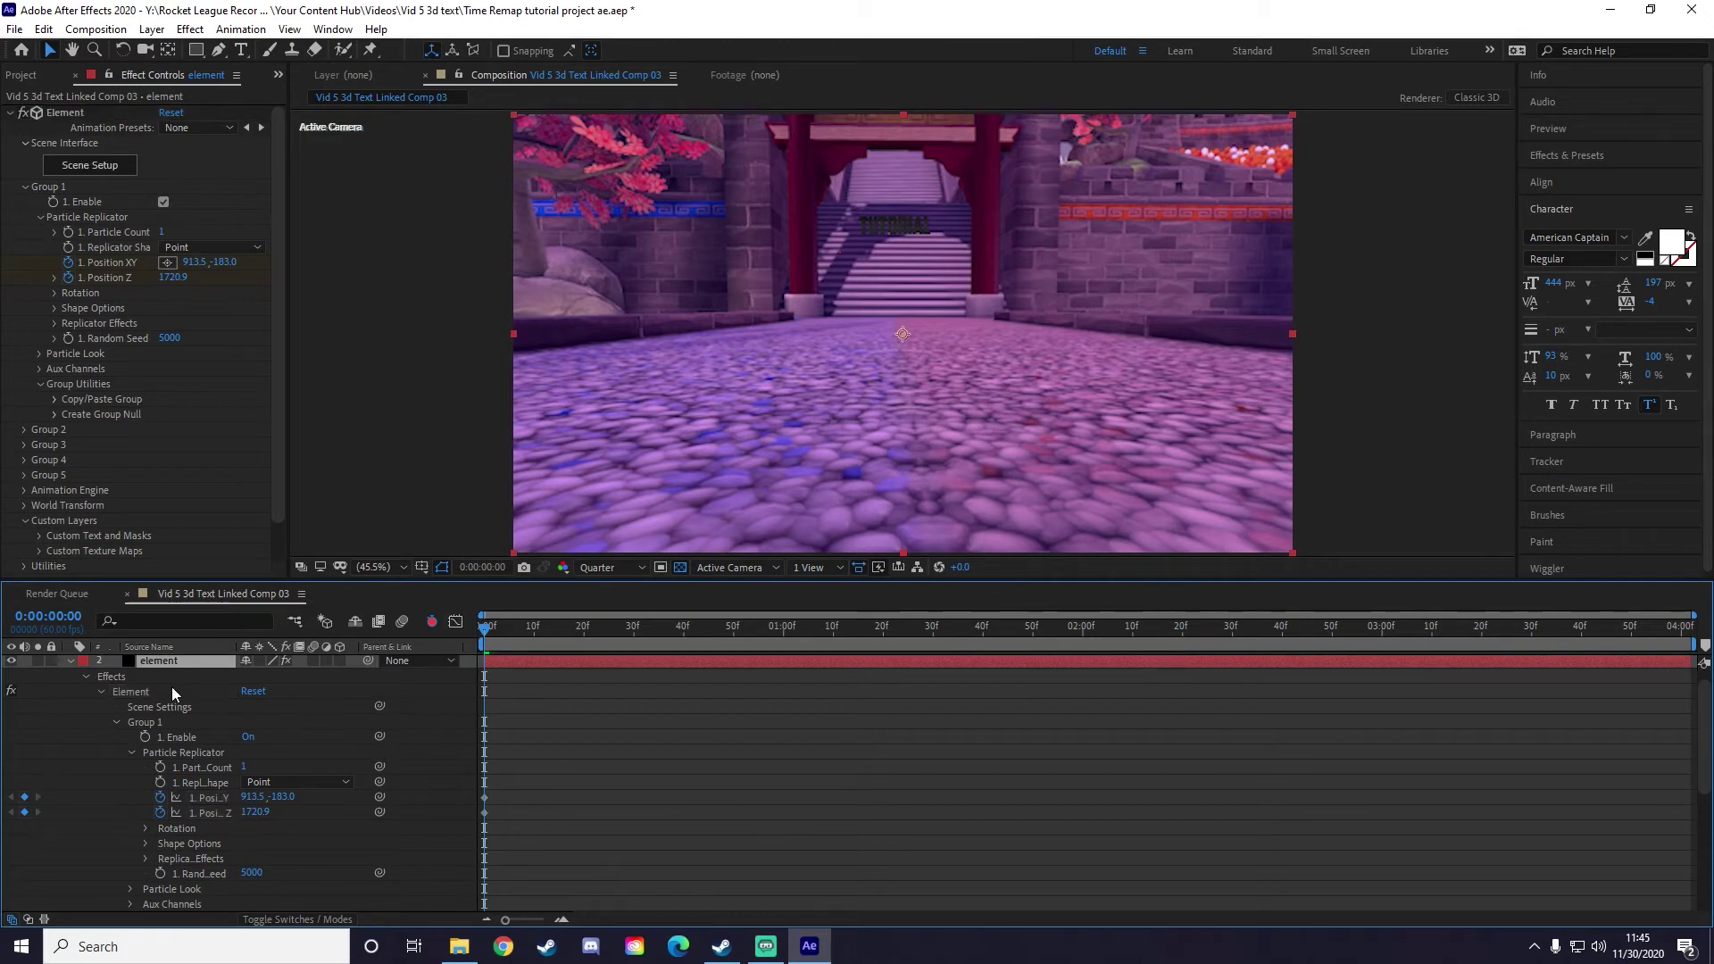
Step: Collapse the element layer's properties and play the composition to check how the text tracks with the footage
left_click(69, 661)
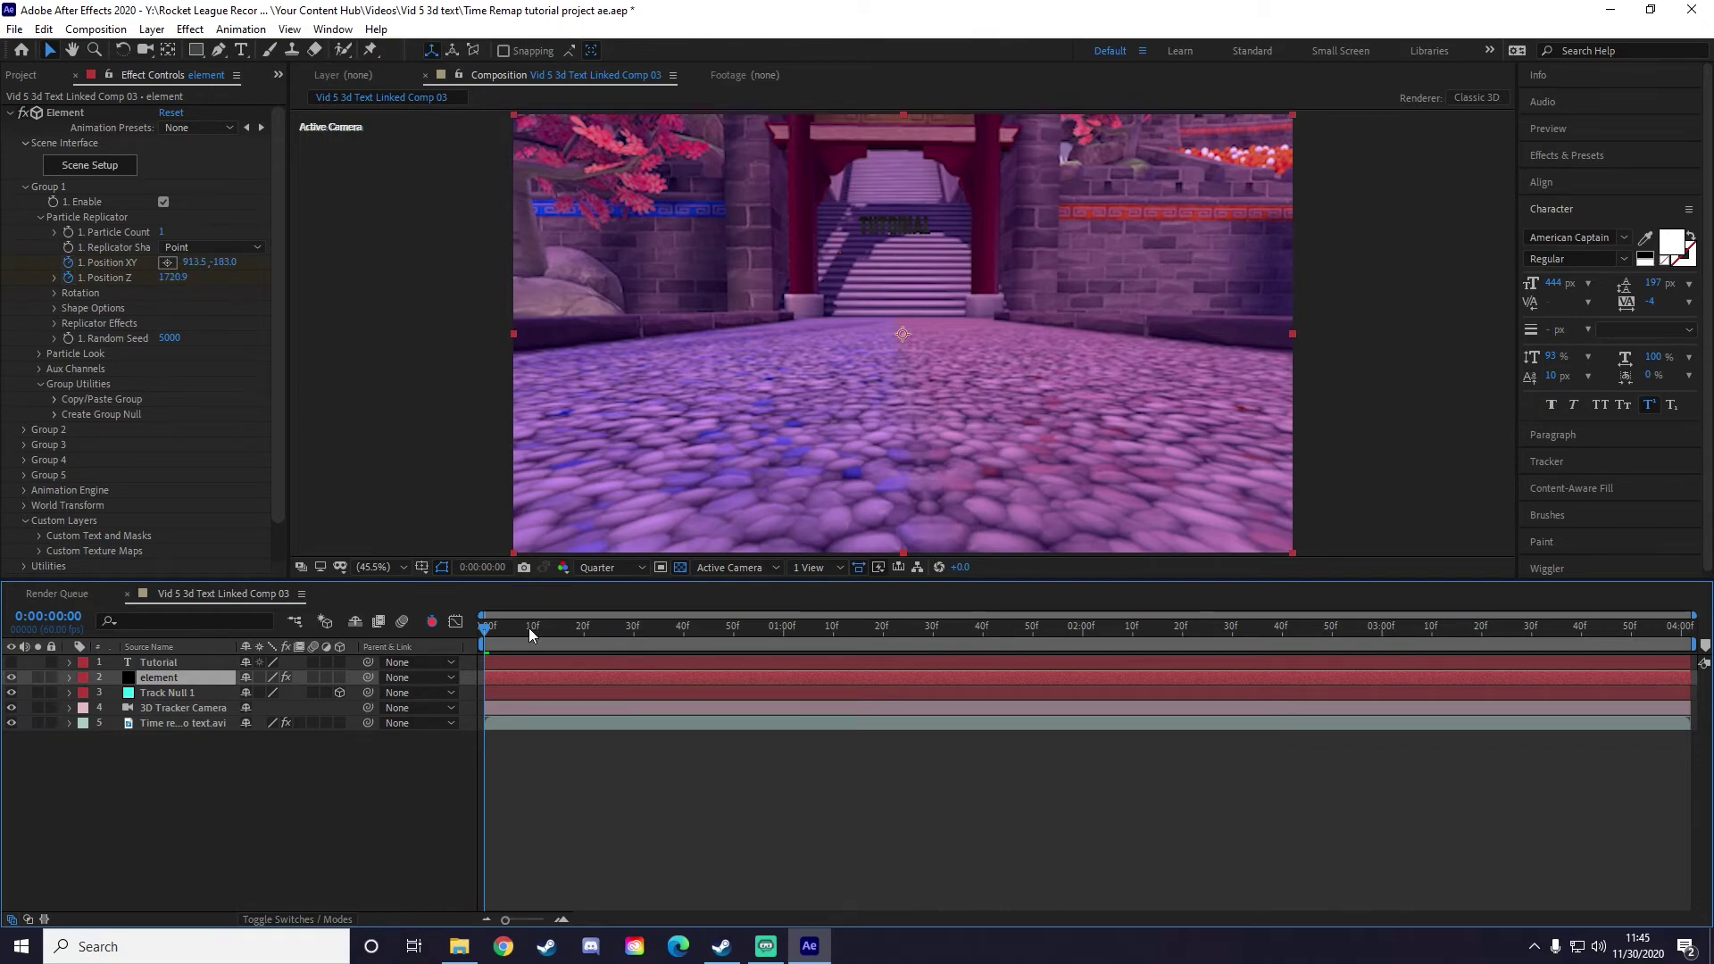
key("space")
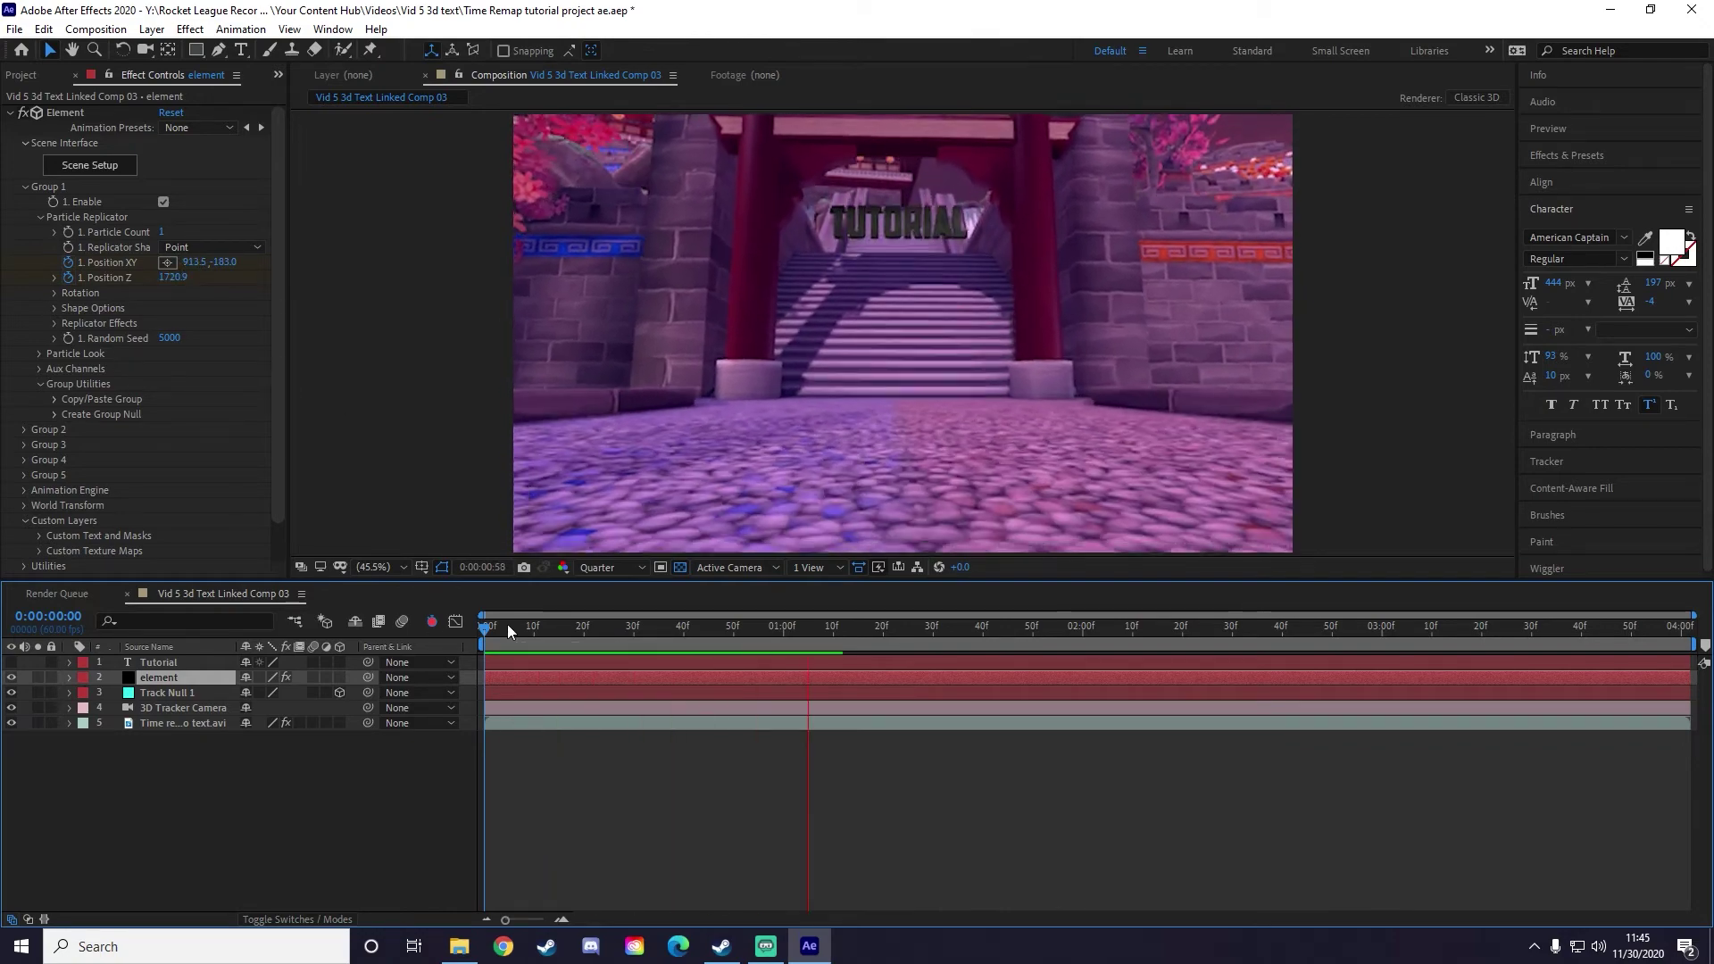
key("space")
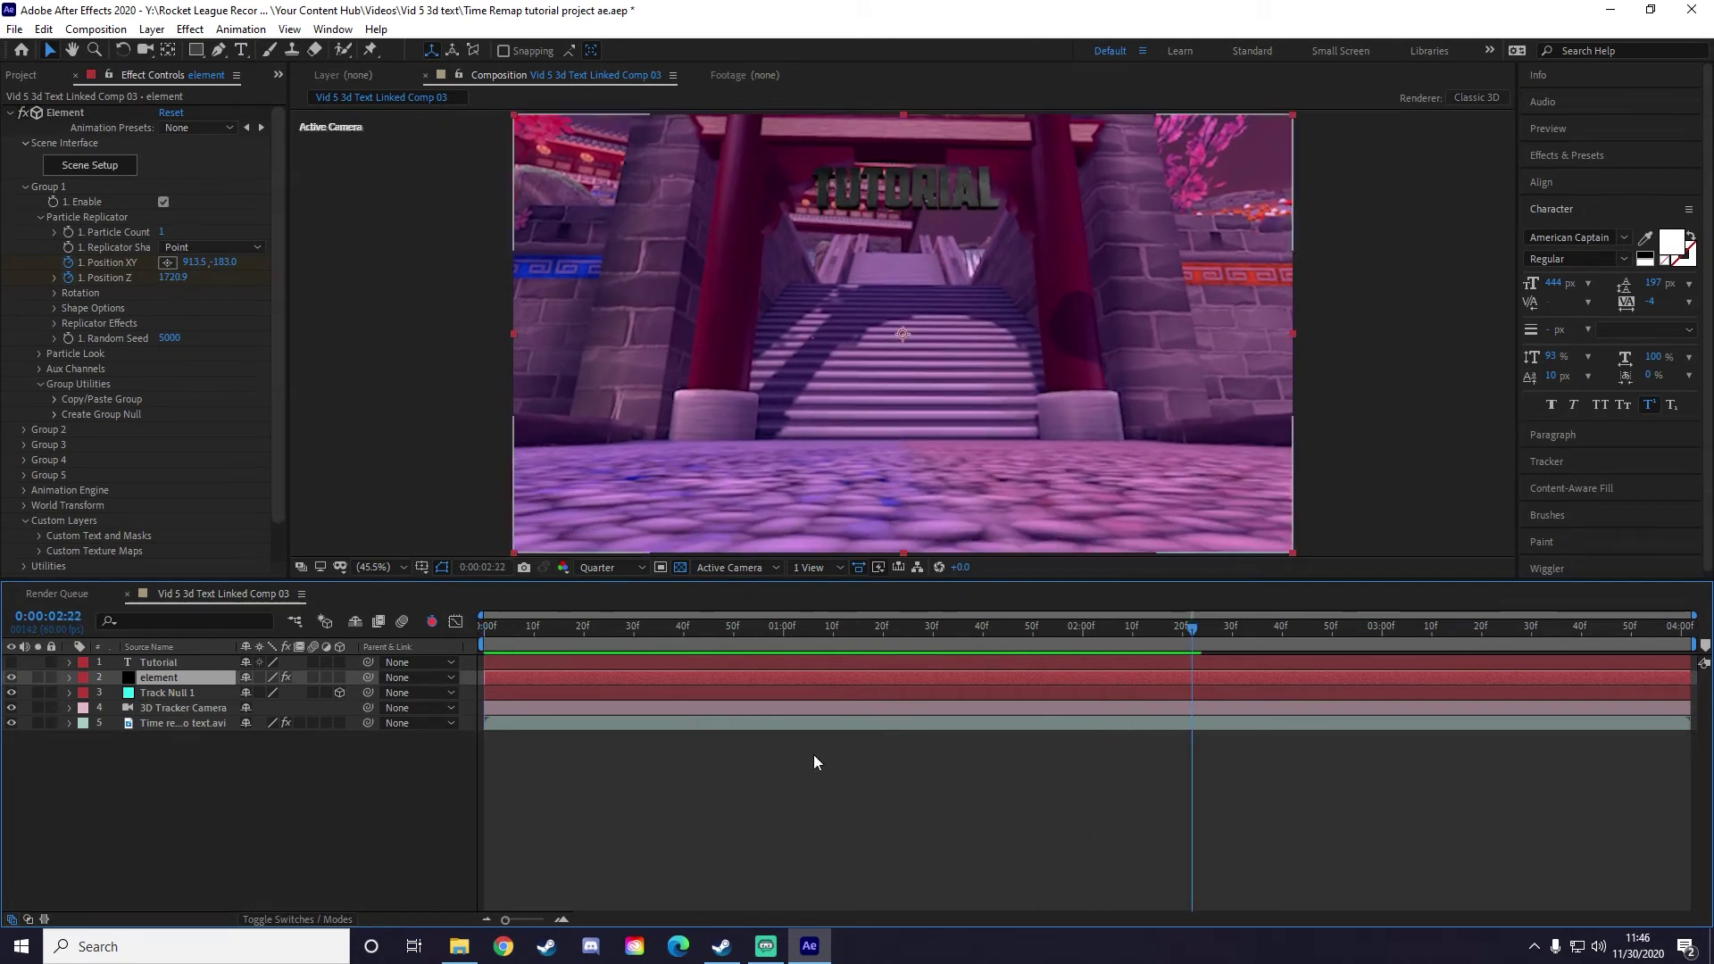
Step: At the composition's start, set Group 1's Position Z to 3140.9 and preview the text's depth in the footage
key("Home")
left_click_drag(174, 278, 105, 285)
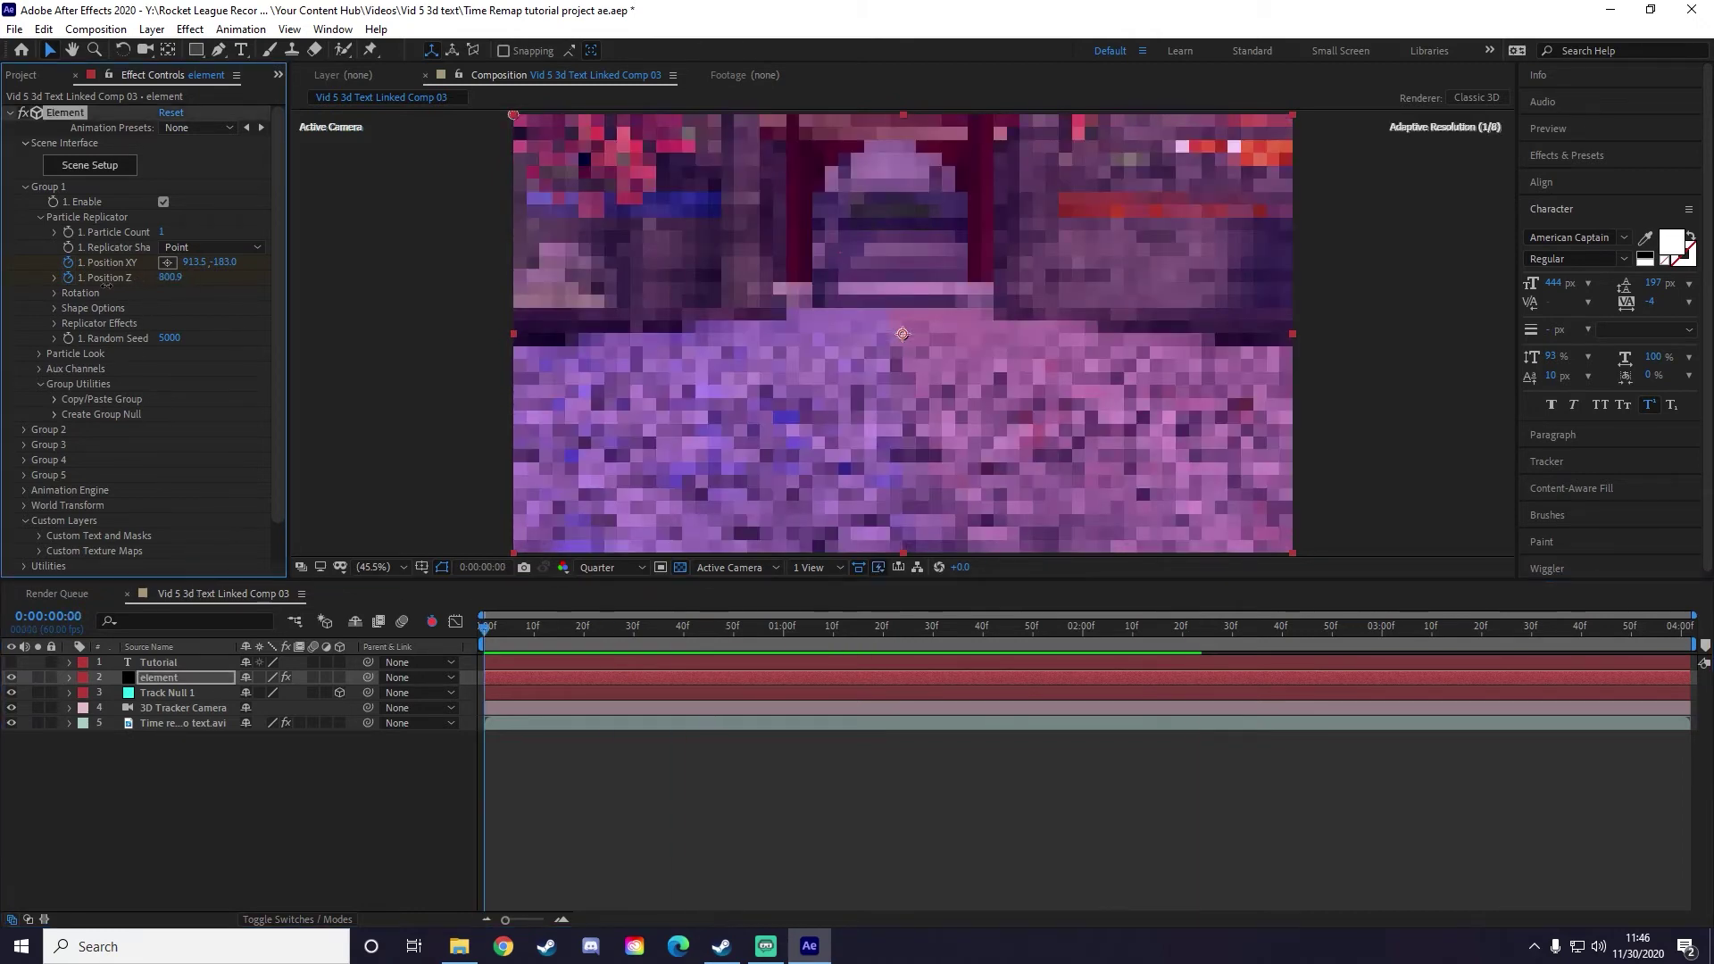
left_click_drag(179, 277, 384, 283)
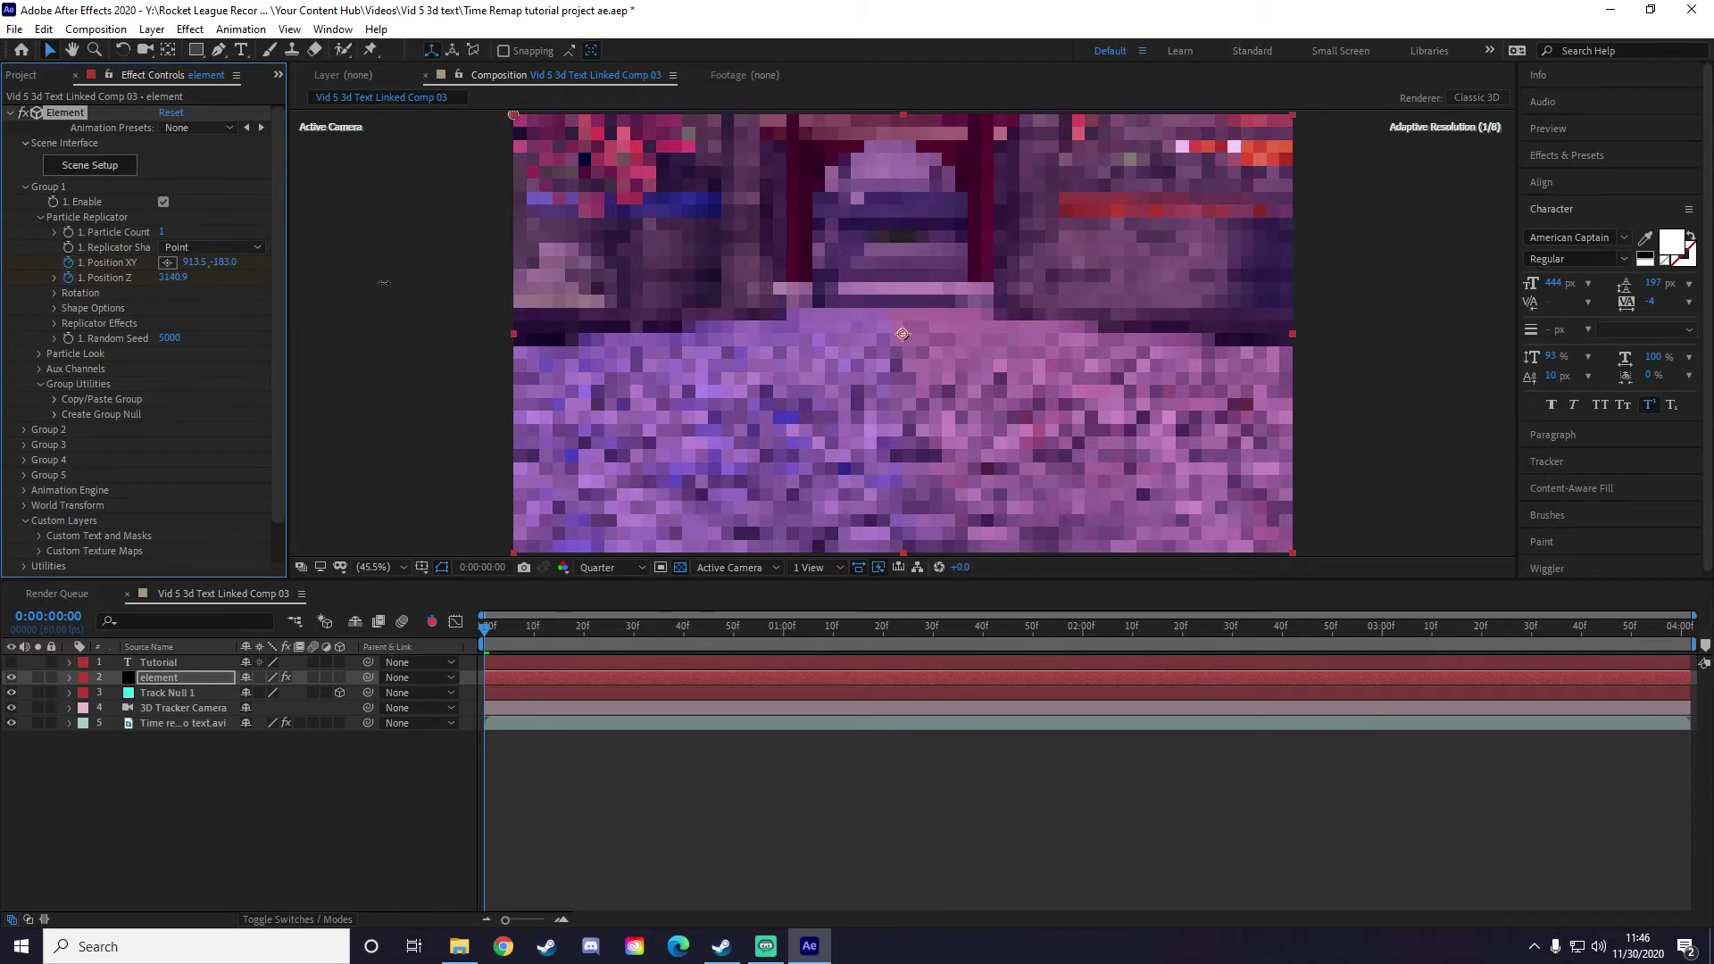
key("space")
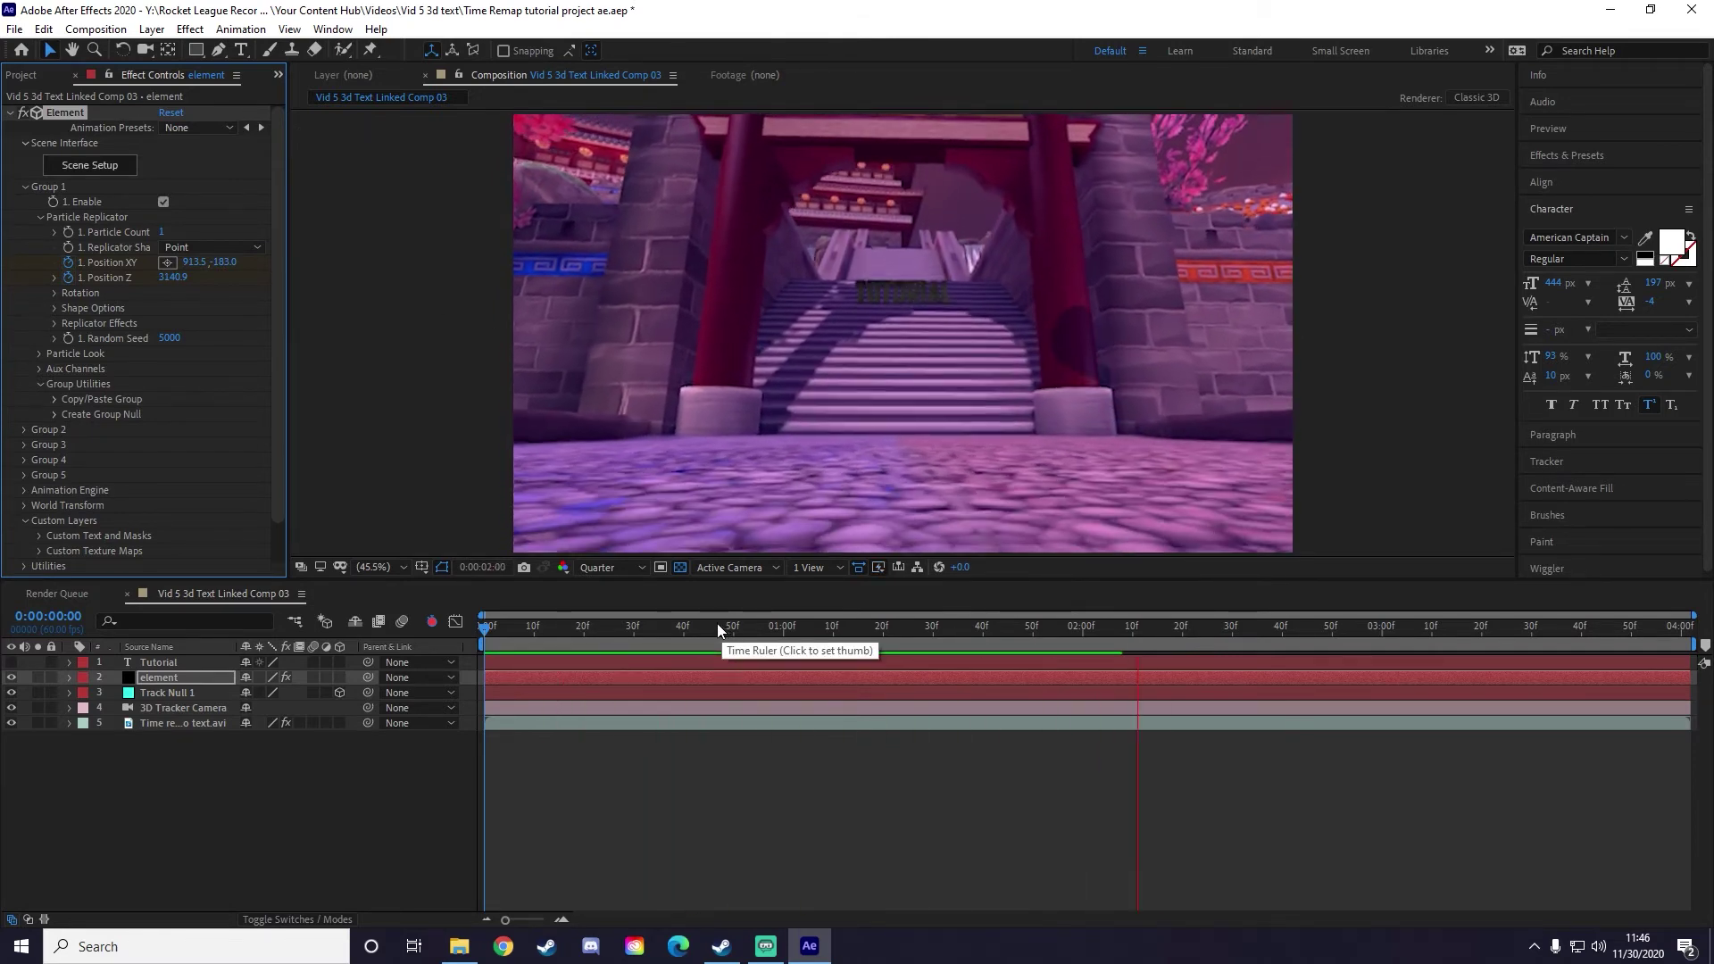
left_click_drag(903, 627, 300, 618)
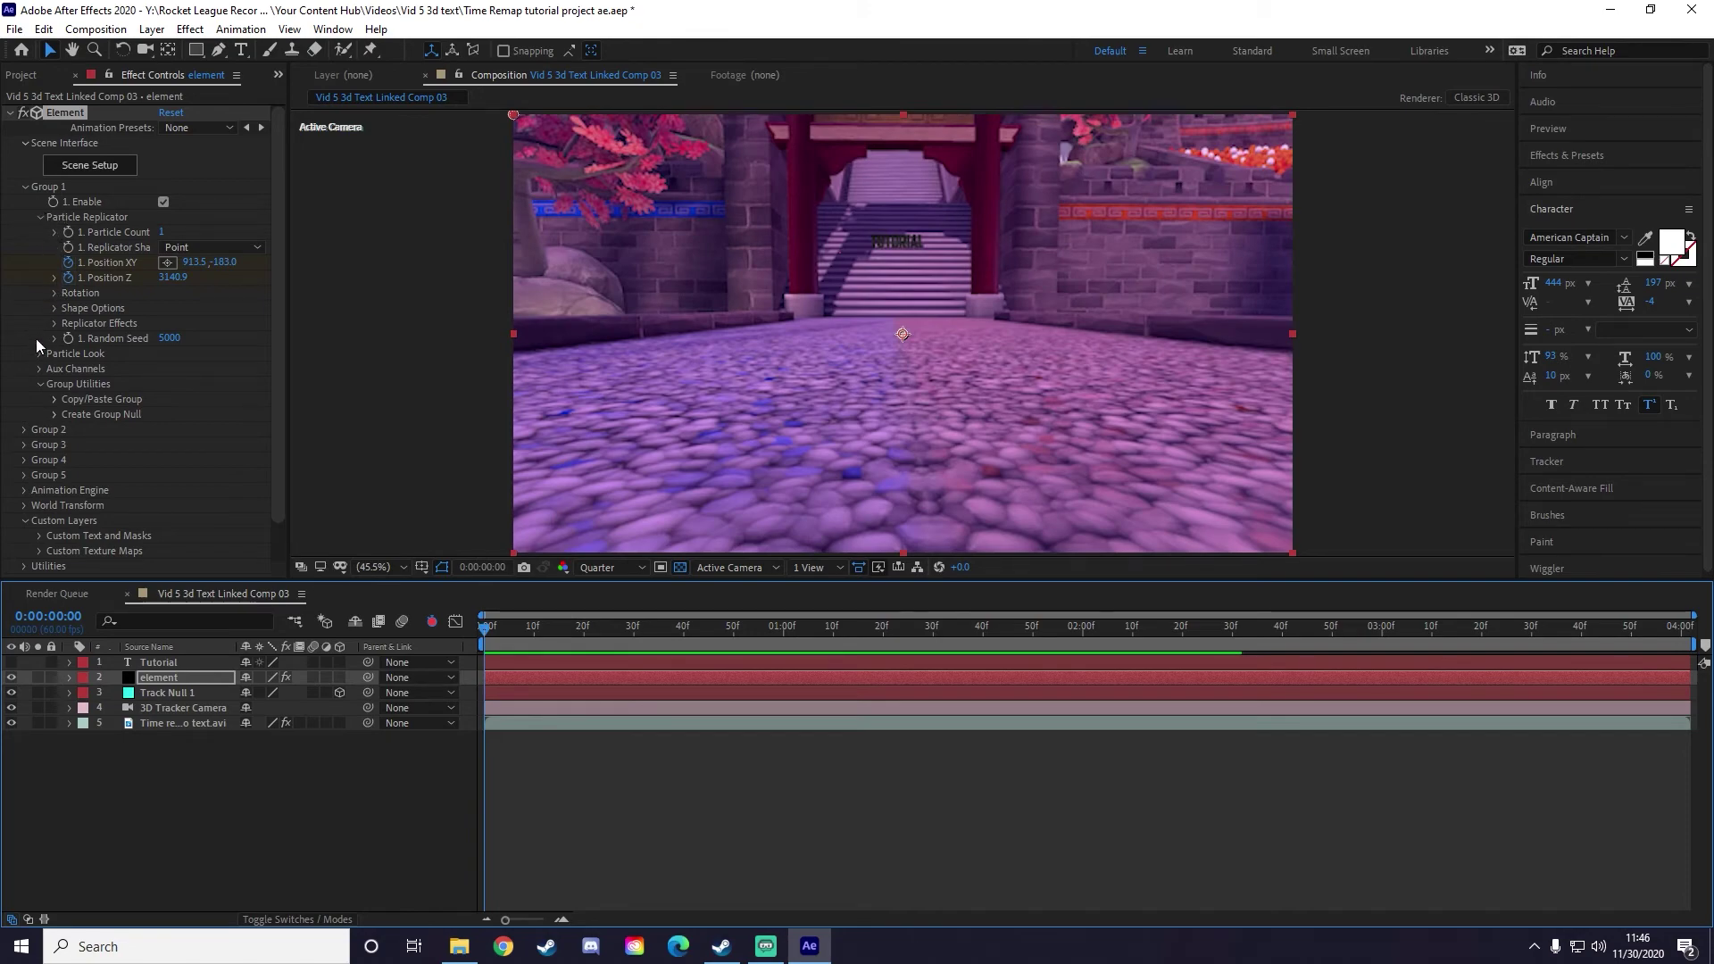
Step: Set Group 1's Particle Size to 31.90 in the Particle Look settings and preview the enlarged text
left_click(39, 216)
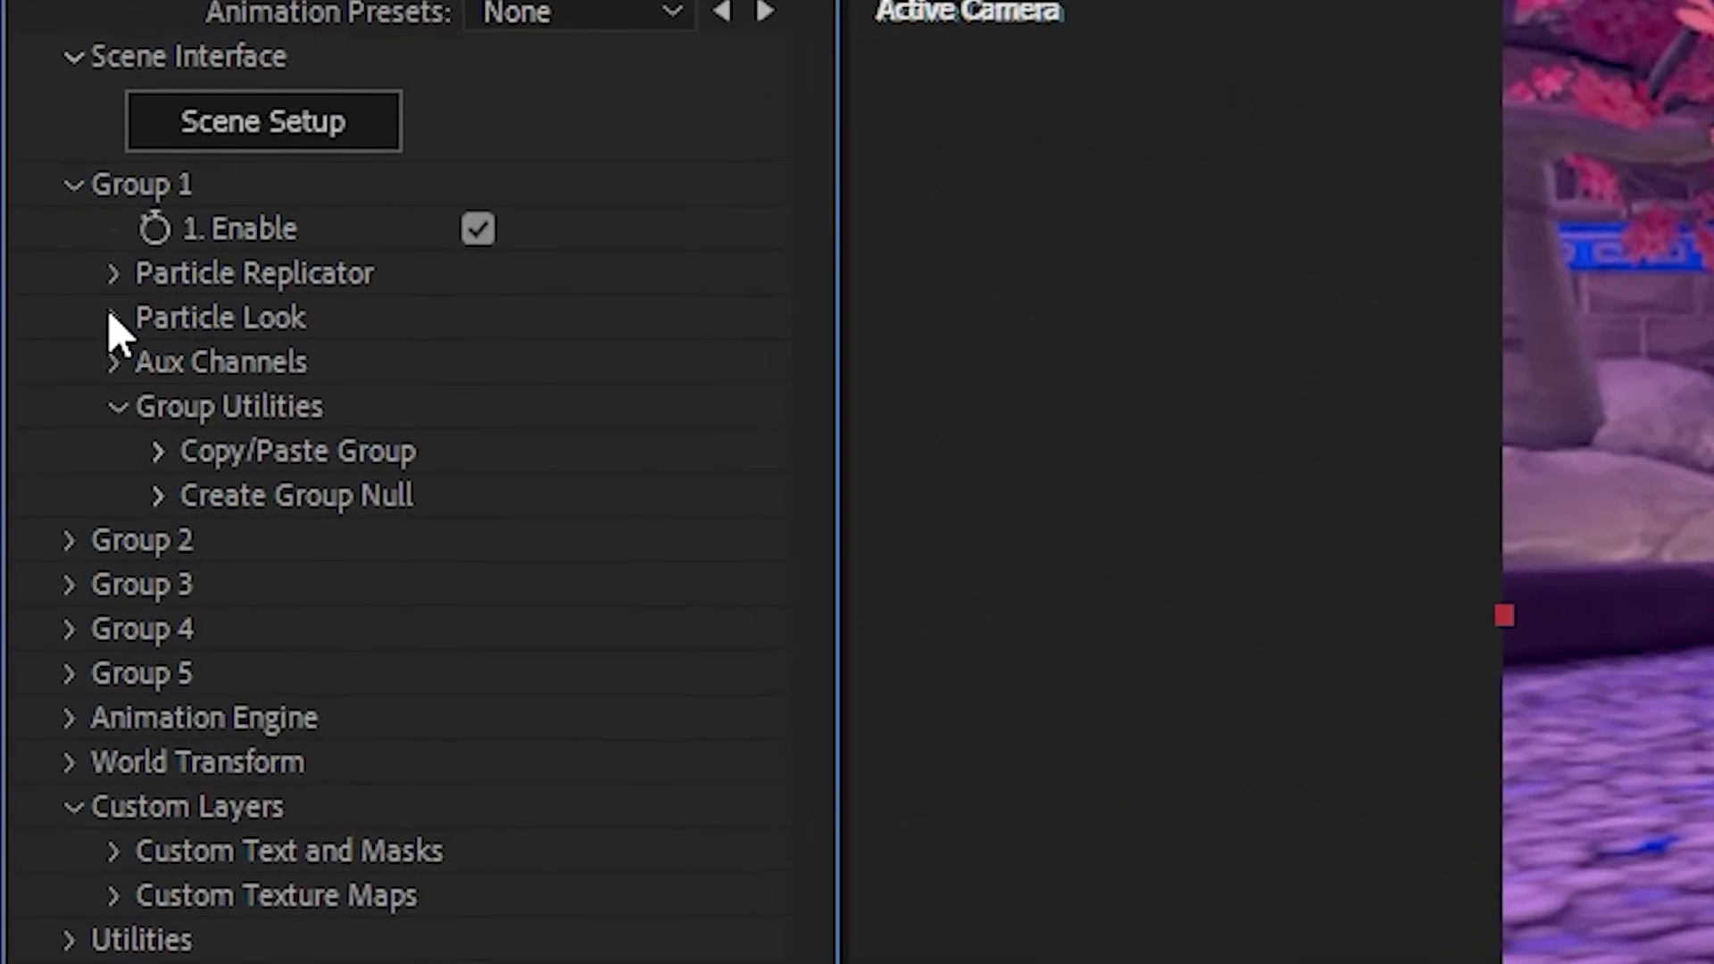
left_click(59, 256)
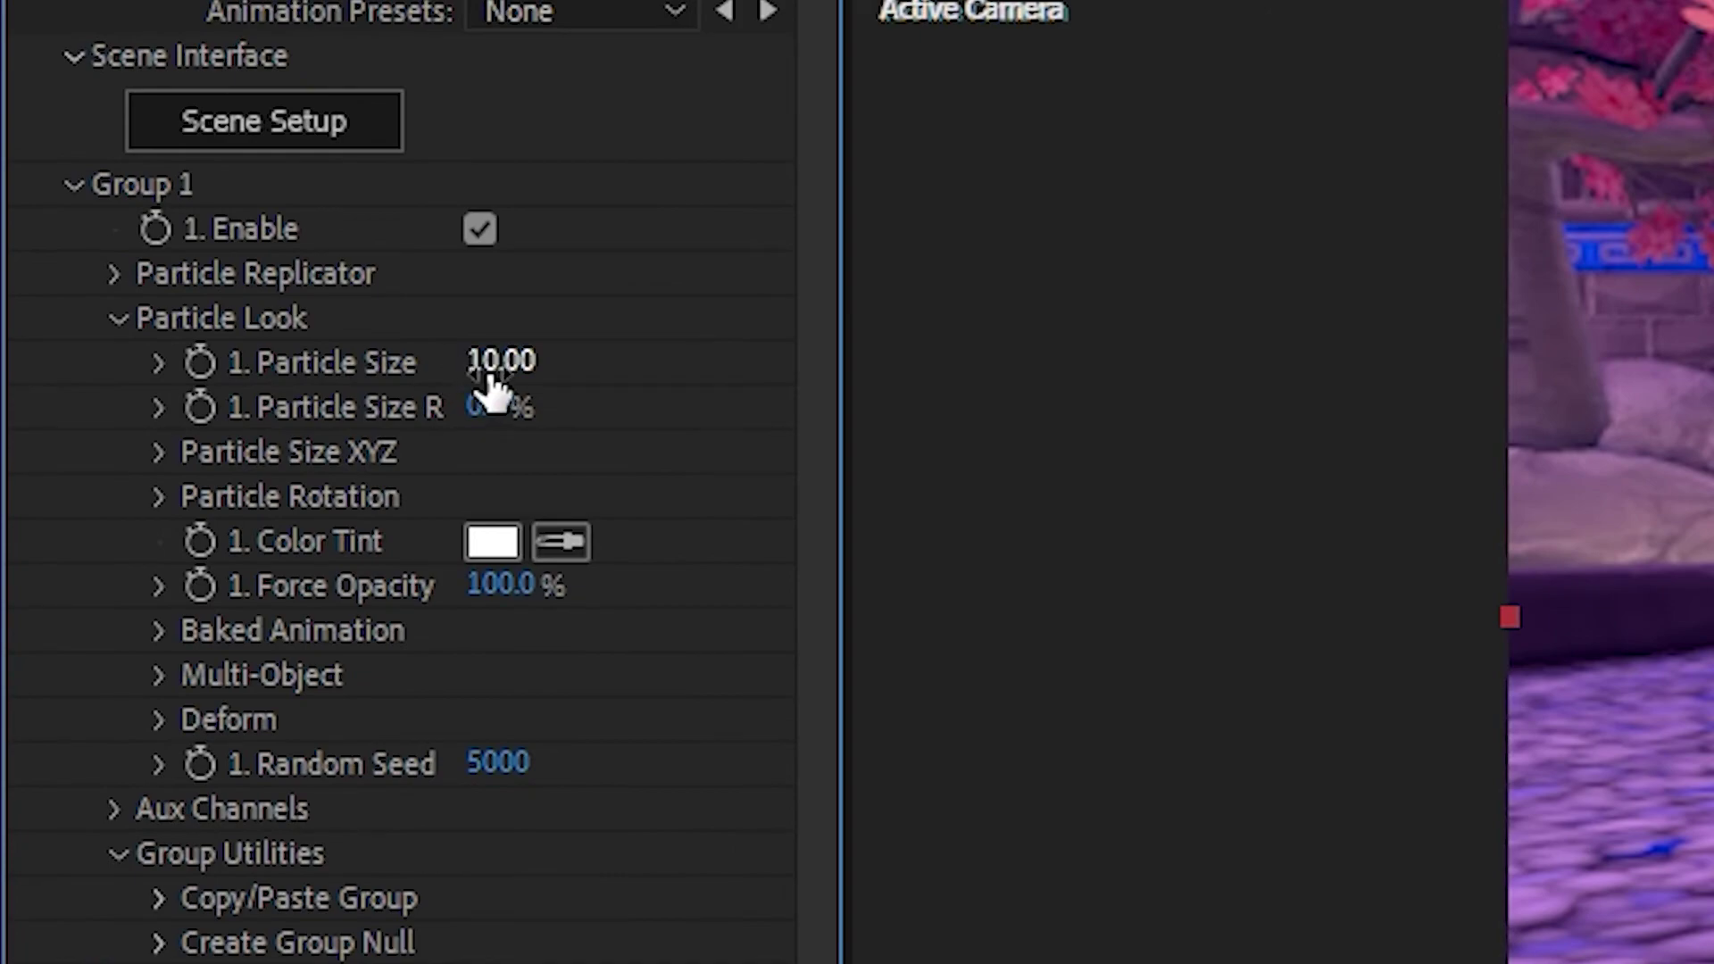
left_click_drag(497, 360, 1089, 383)
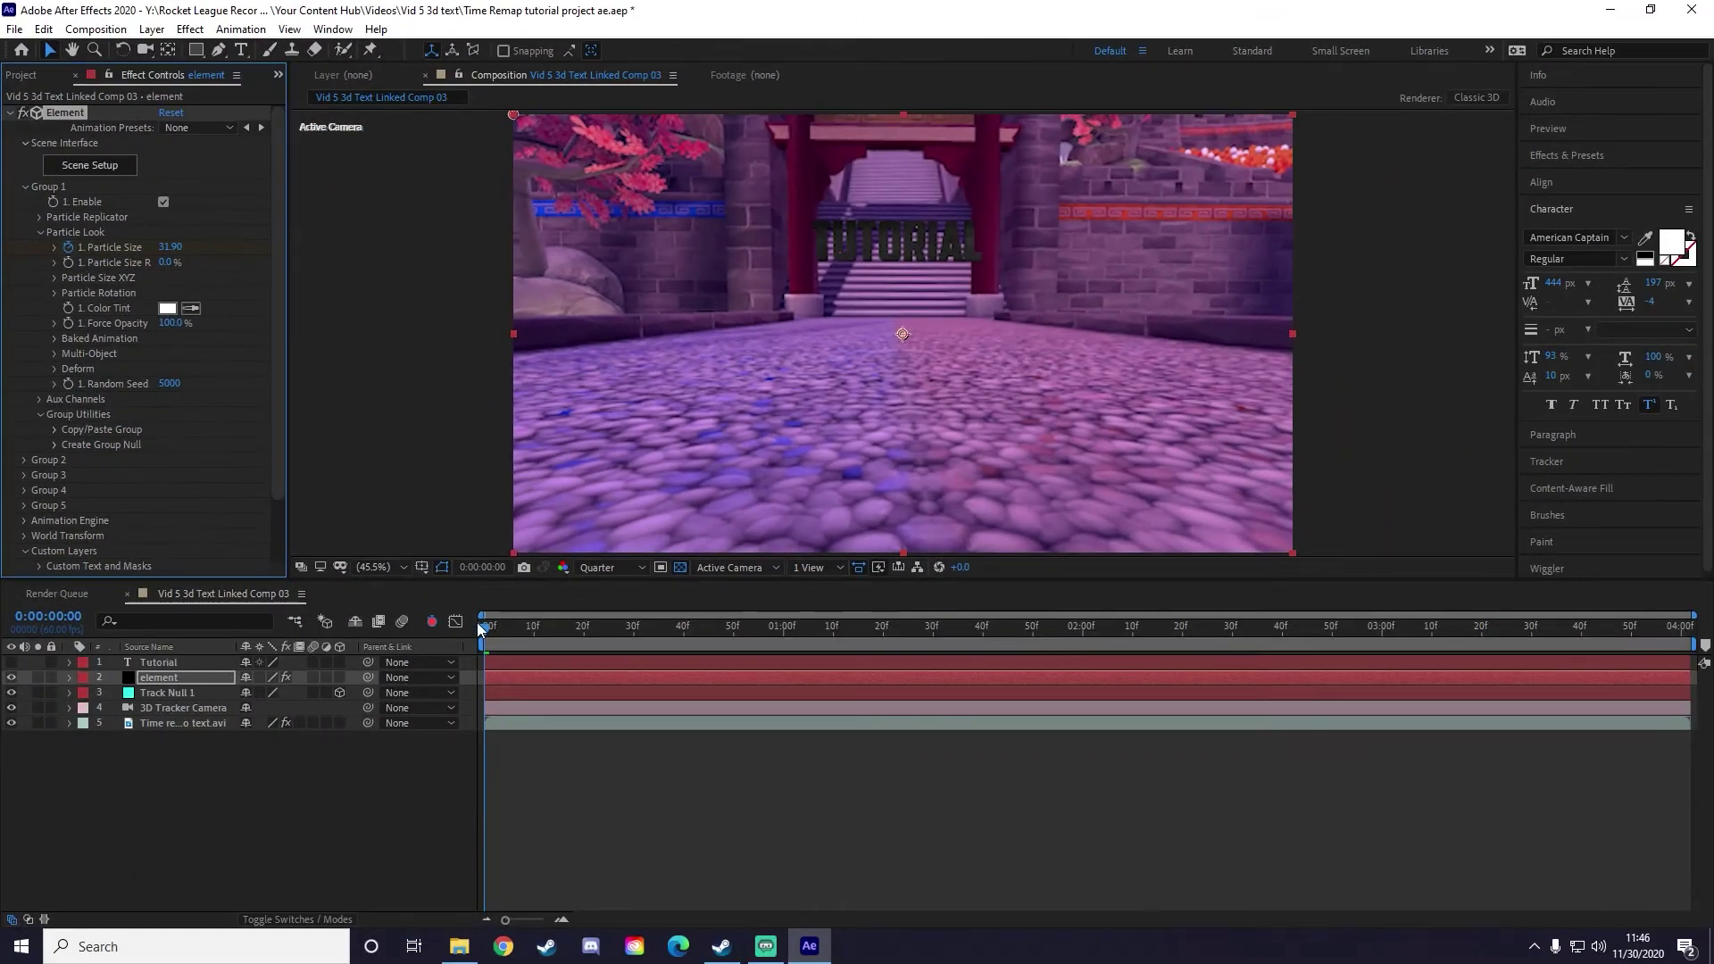
key("space")
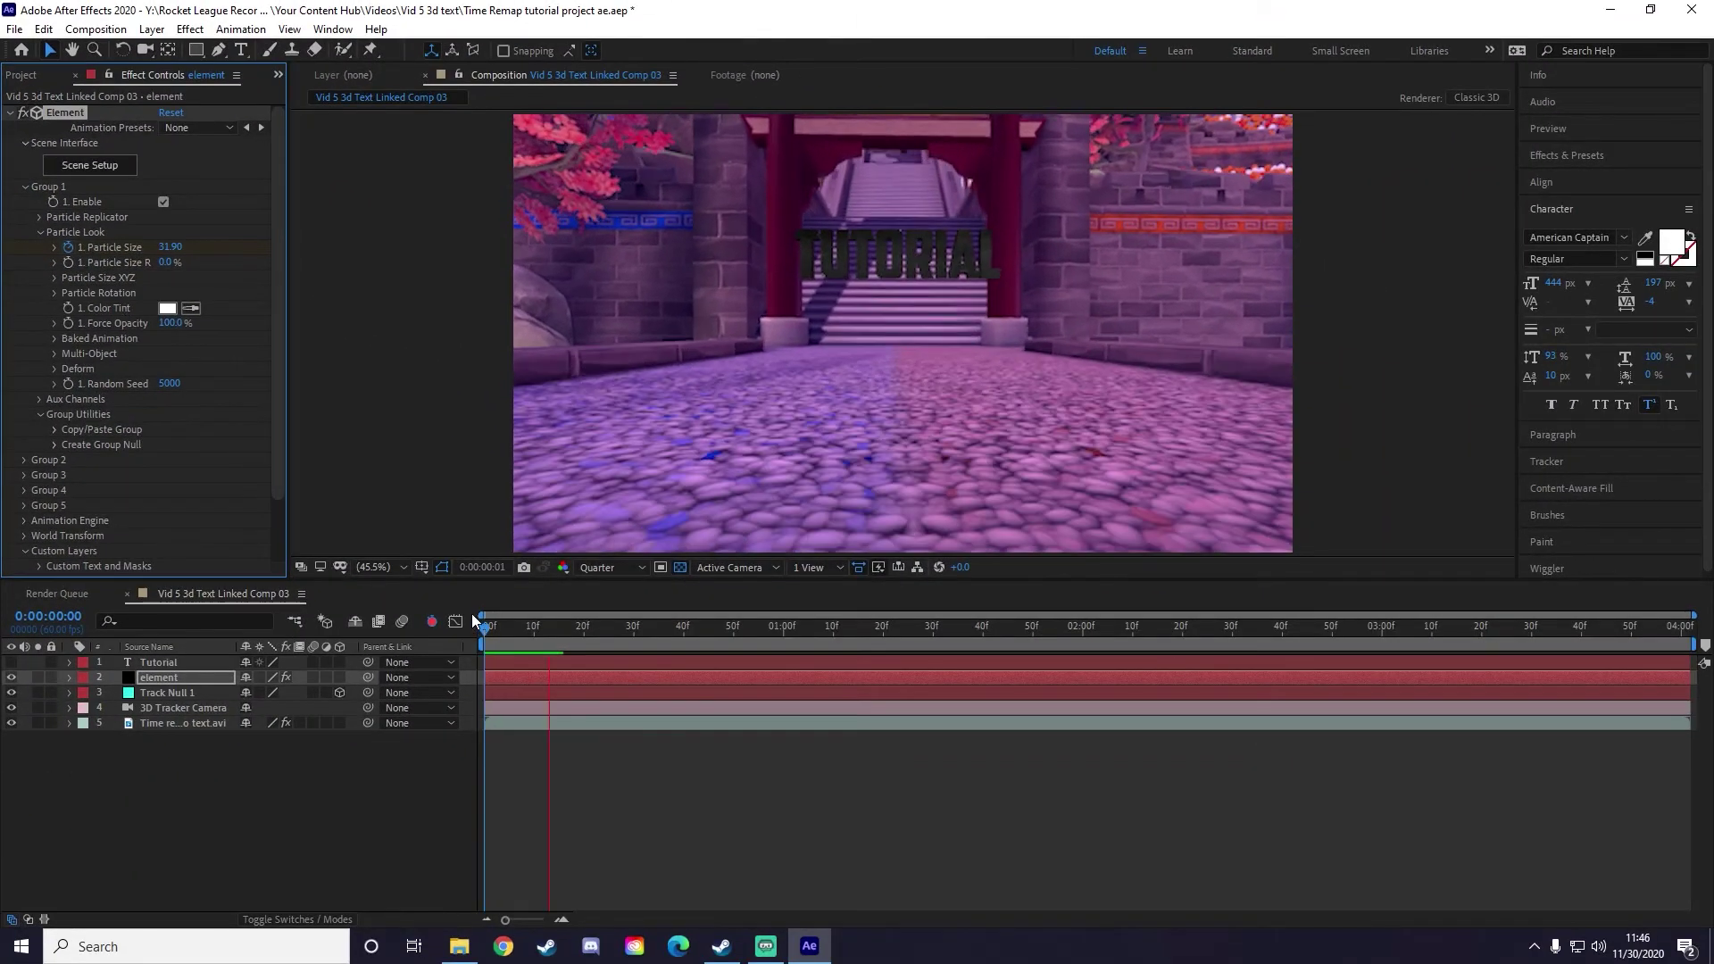
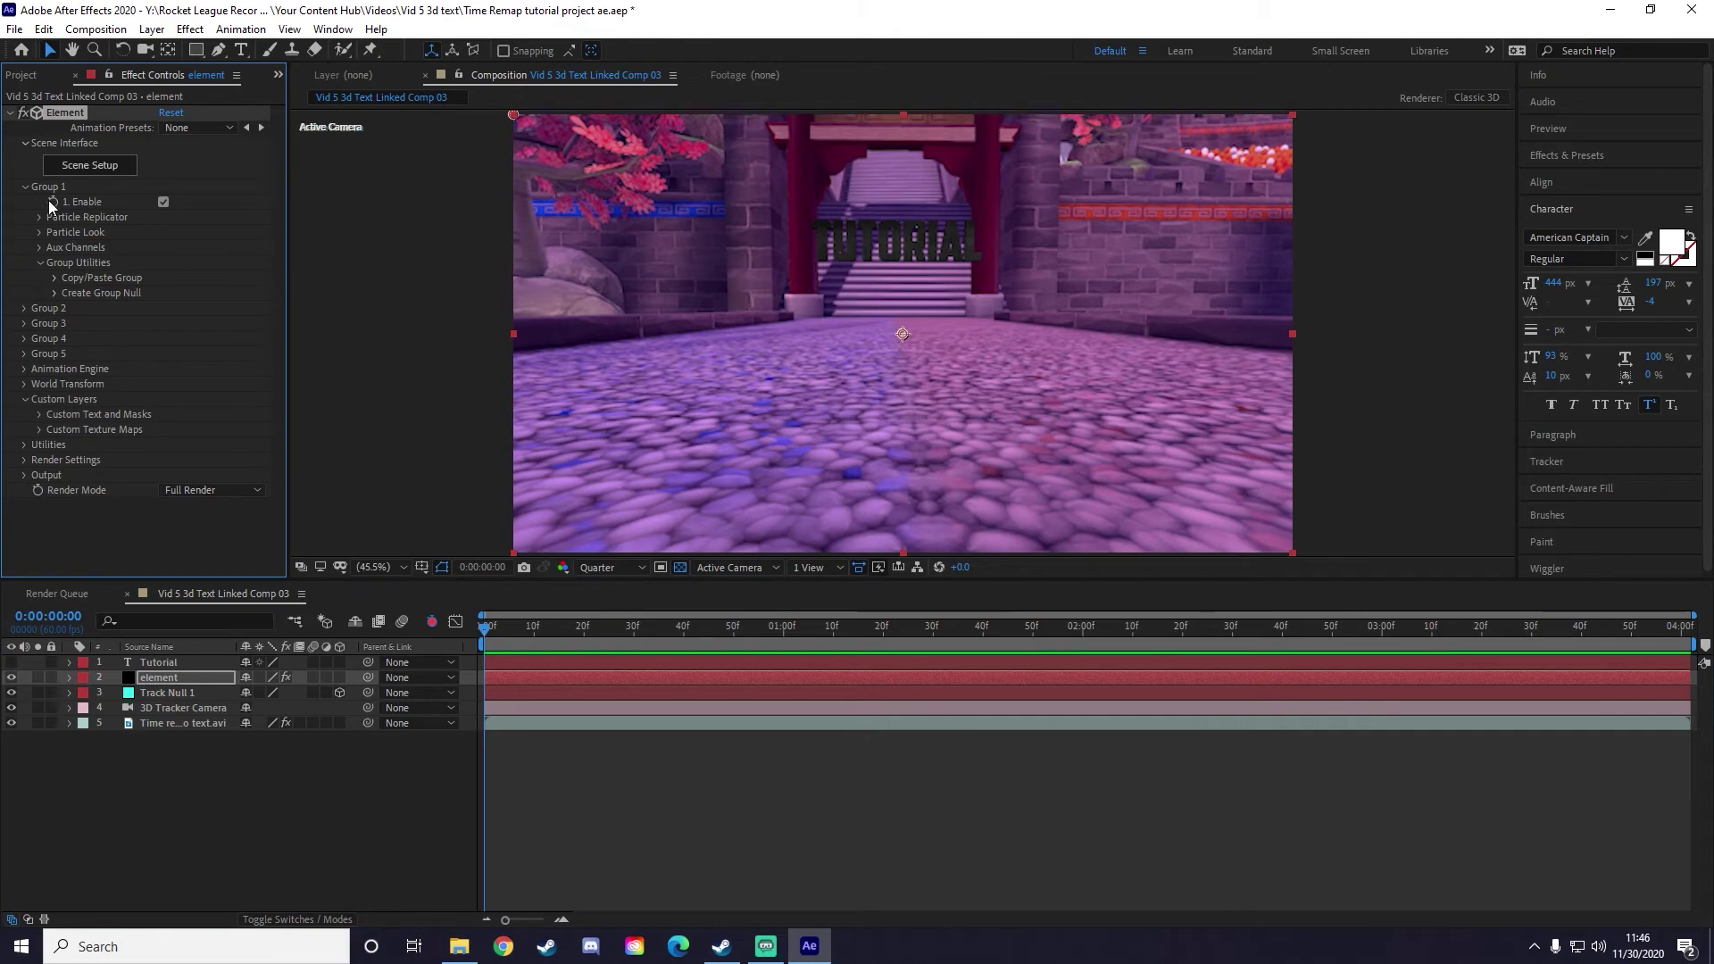
Step: Enable Multi-Object in Group 1's Particle Look settings and bring its rotation options into view
left_click(39, 218)
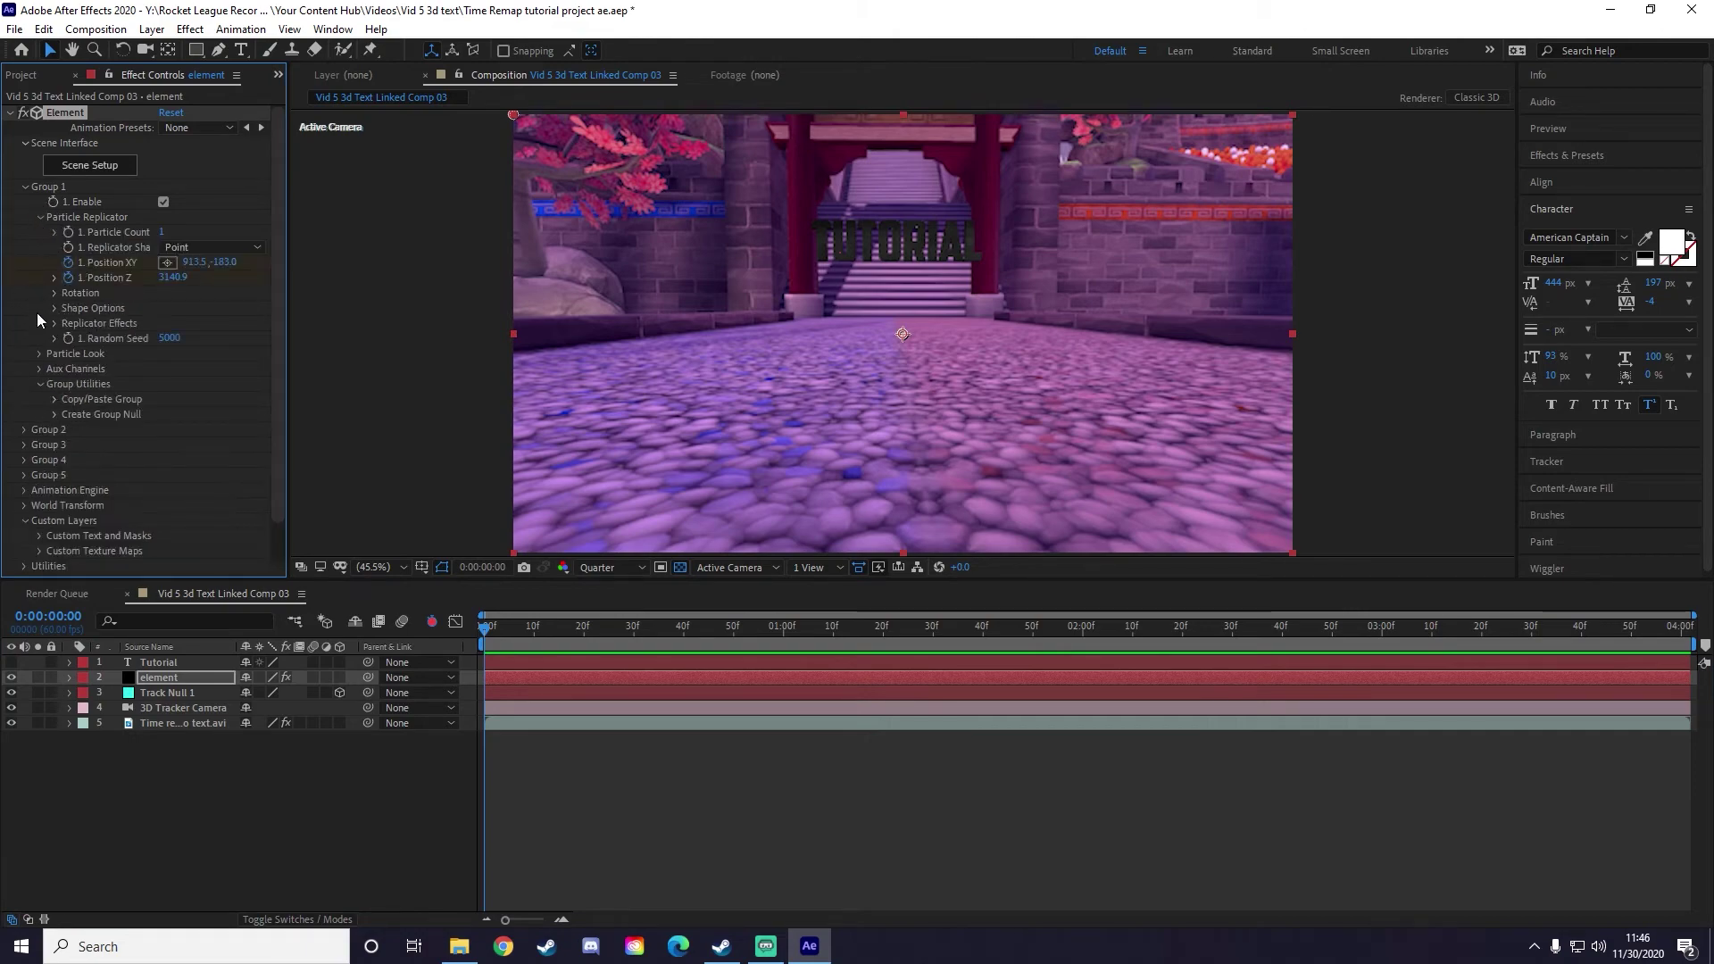
left_click(39, 353)
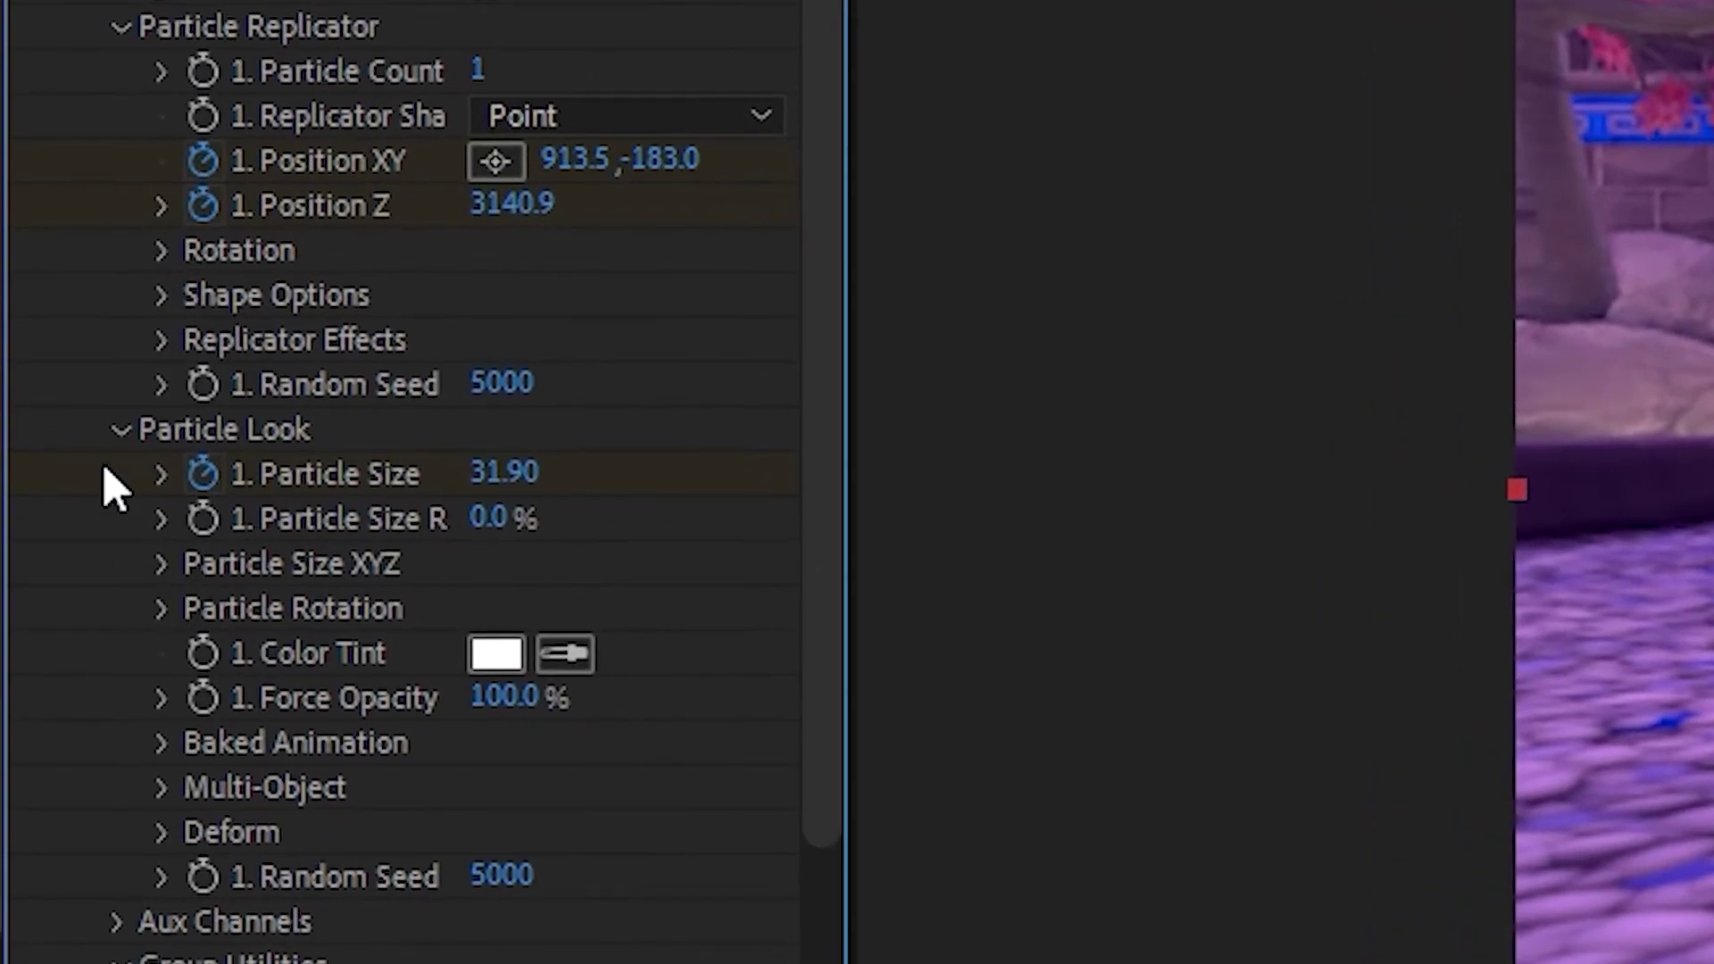
left_click(162, 788)
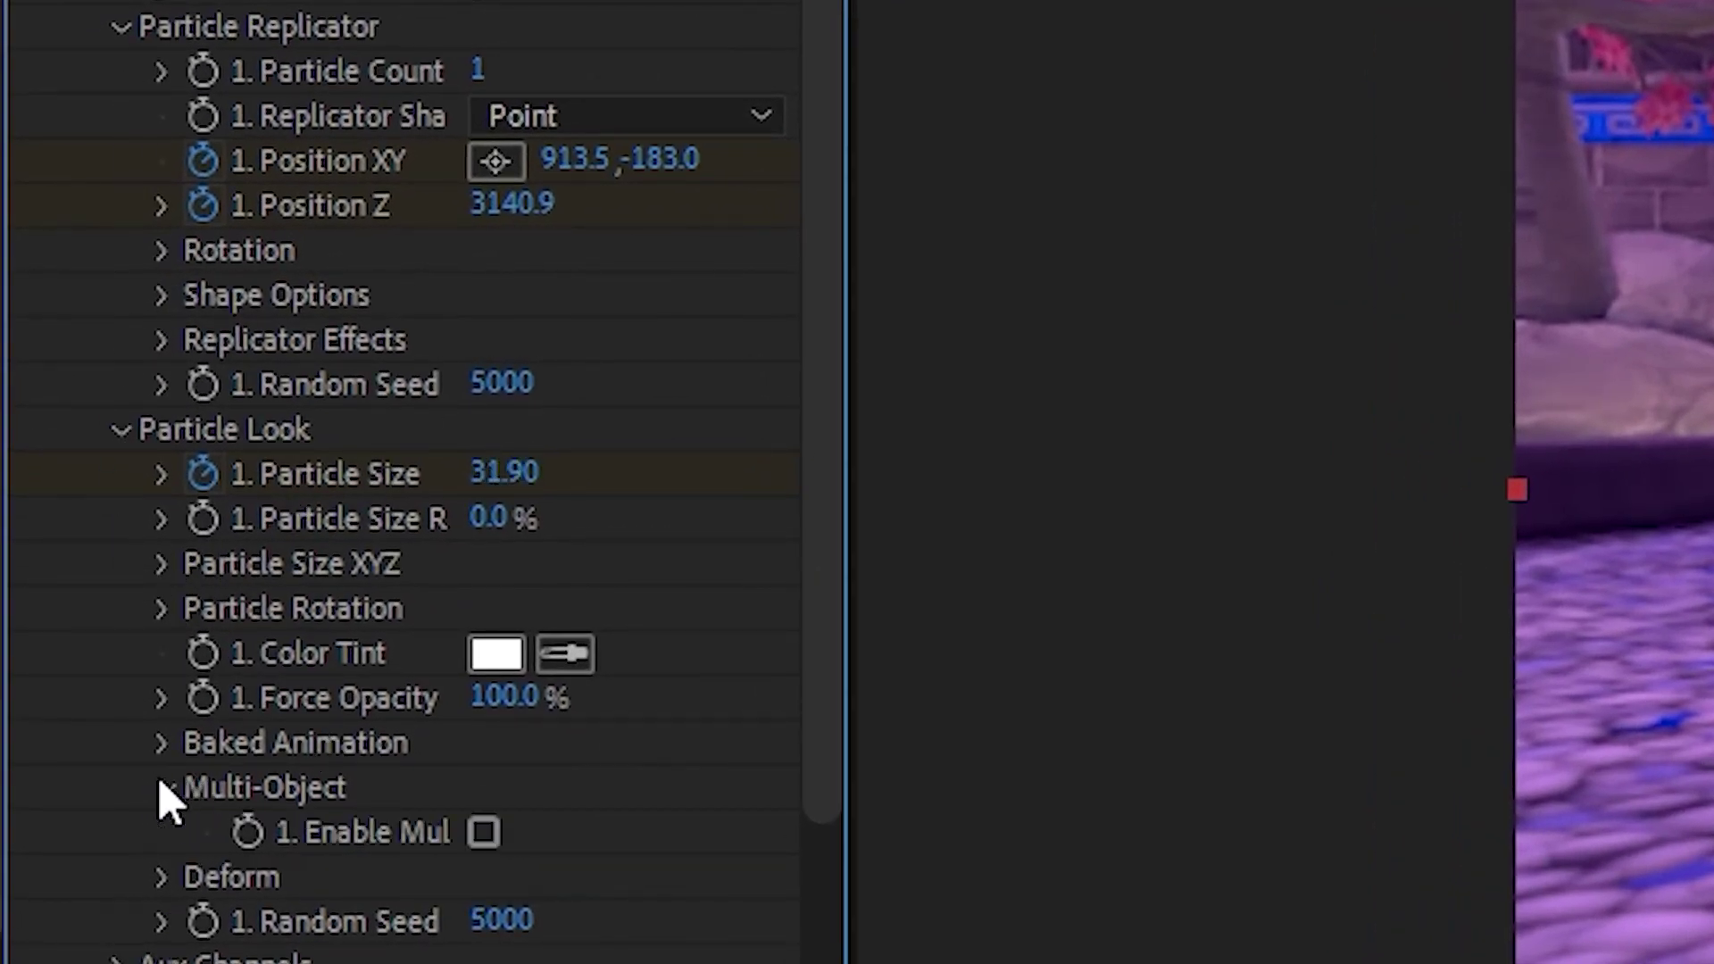
left_click(485, 833)
scroll(492, 847, "down", 5)
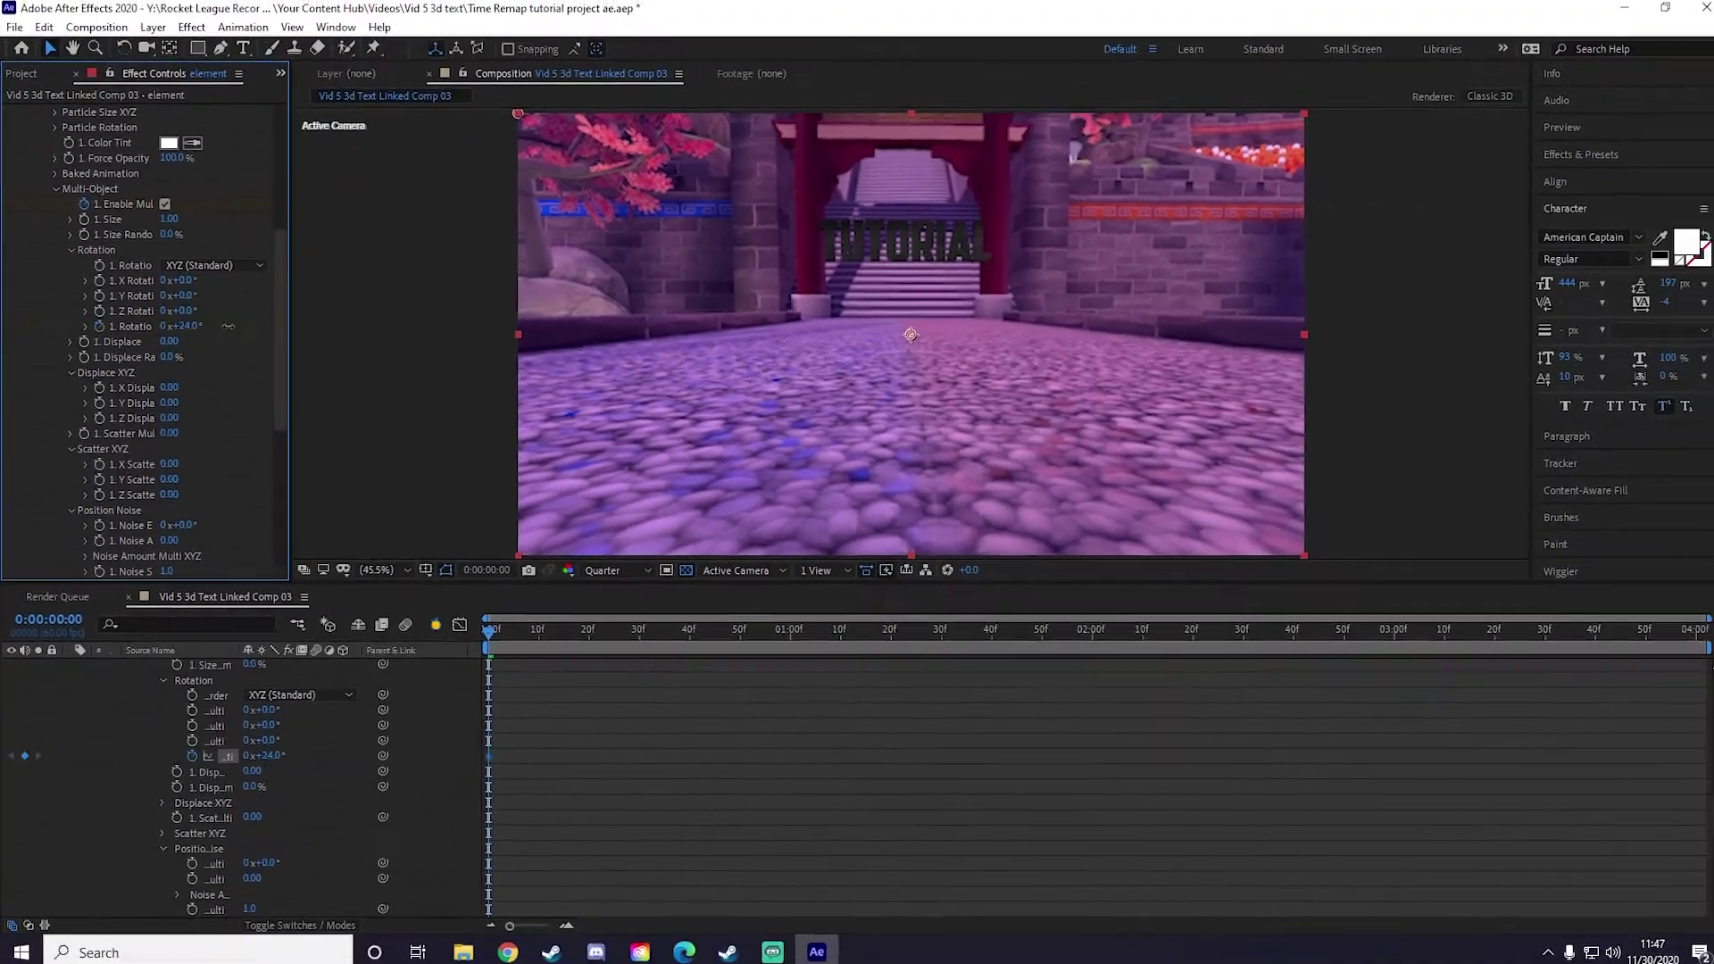
Step: Try Multi-Object rotations of 90° for Rotation Random, 62° for Y and 97° for X, and undo them
left_click_drag(254, 355, 338, 366)
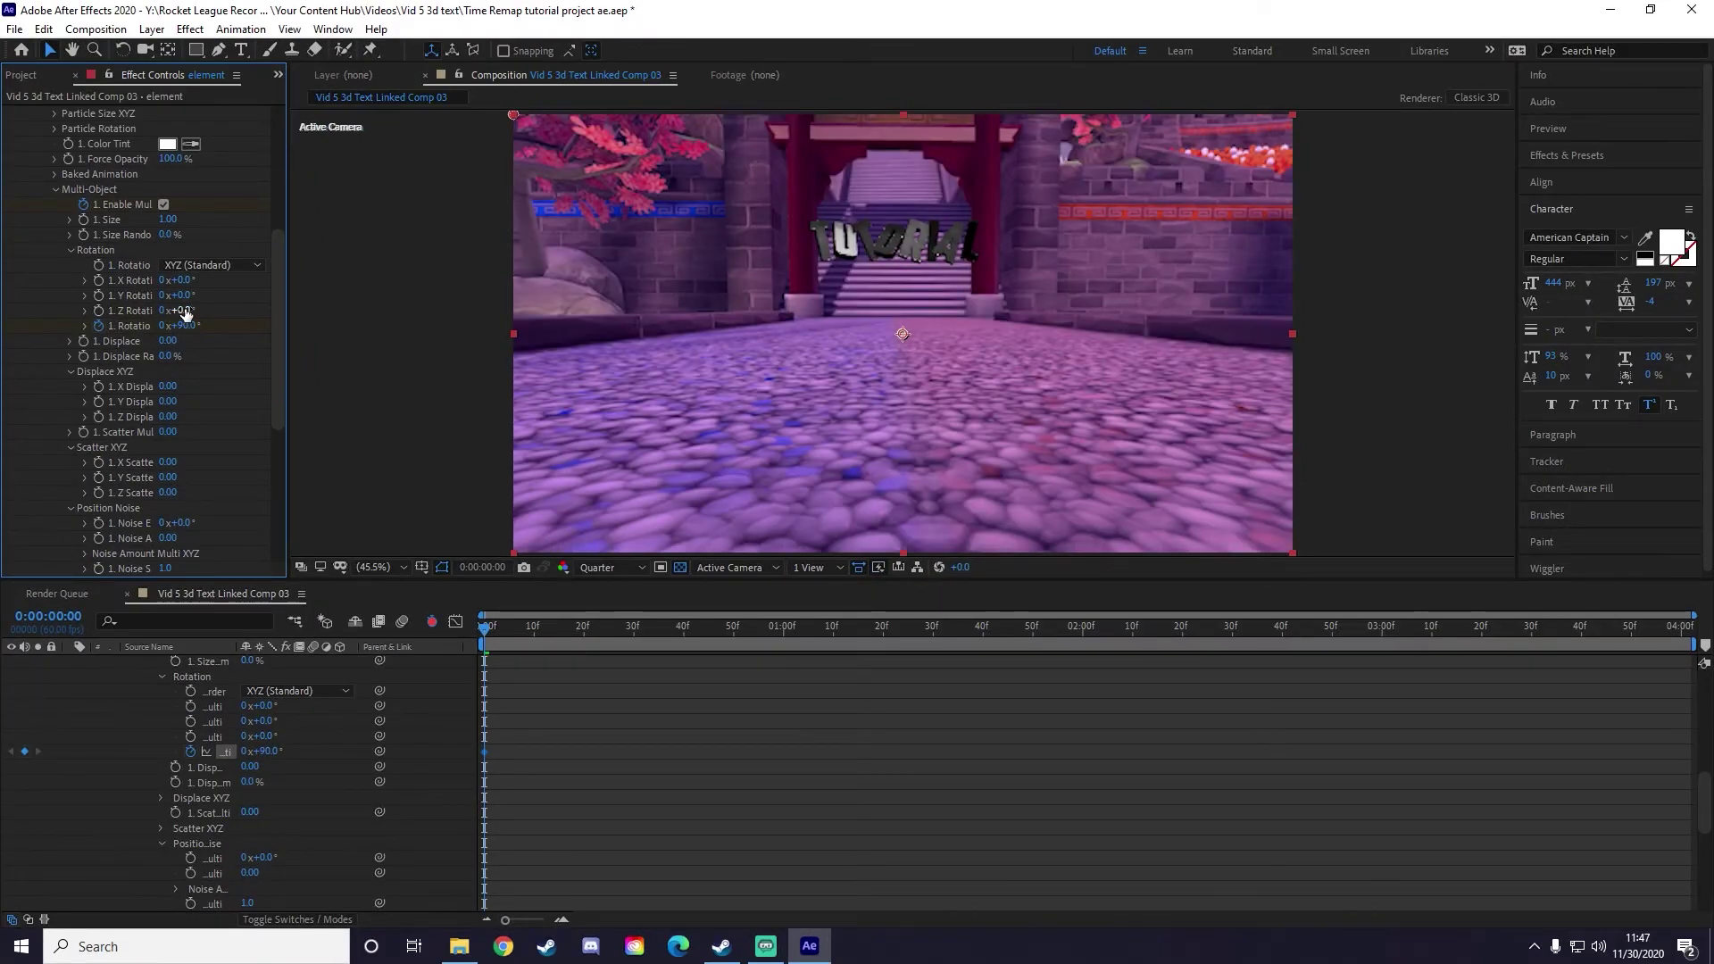
left_click_drag(179, 296, 273, 318)
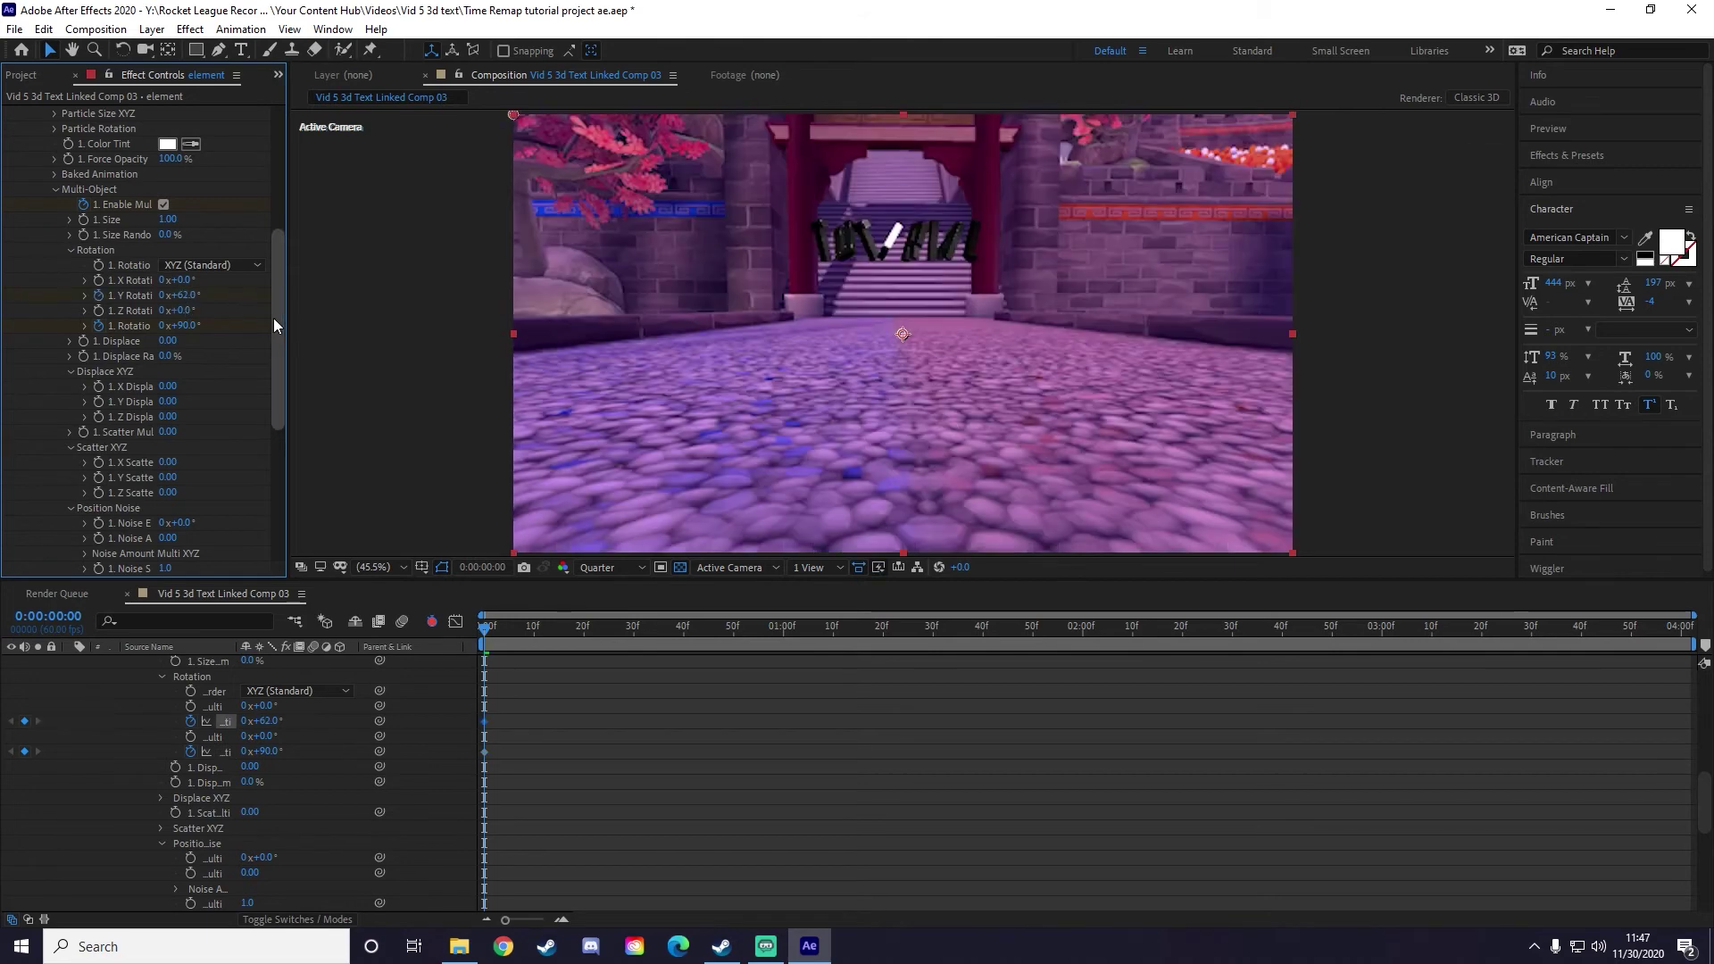
left_click_drag(176, 280, 170, 358)
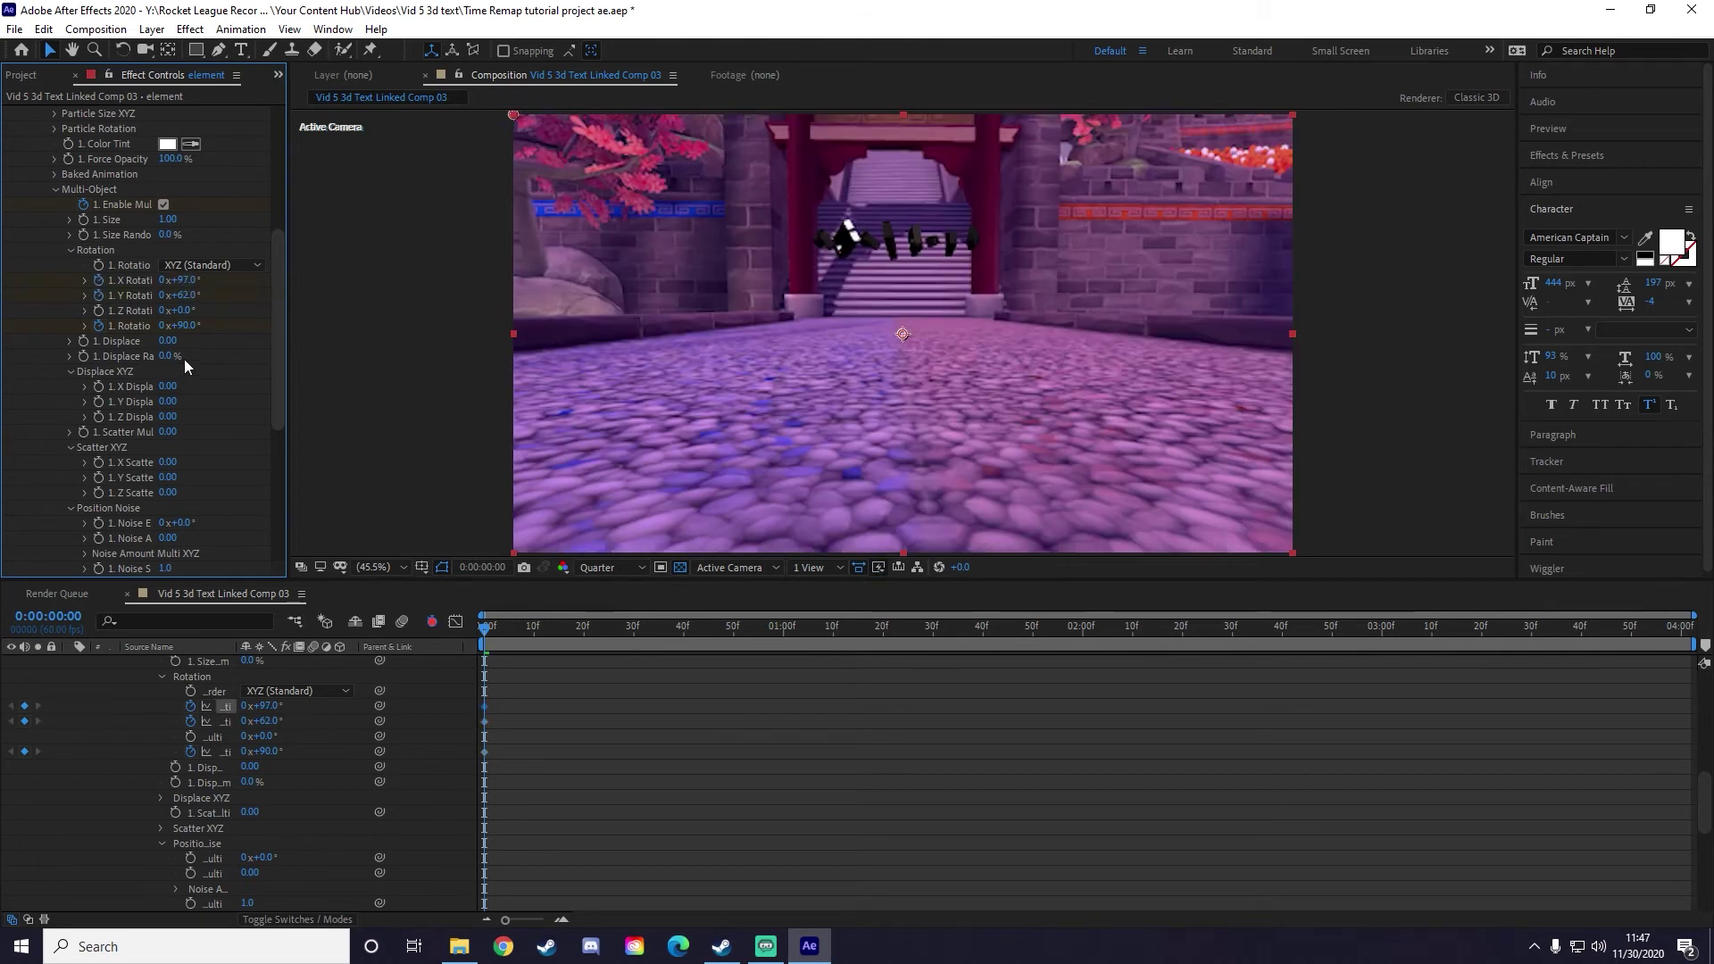
key("ctrl+z")
key("ctrl+z")
key("ctrl+z")
key("ctrl+z")
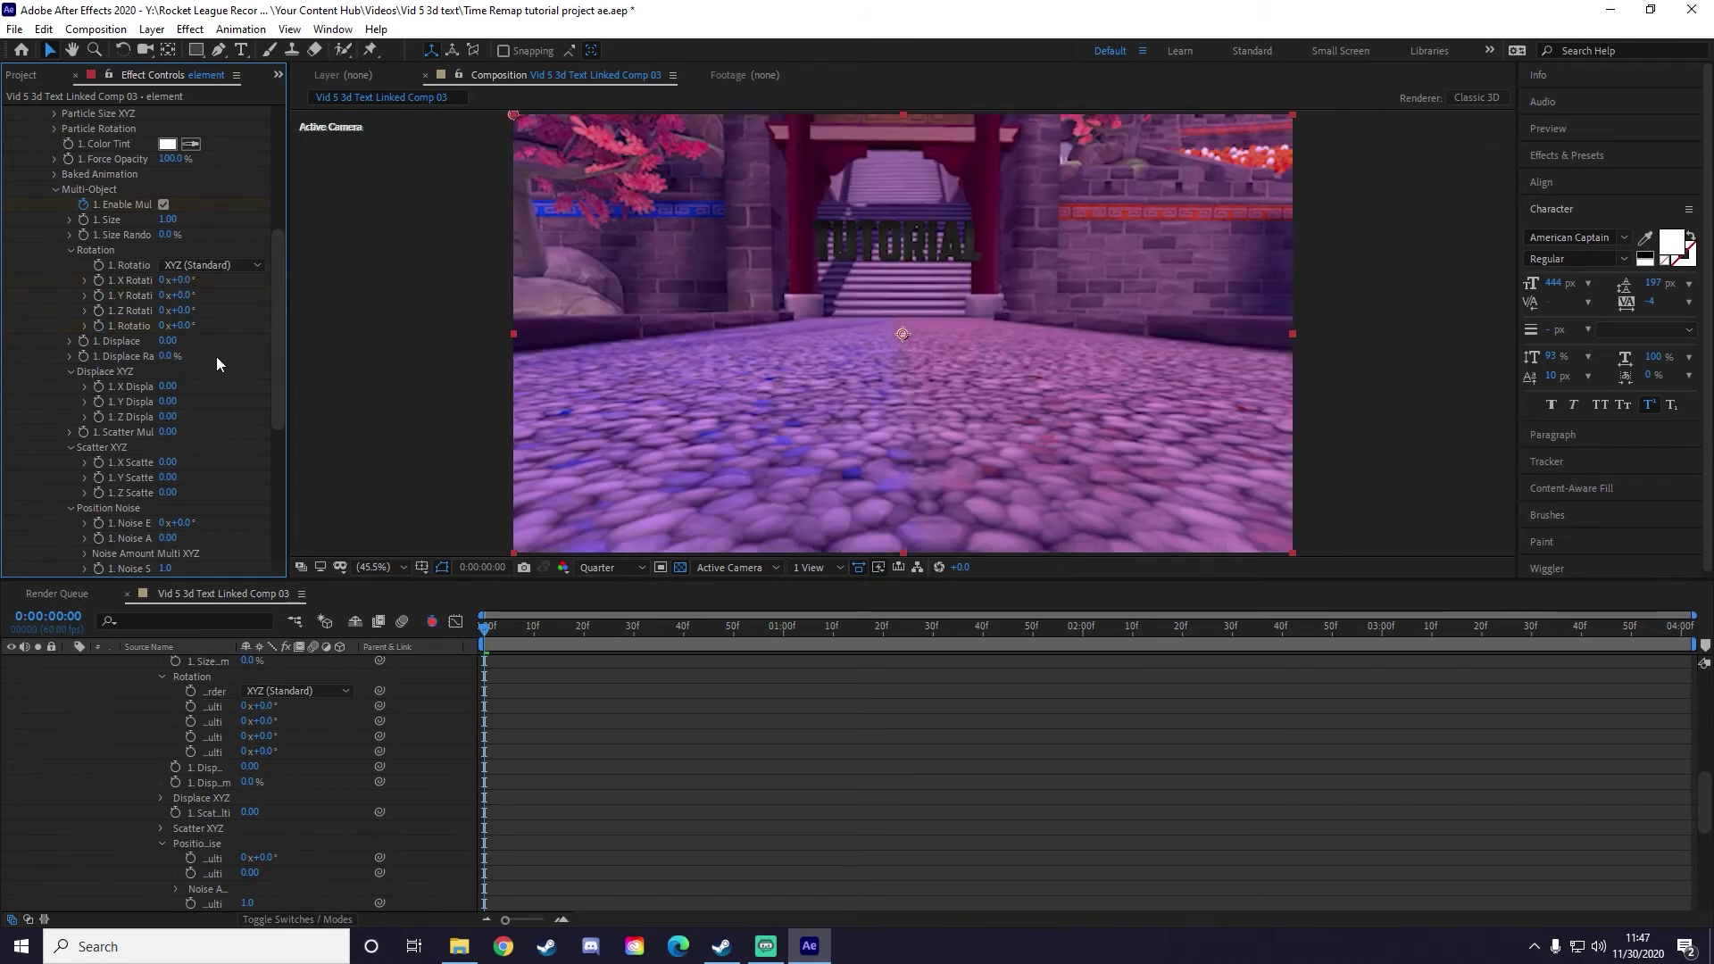
Step: Keyframe Multi-Object's Rotation Random from 0° at the first frame to 95° at 0:00:04:01
left_click(98, 325)
left_click(485, 625)
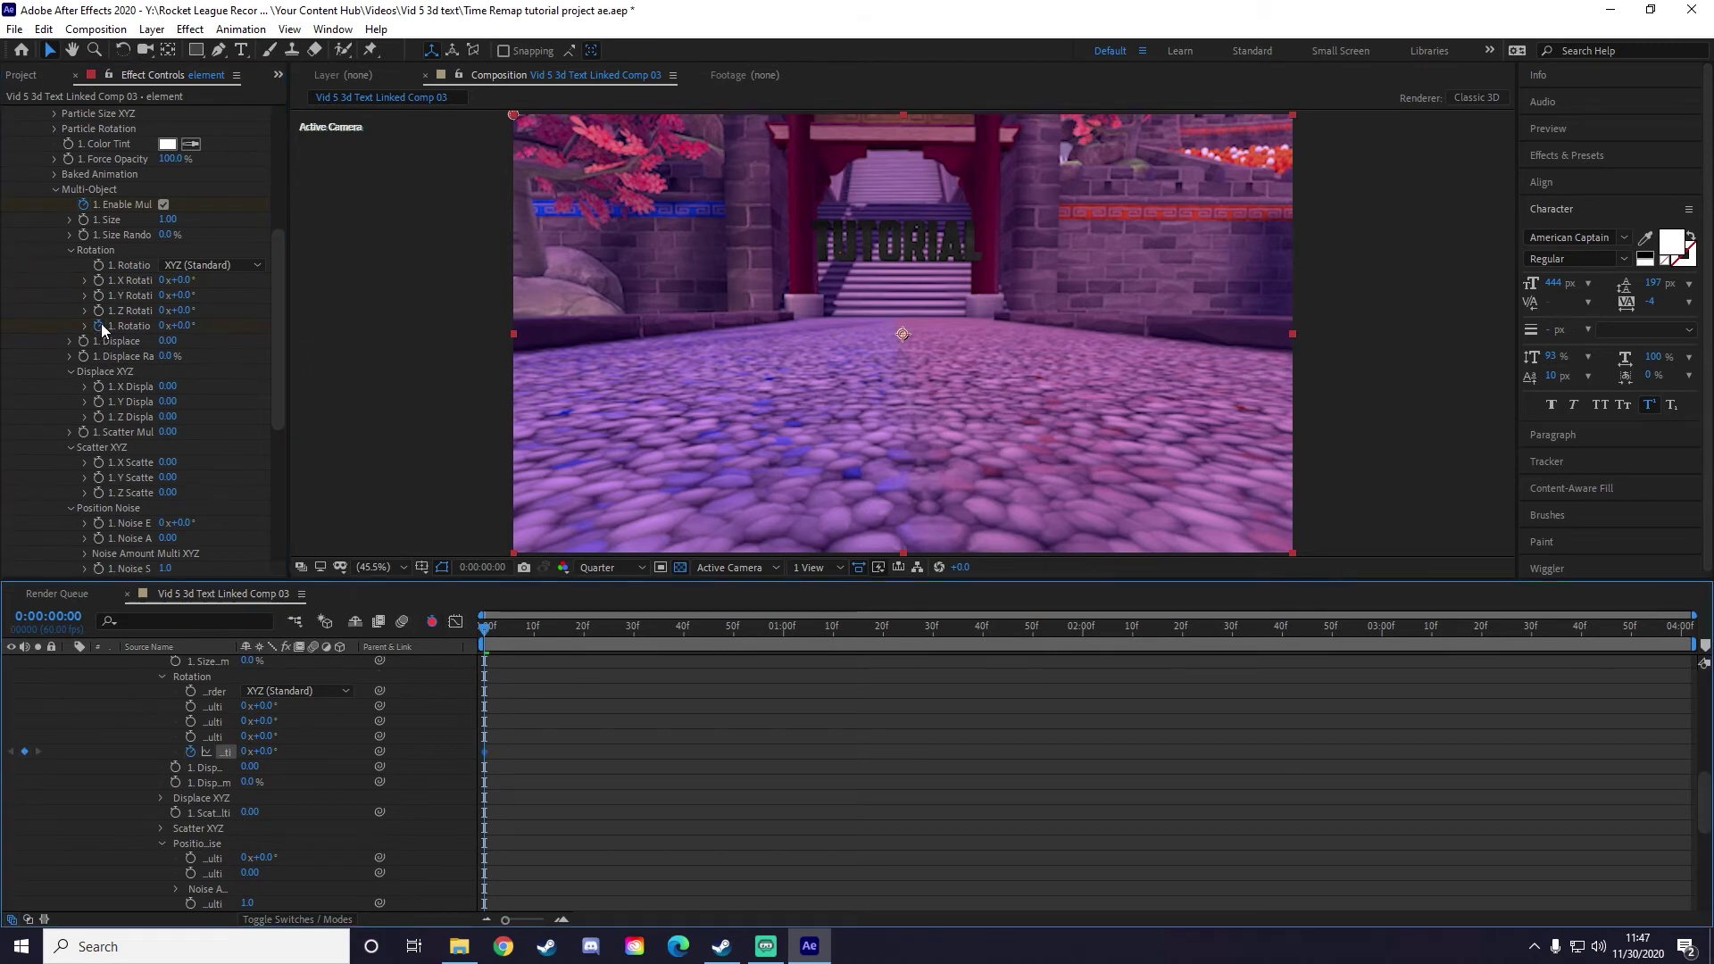
scroll(127, 328, "down", 3)
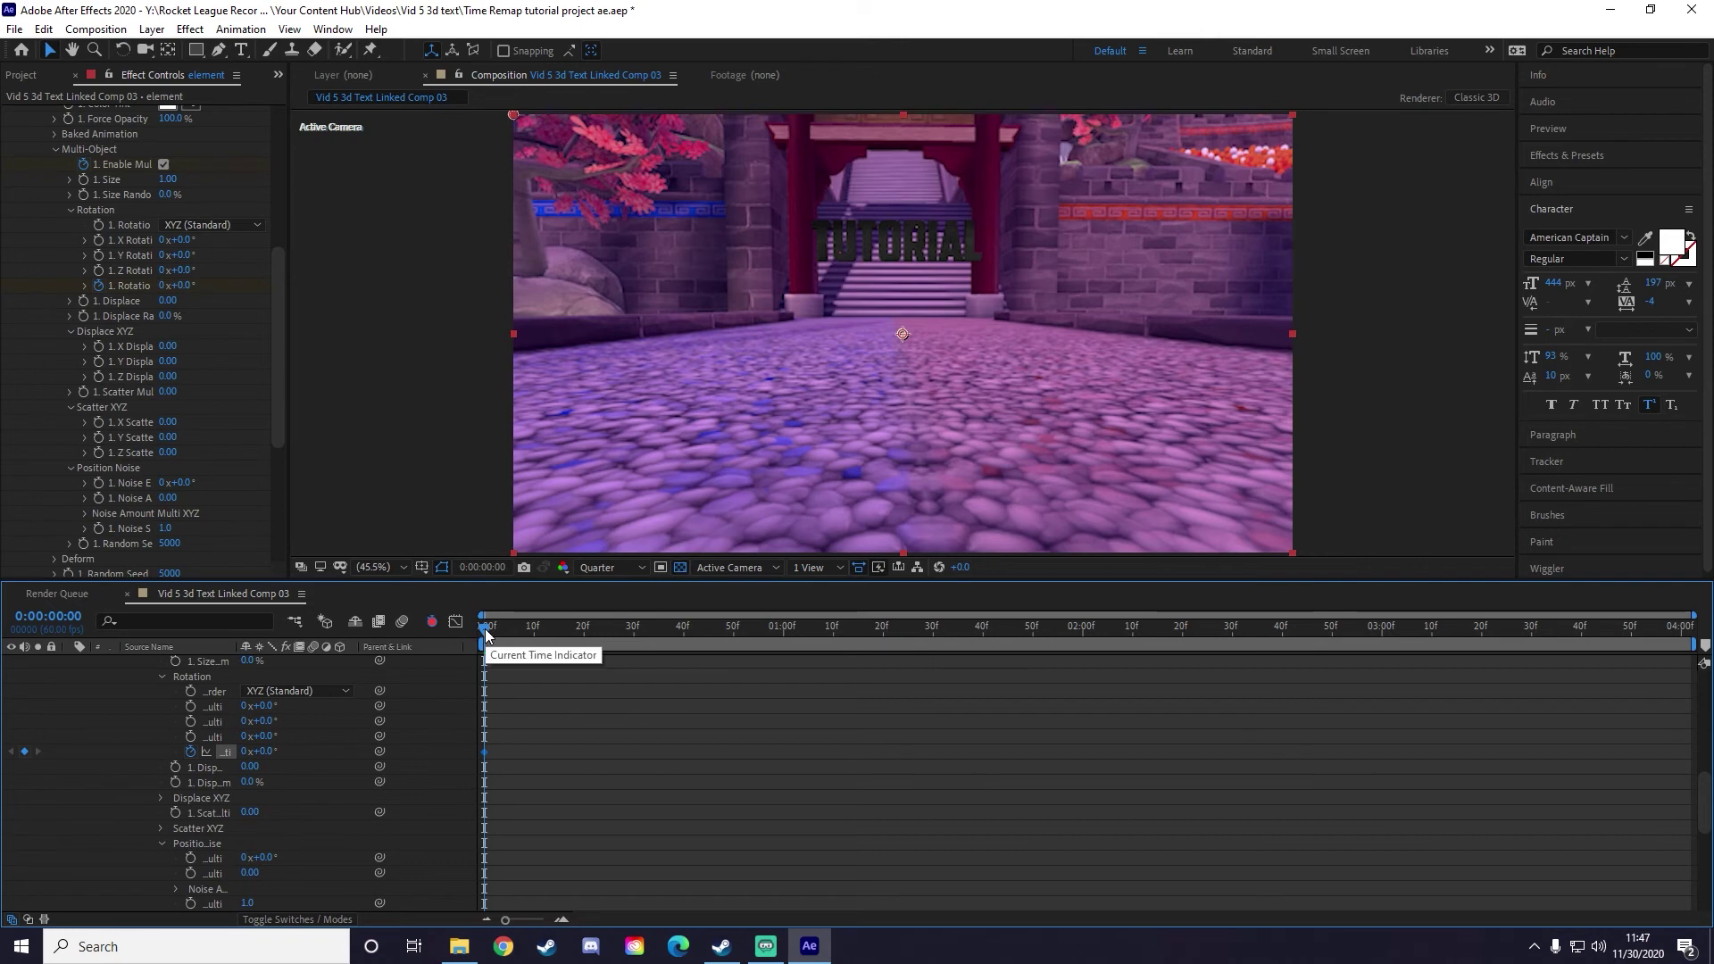
left_click_drag(487, 635, 1707, 661)
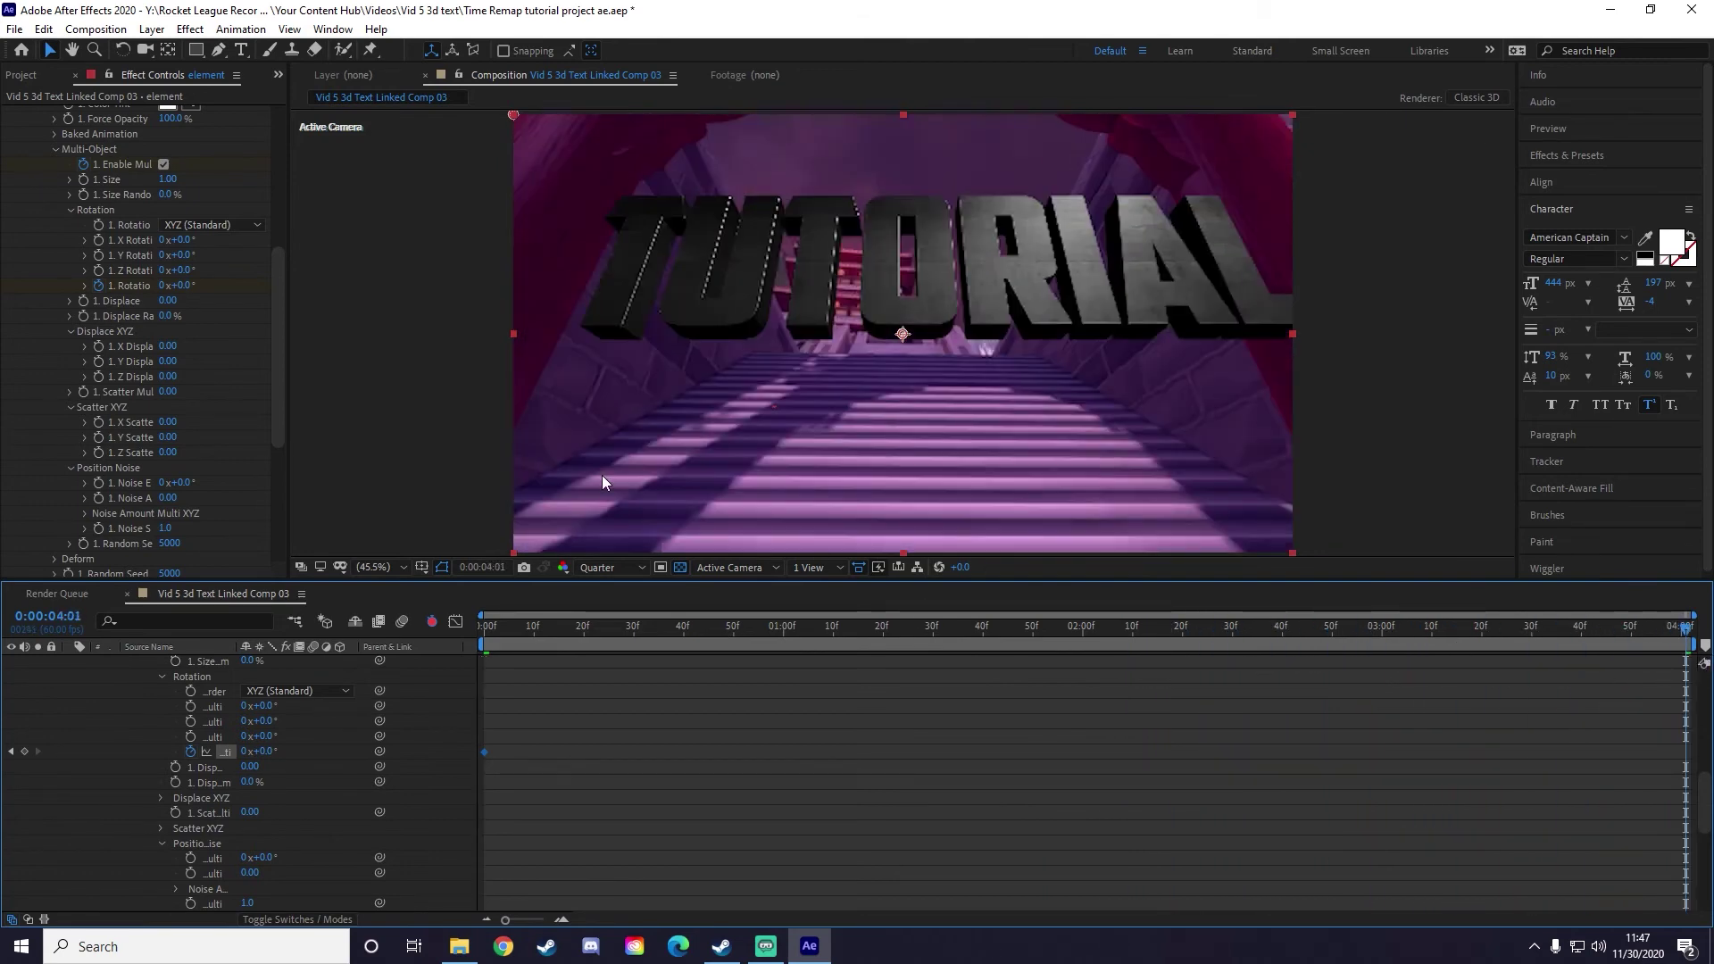
left_click_drag(179, 291, 266, 288)
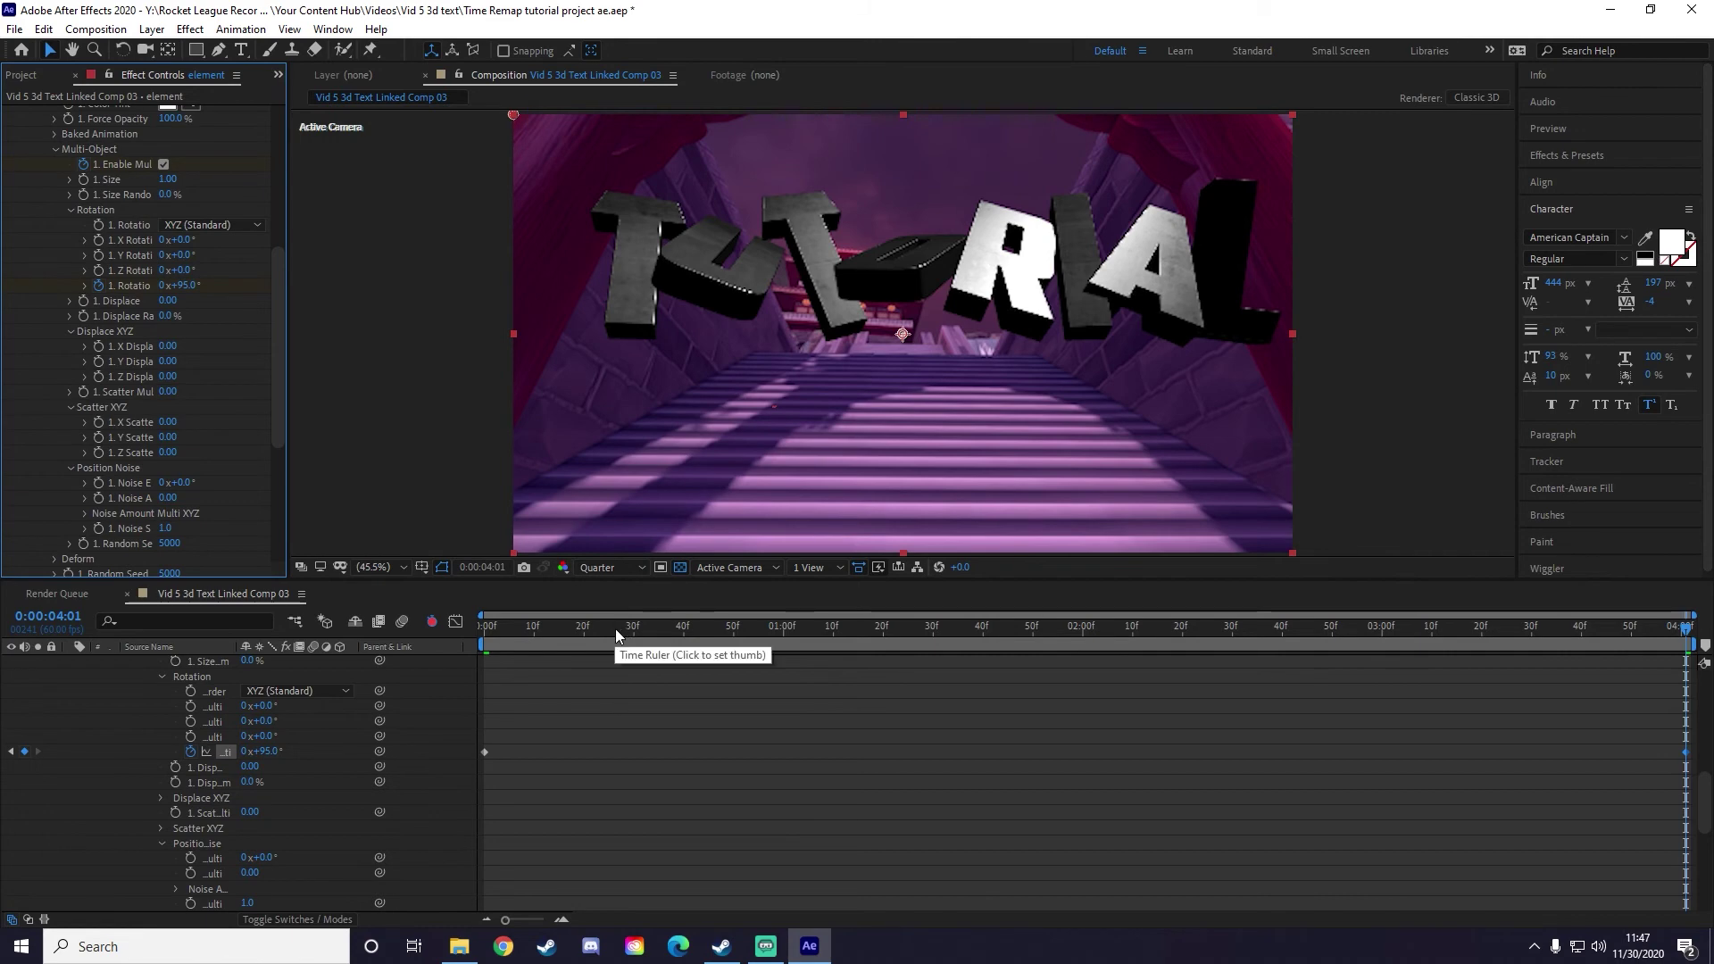
Step: Play the composition from the start to check the letter rotation animation while looking through the Element settings
left_click_drag(616, 625, 410, 620)
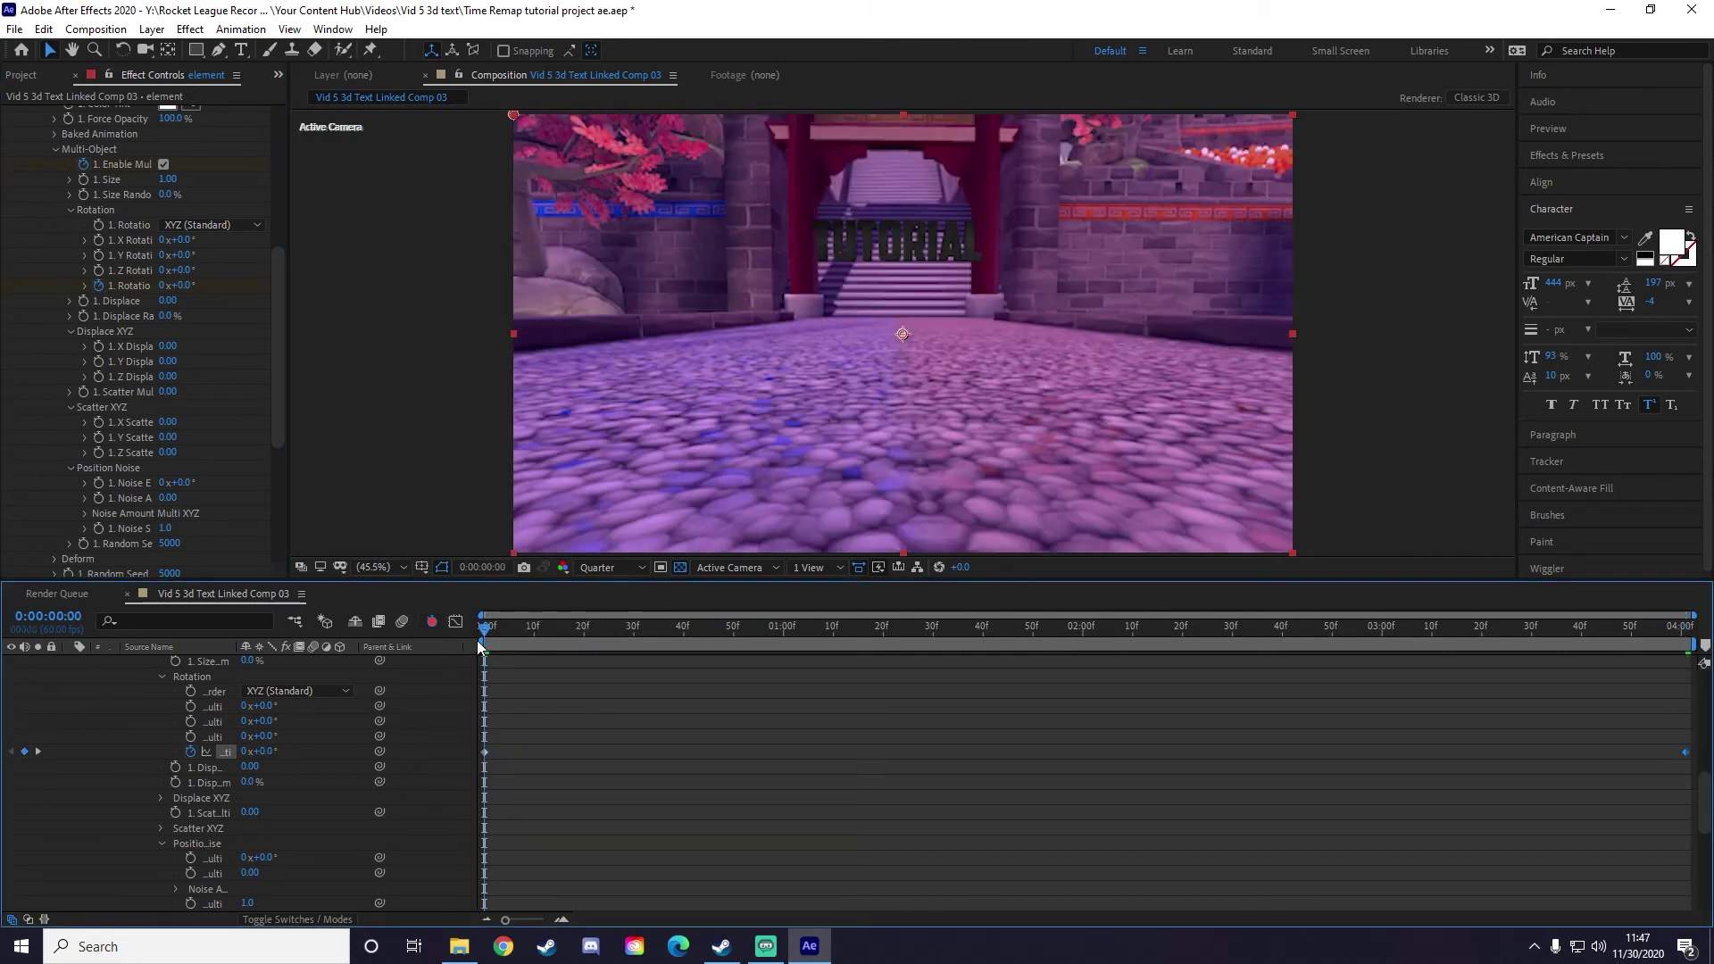
key("space")
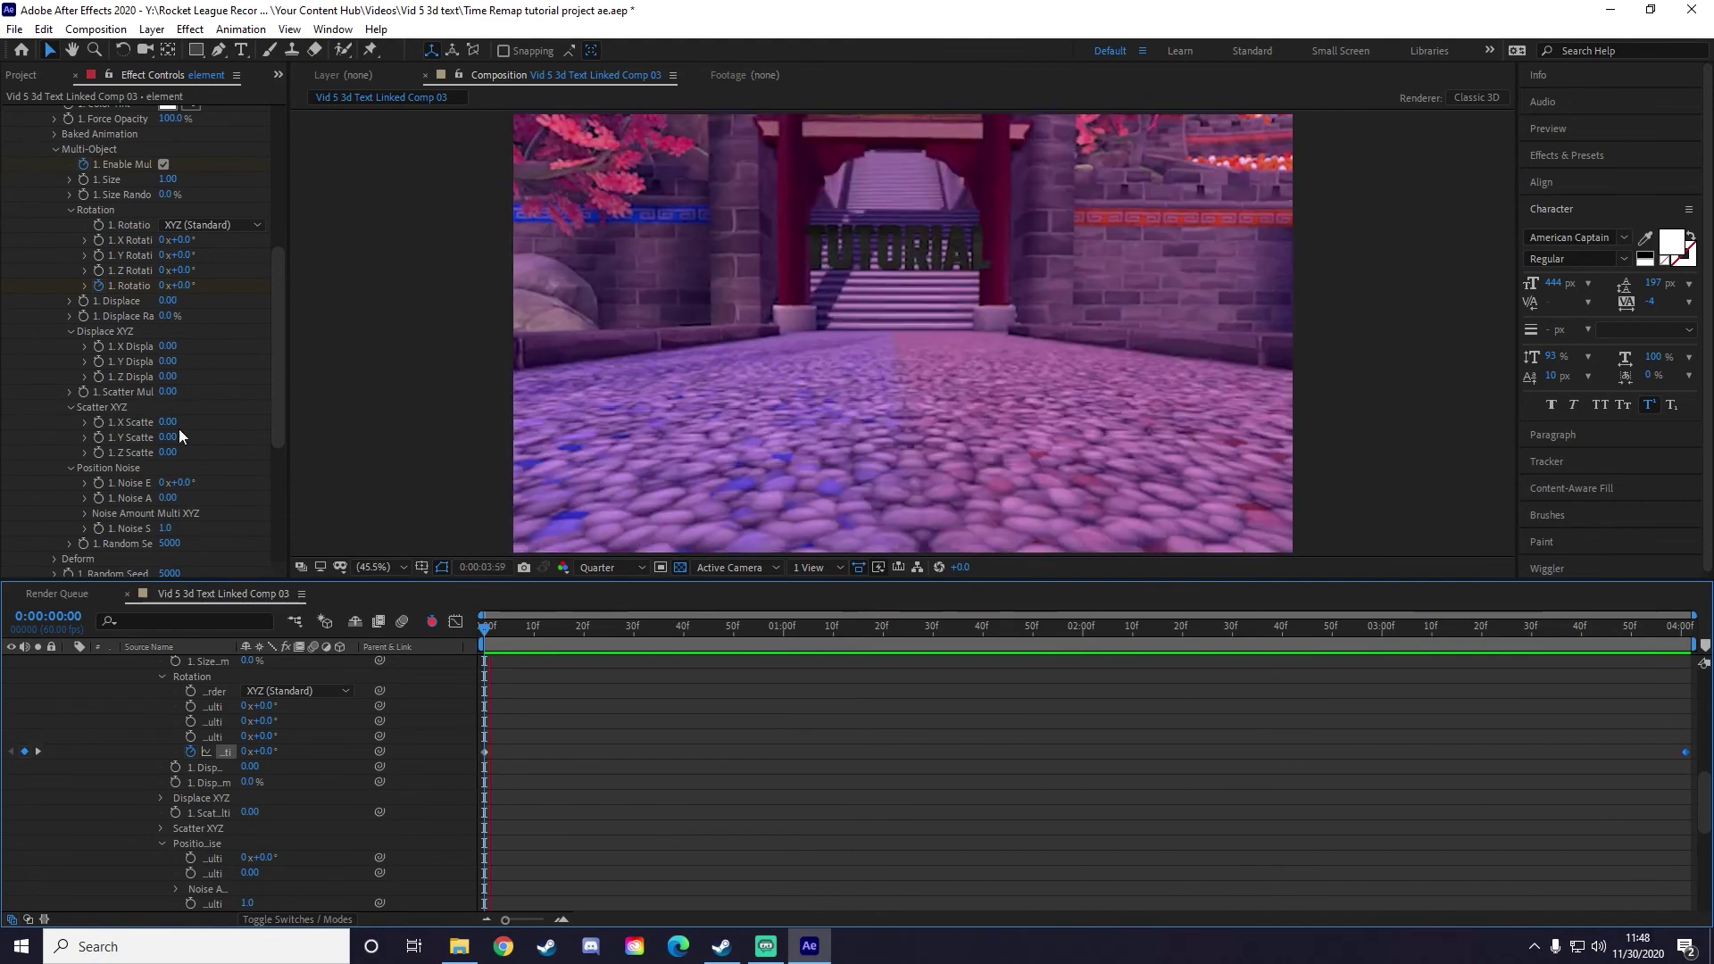
scroll(281, 379, "down", 3)
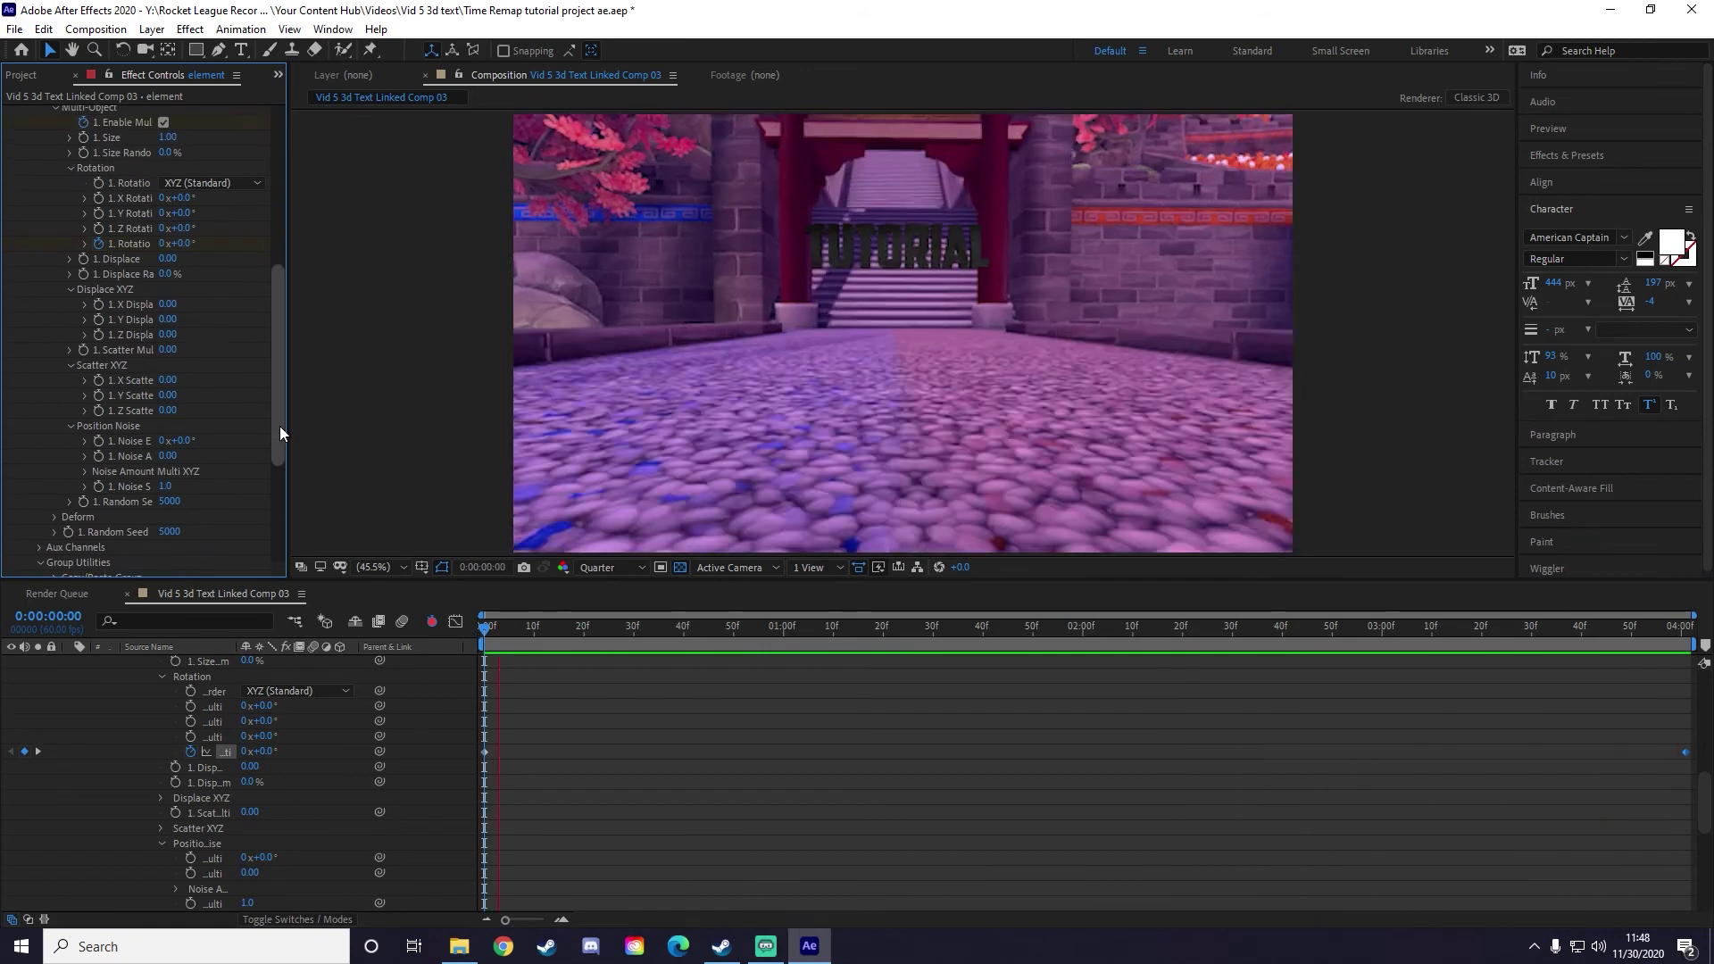
left_click_drag(281, 425, 255, 206)
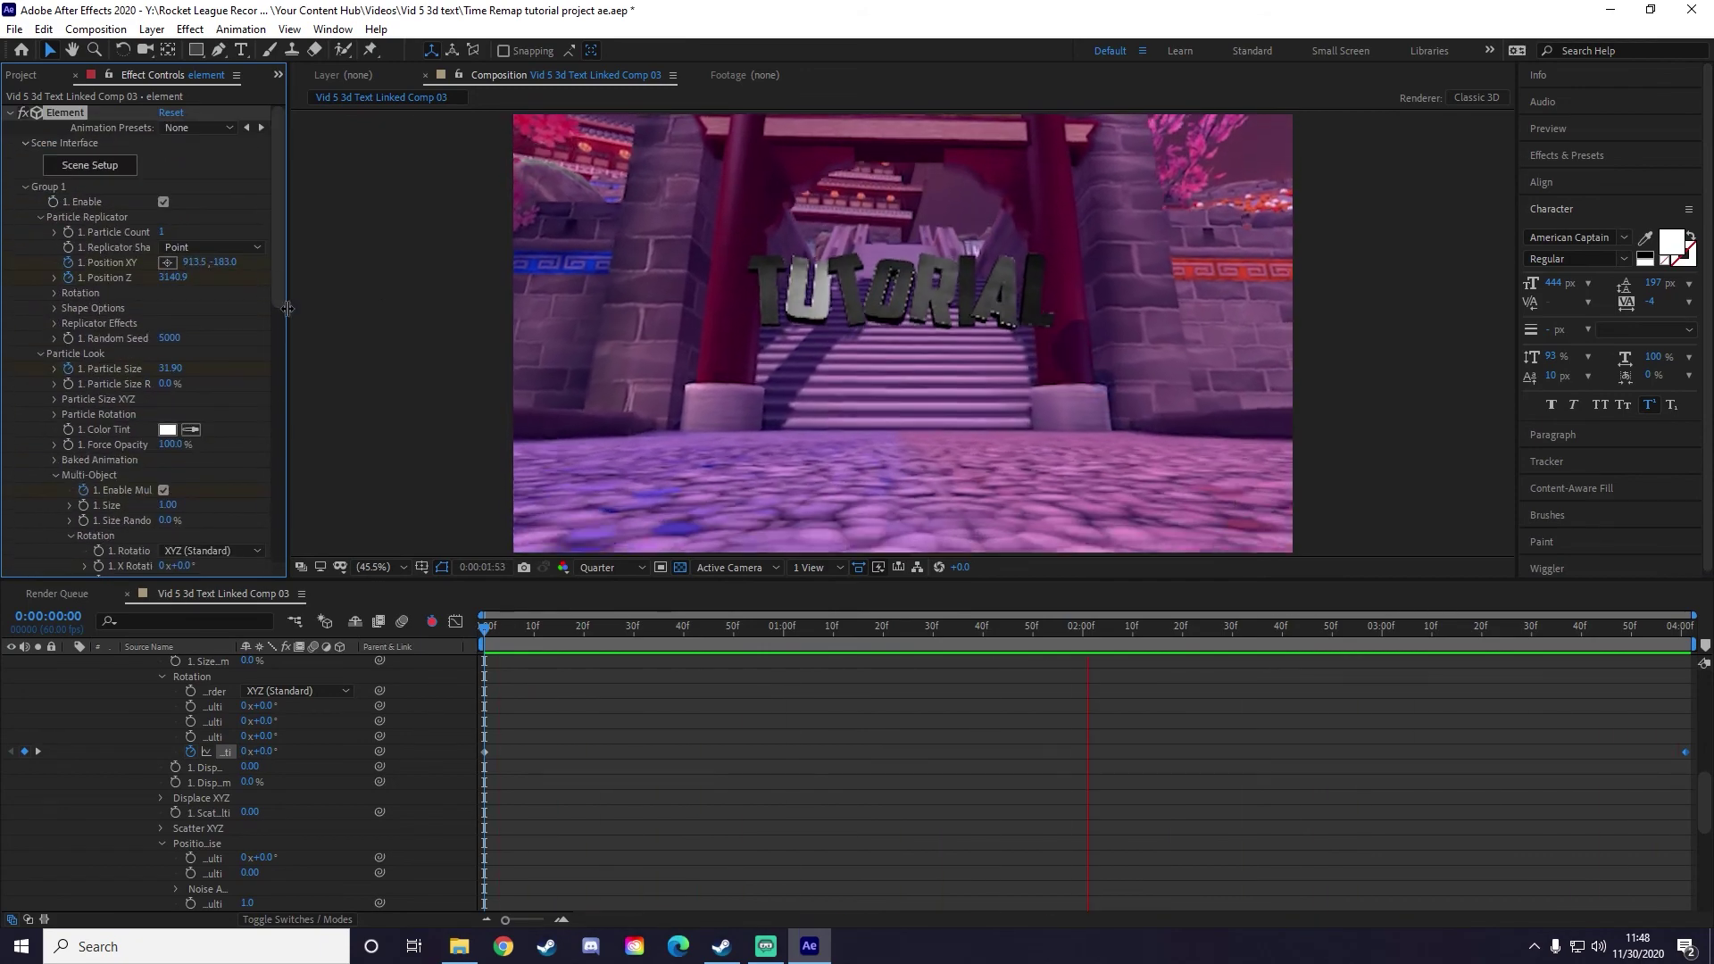